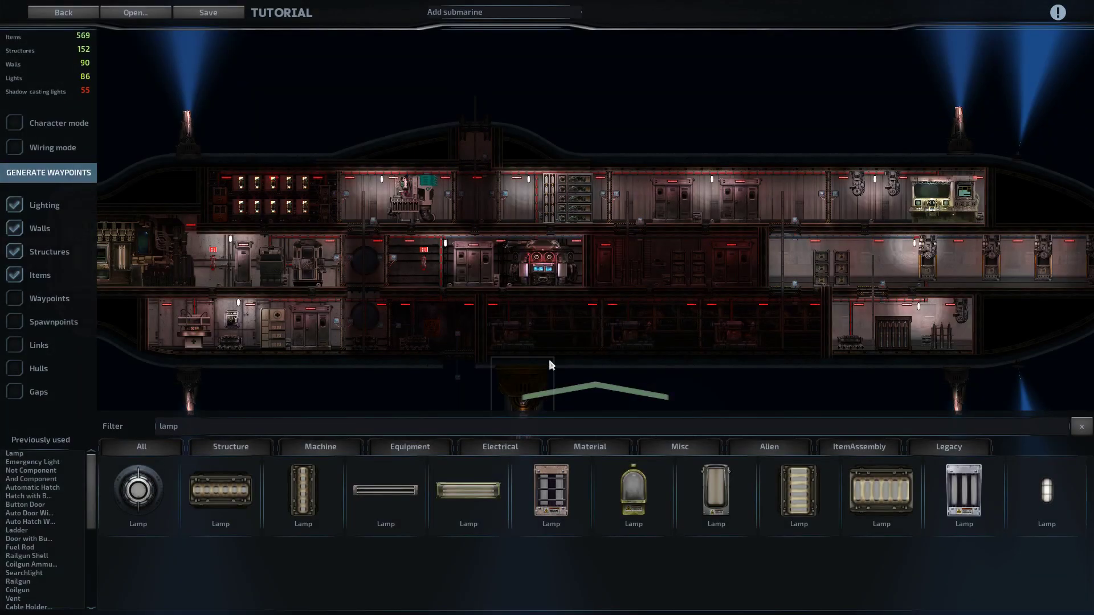
# Step: Turn off the lighting display to show the submarine unlit
pyautogui.press('s')
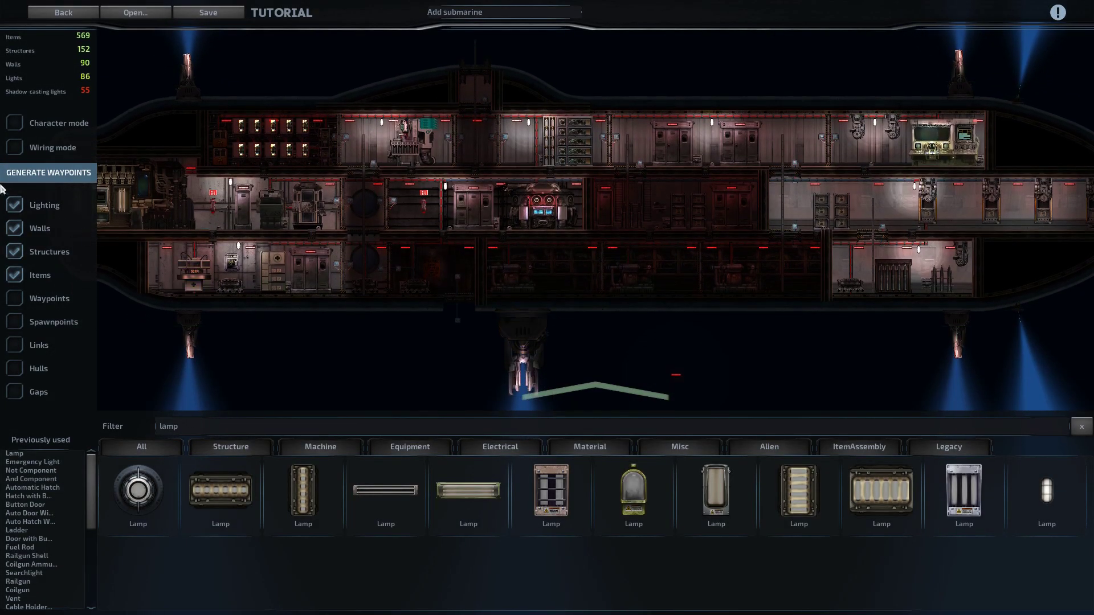
pyautogui.click(14, 207)
pyautogui.scroll(5, 733, 283)
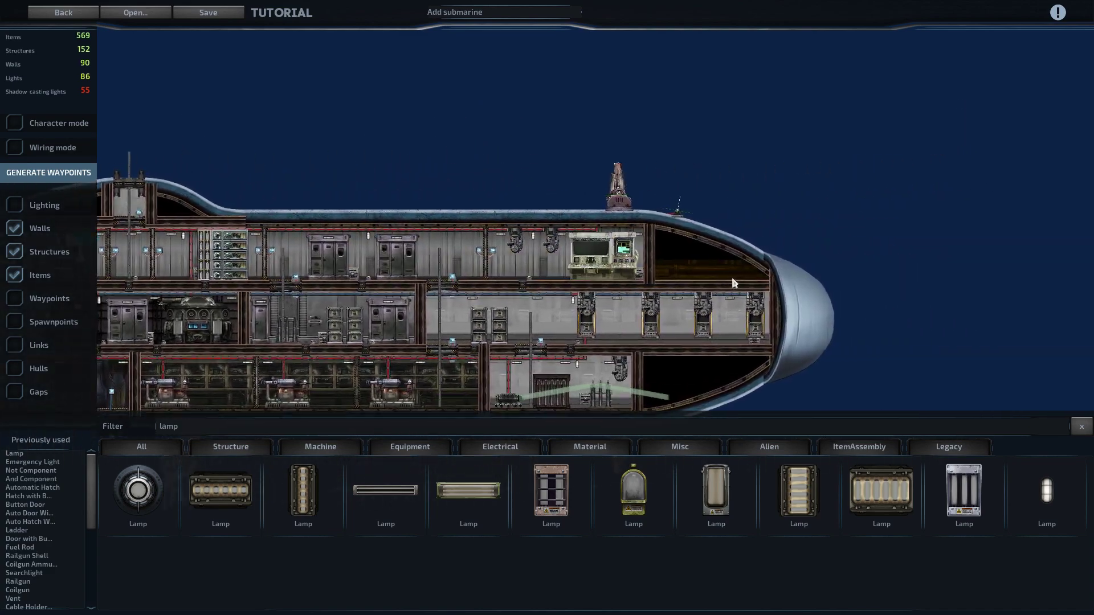
pyautogui.scroll(5, 733, 283)
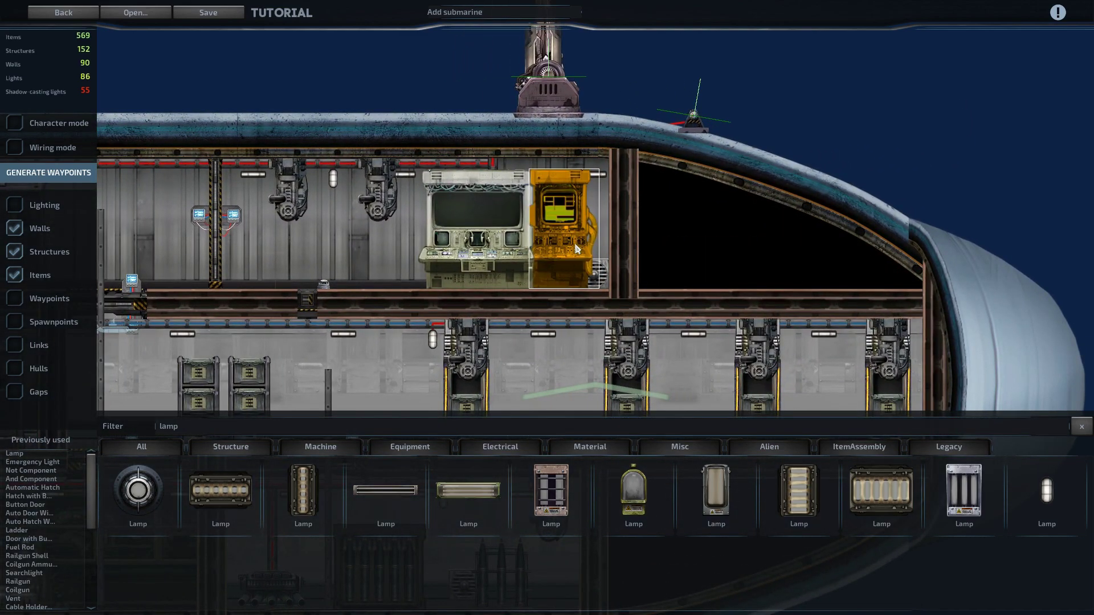
# Step: Examine the status monitor's properties and its wiring connections in the command room
pyautogui.click(575, 249)
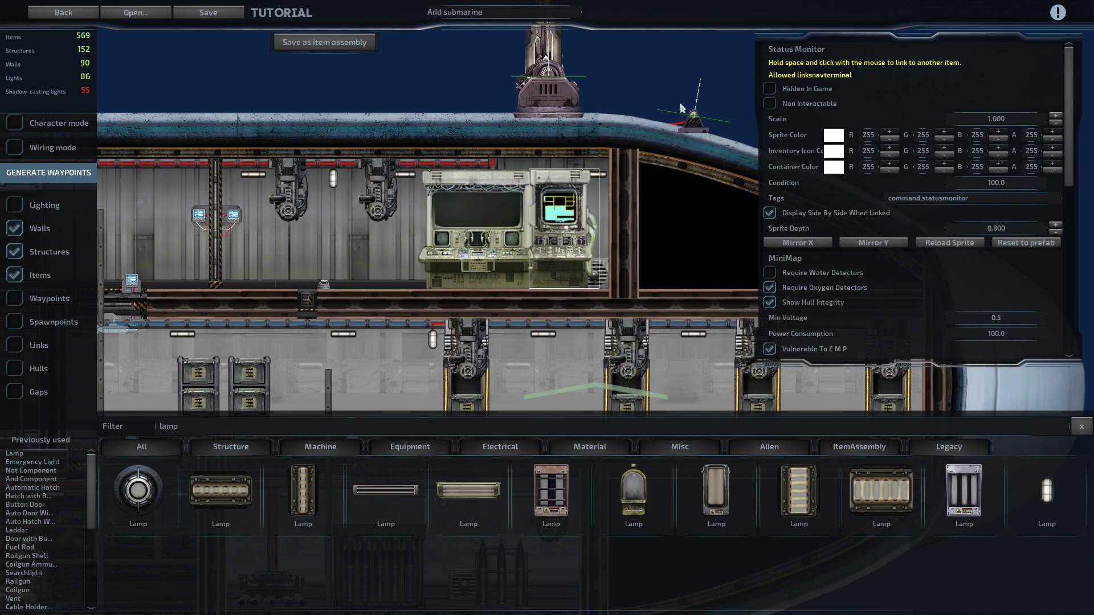
pyautogui.click(632, 89)
pyautogui.click(14, 147)
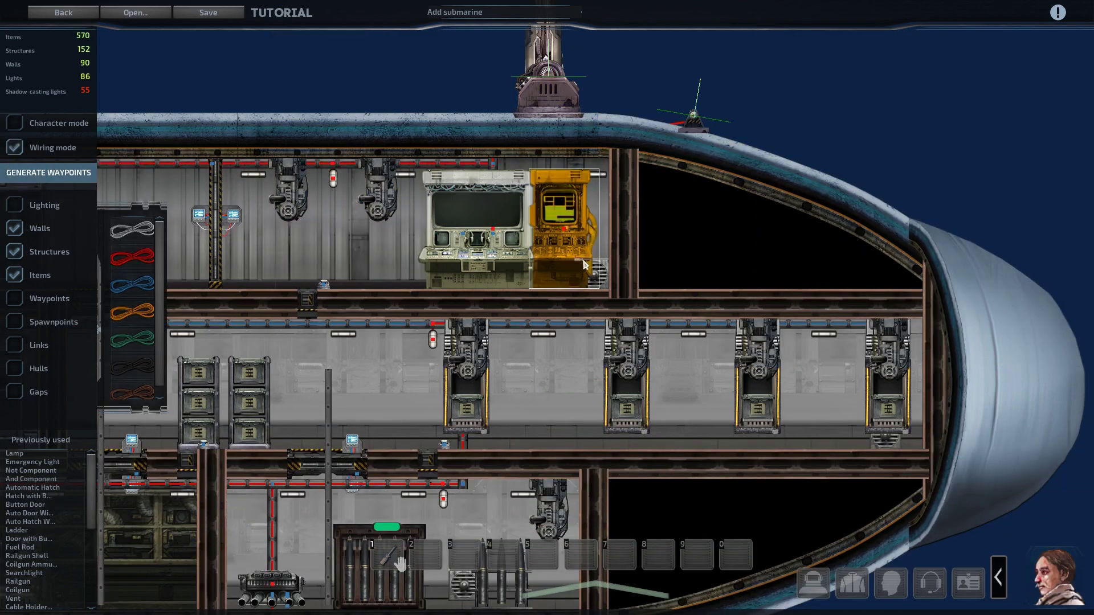
pyautogui.click(592, 262)
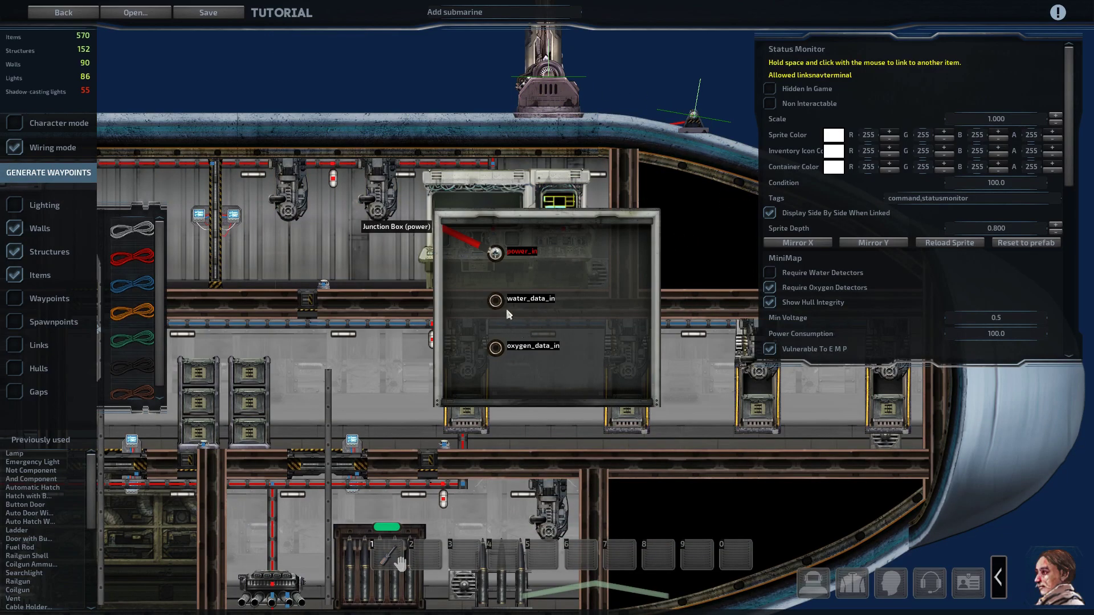
pyautogui.rightClick(580, 318)
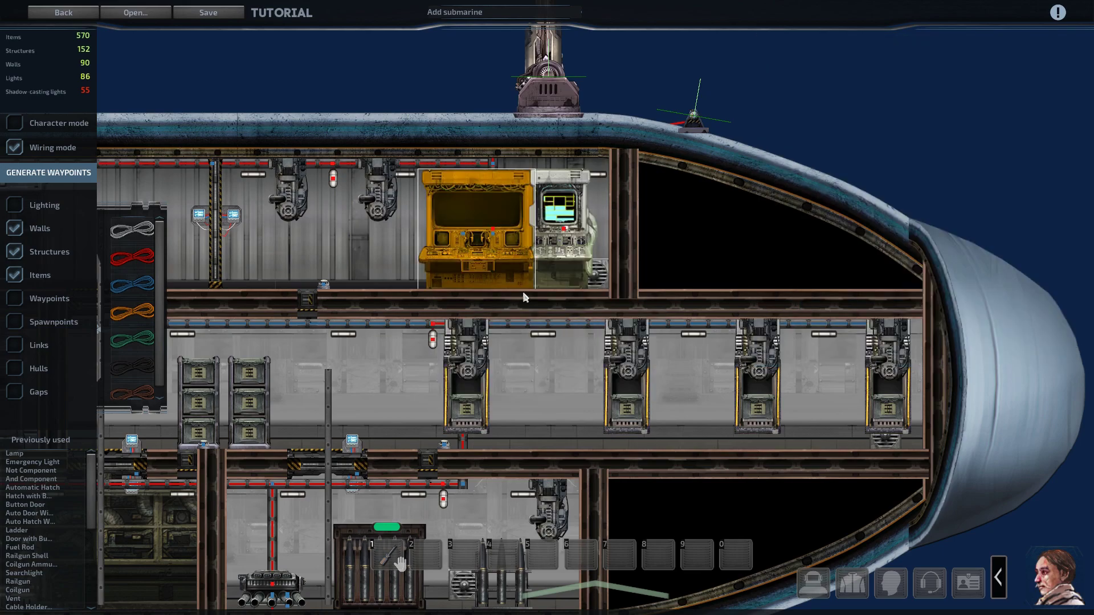
# Step: Leave wiring mode and turn off Require Oxygen Detectors for the status monitor
pyautogui.click(14, 144)
pyautogui.click(573, 258)
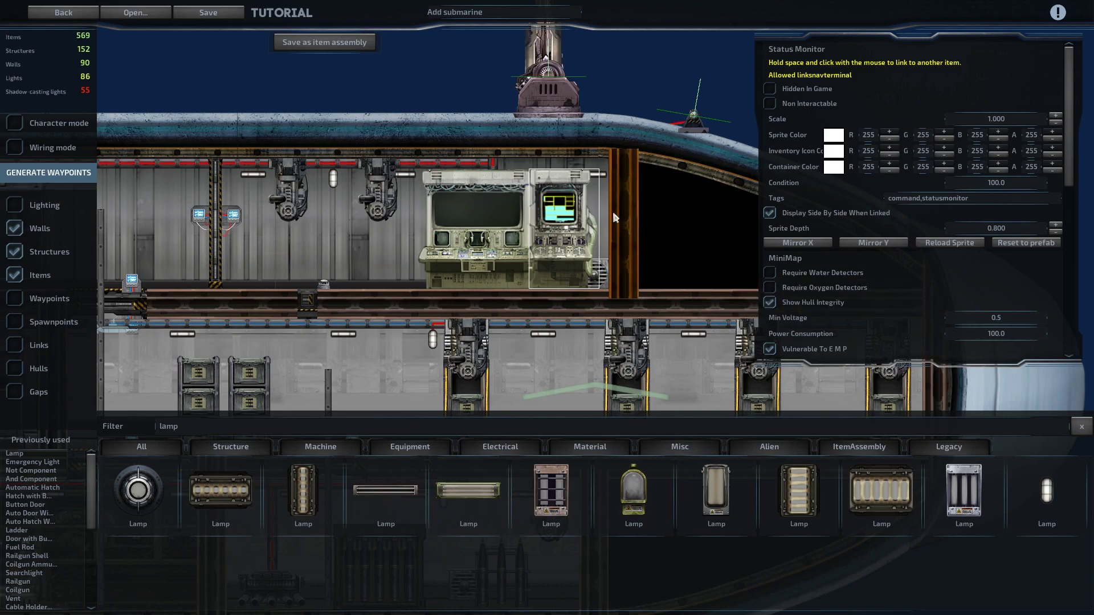
pyautogui.click(623, 85)
# Step: In wiring mode, tuck the red and blue wire ends into the searchlight on top of the bow
pyautogui.moveTo(541, 103); pyautogui.dragTo(391, 170, button='middle')
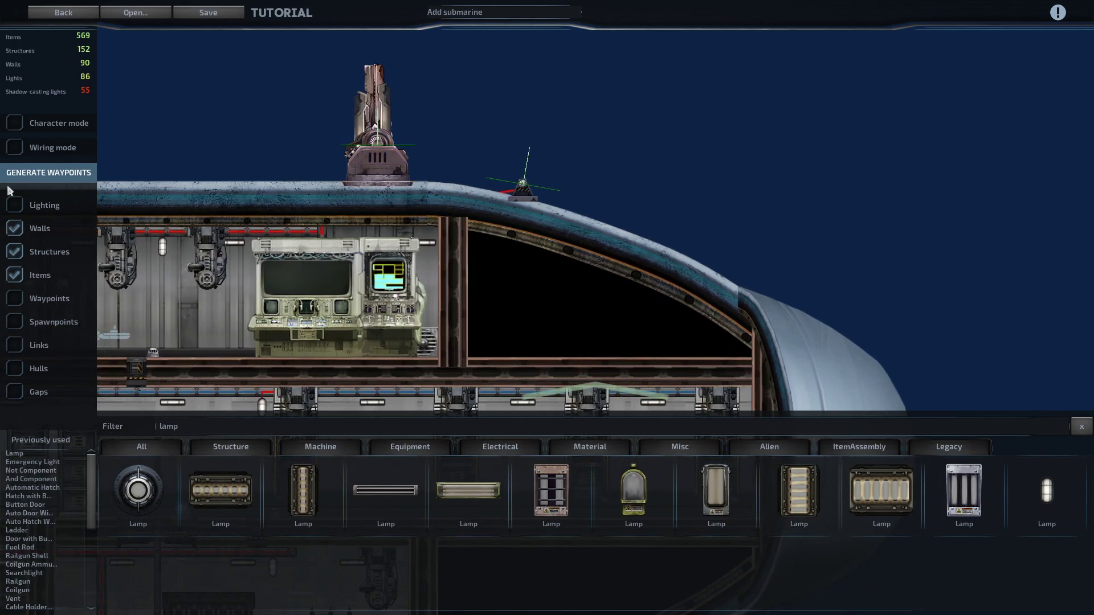
pyautogui.click(11, 147)
pyautogui.scroll(3, 516, 169)
pyautogui.click(489, 206)
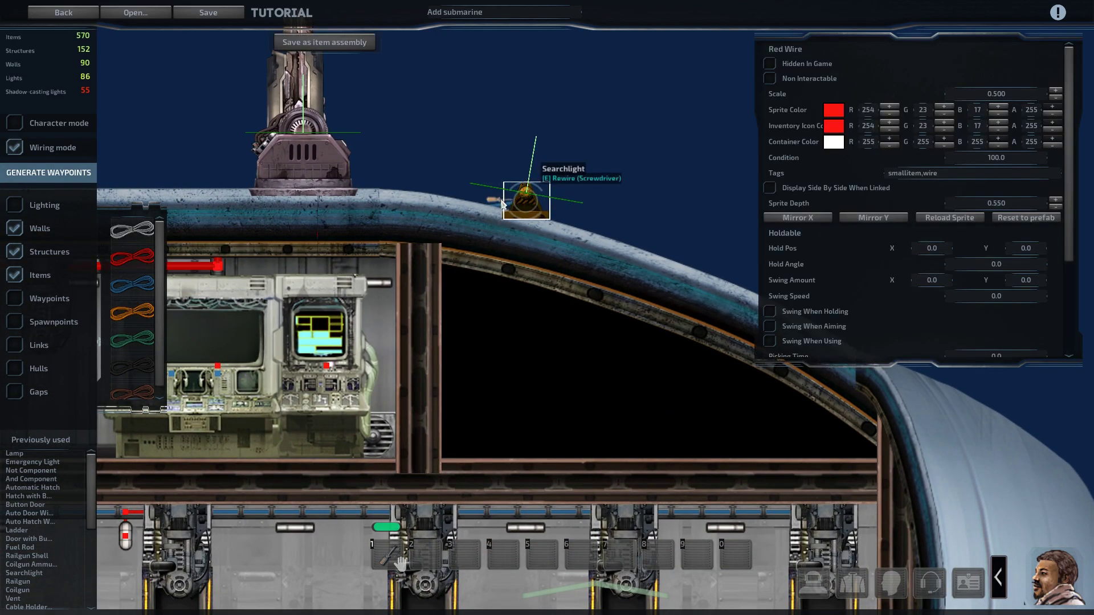
pyautogui.scroll(-5, 622, 174)
pyautogui.press('s')
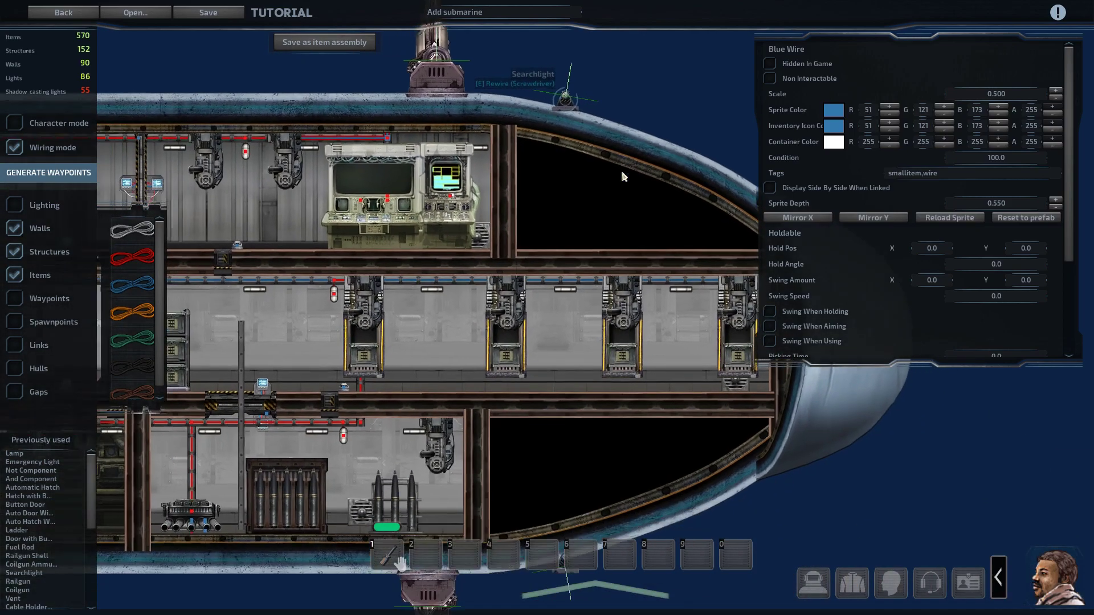
# Step: Tuck the blue and red wire ends into the searchlight on the underside of the bow
pyautogui.scroll(5, 554, 348)
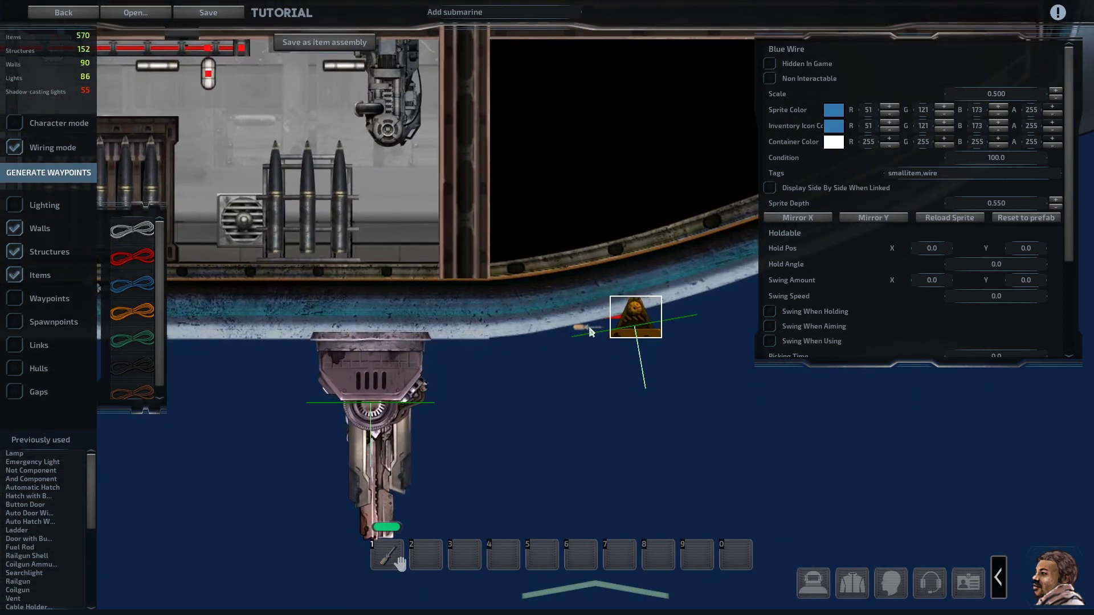
pyautogui.click(596, 321)
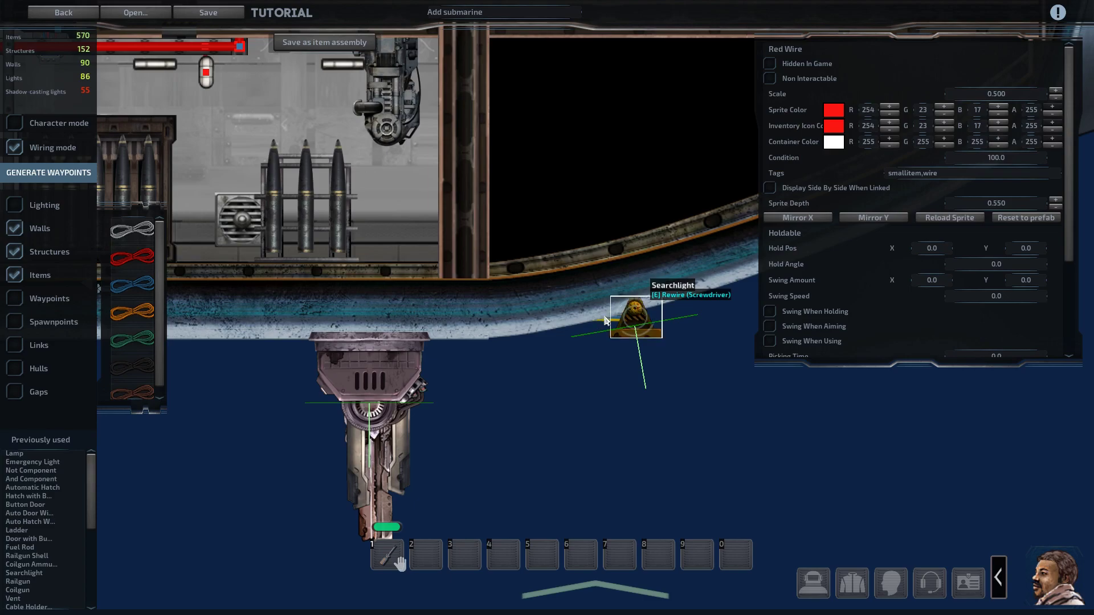
pyautogui.click(605, 319)
pyautogui.press('w')
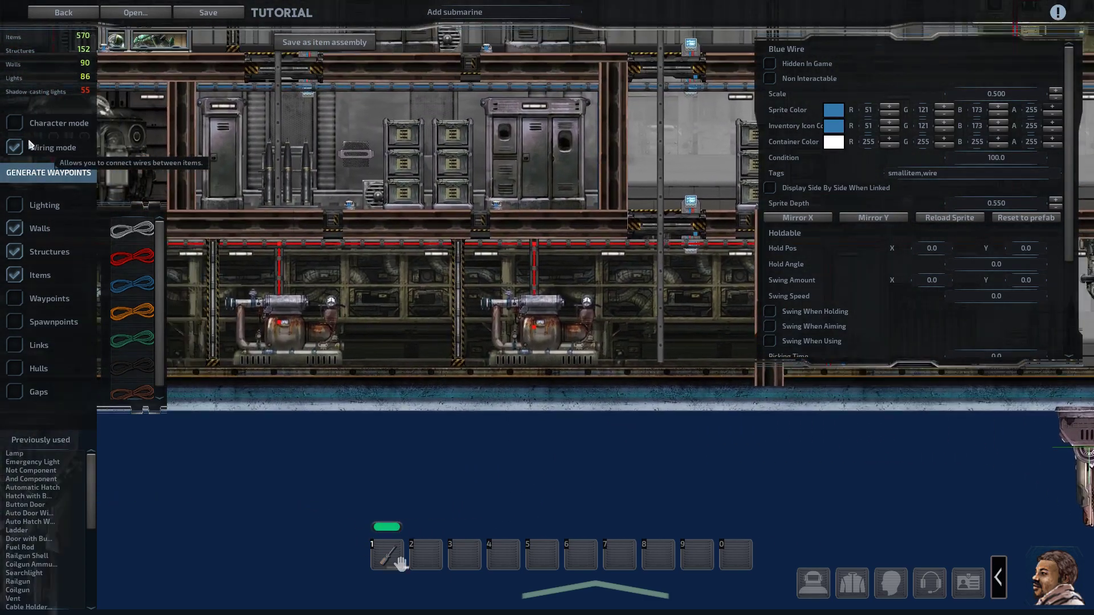
# Step: Leave wiring mode and delete the stray light outside the hull below the pumps
pyautogui.click(15, 148)
pyautogui.press('s')
pyautogui.scroll(-3, 444, 289)
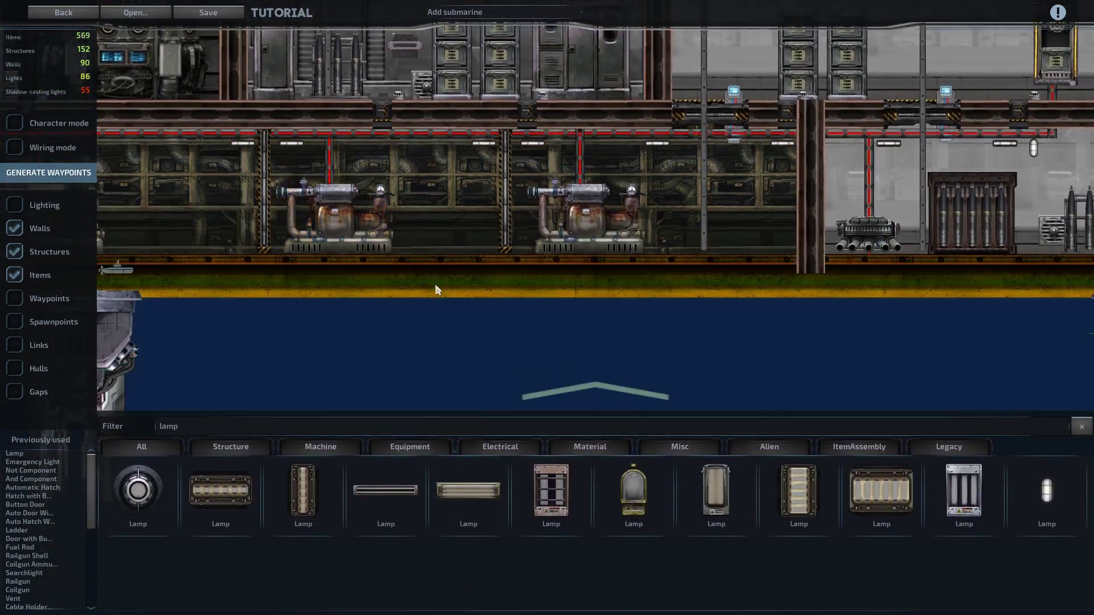
pyautogui.moveTo(422, 273); pyautogui.dragTo(453, 277)
pyautogui.press('Delete')
# Step: Examine the properties of the ballast pump directly above the railgun
pyautogui.press('w')
pyautogui.press('a')
pyautogui.press('a')
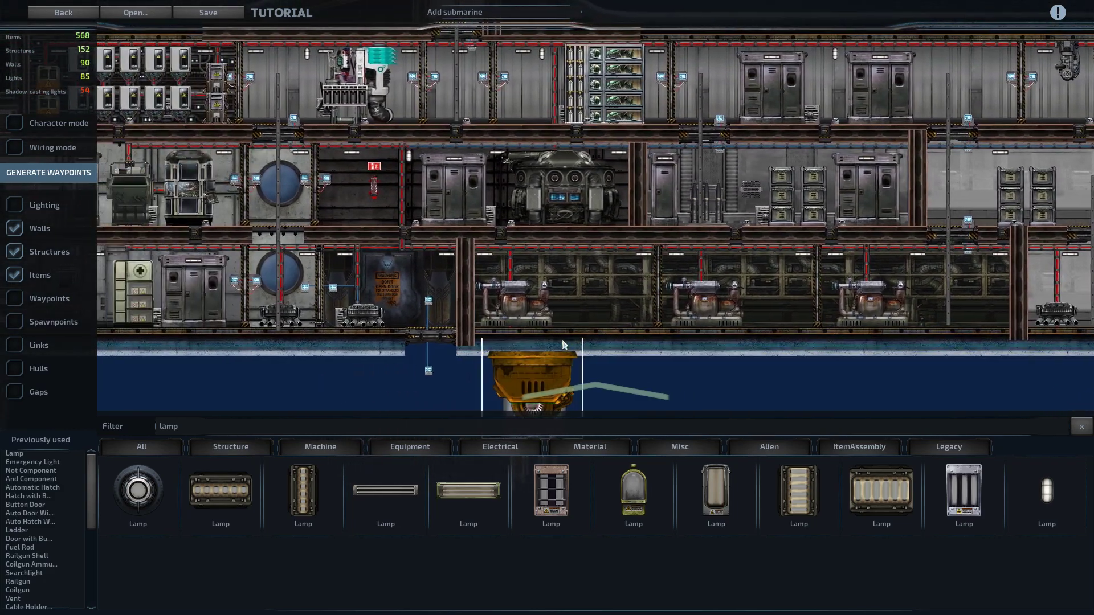
pyautogui.scroll(3, 563, 344)
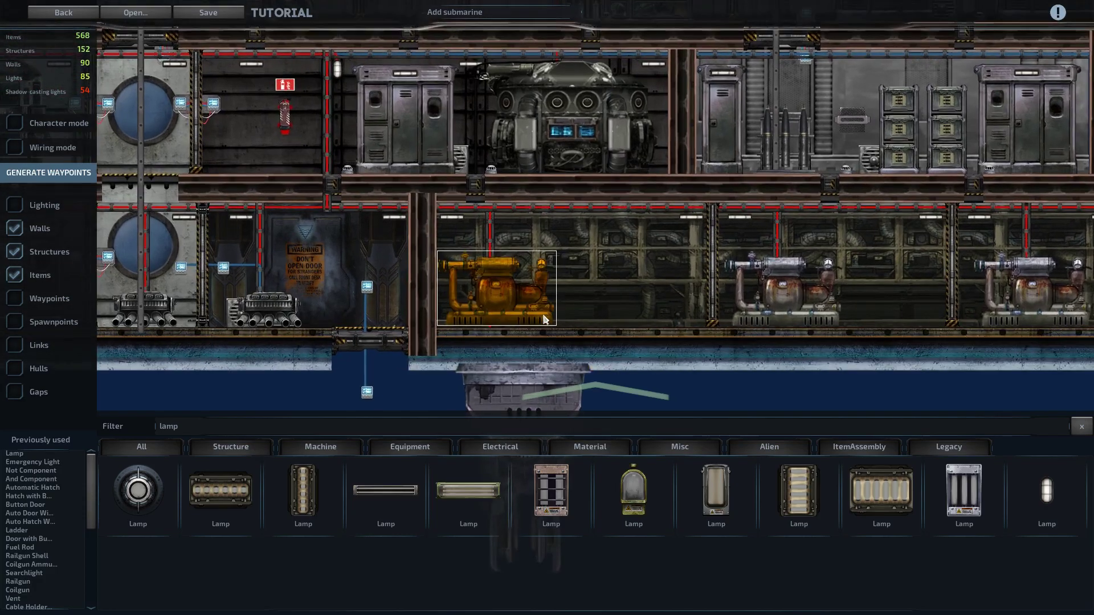
pyautogui.click(496, 288)
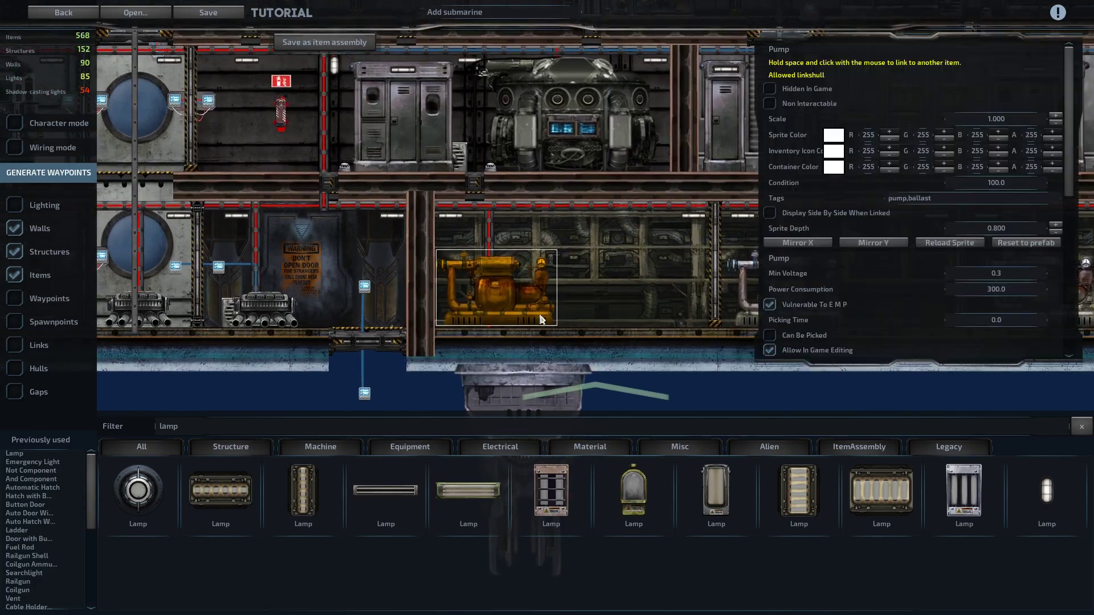
pyautogui.click(709, 386)
# Step: Show waypoints instead of spawnpoints and generate waypoints for the whole submarine
pyautogui.scroll(-3, 579, 311)
pyautogui.scroll(-5, 523, 314)
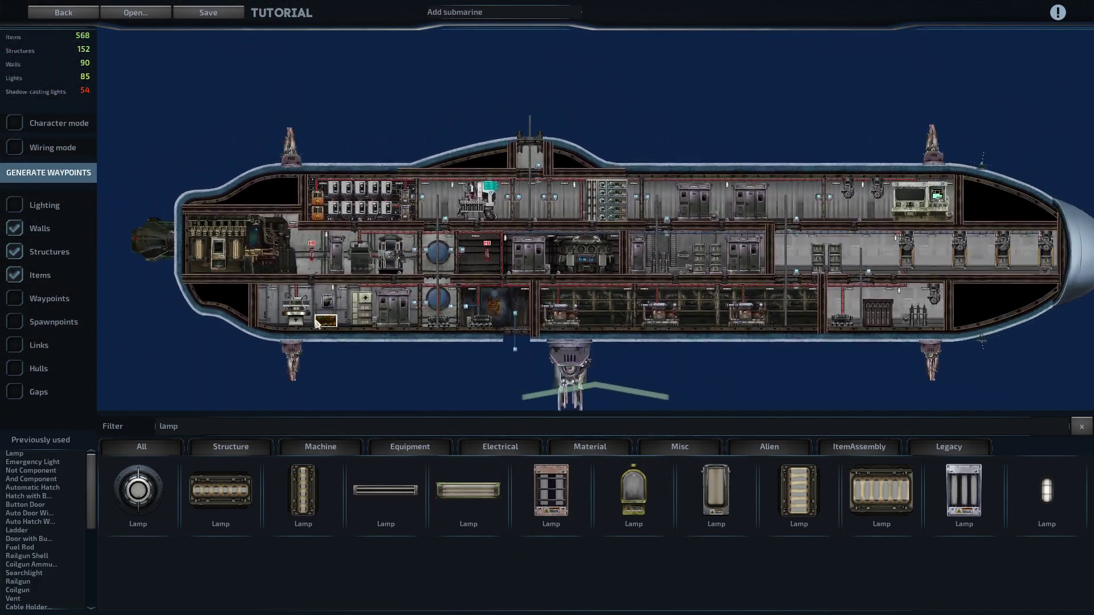
pyautogui.press('d')
pyautogui.press('a')
pyautogui.click(14, 322)
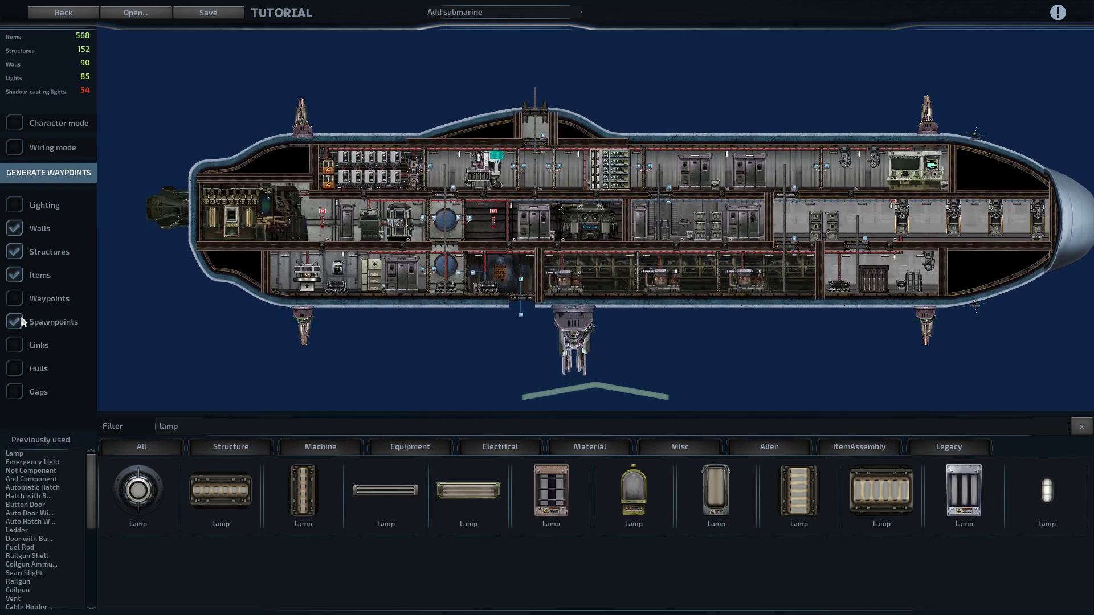
pyautogui.press('d')
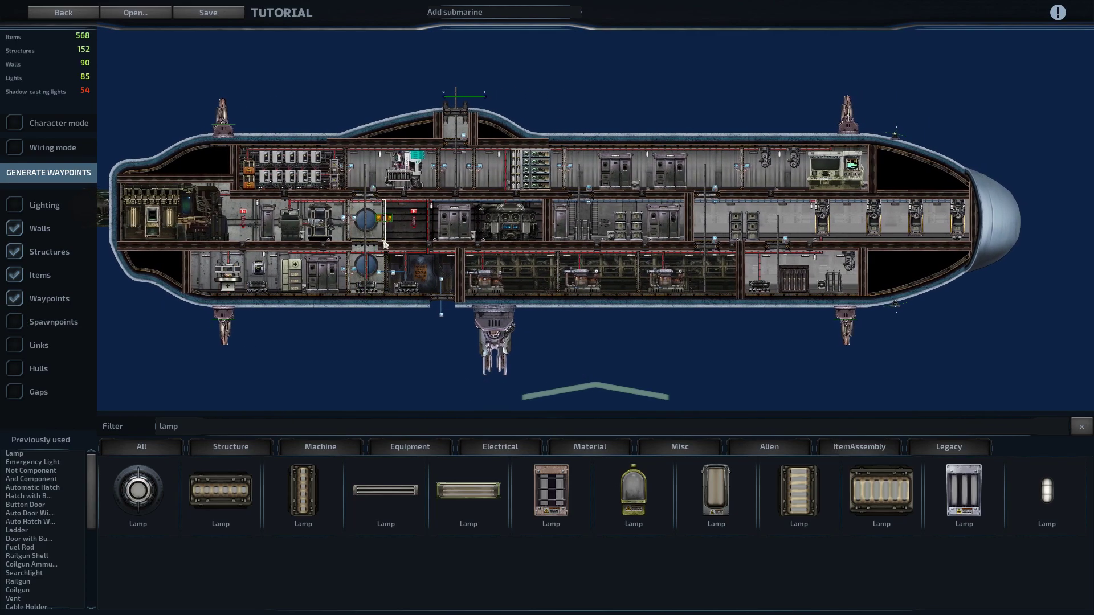
pyautogui.click(37, 173)
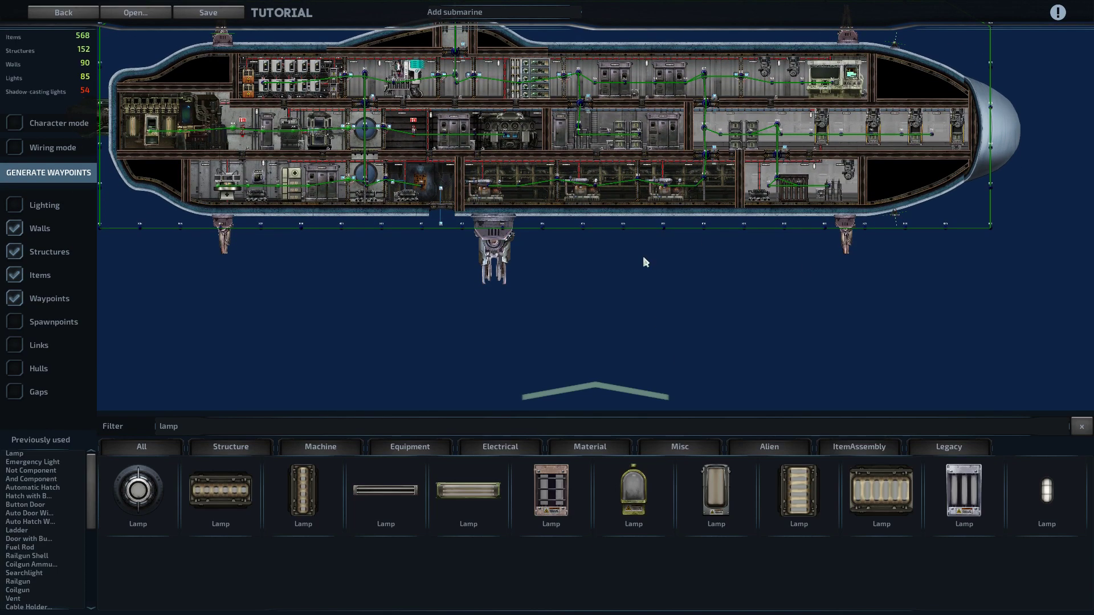
# Step: Examine the generated waypoints inside the rooms and along the underside of the hull
pyautogui.press('w')
pyautogui.press('s')
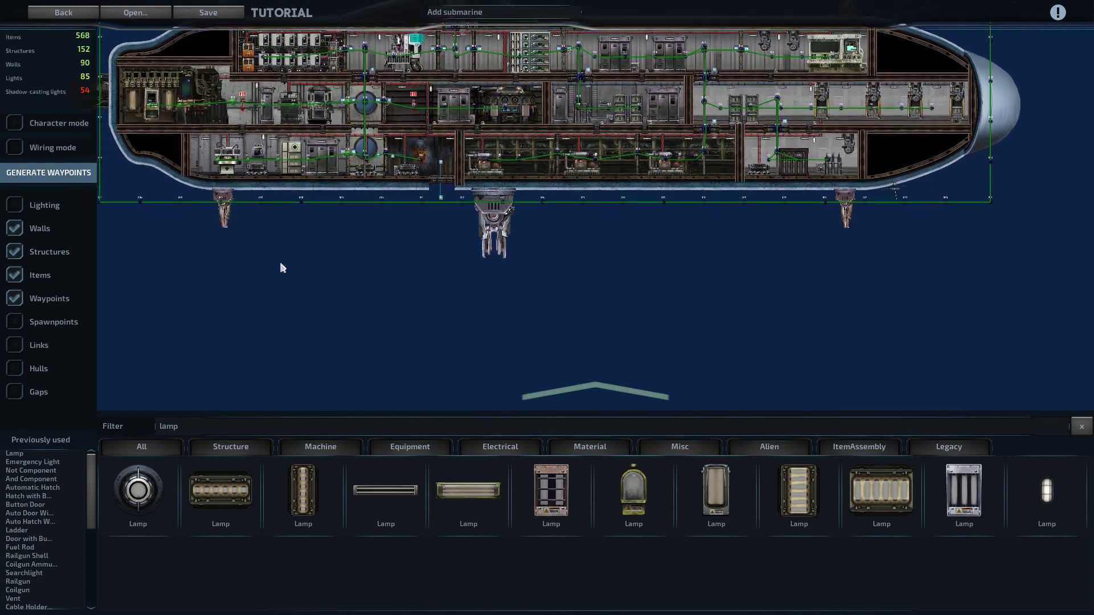
pyautogui.scroll(3, 261, 234)
pyautogui.press('a')
pyautogui.press('w')
pyautogui.press('w')
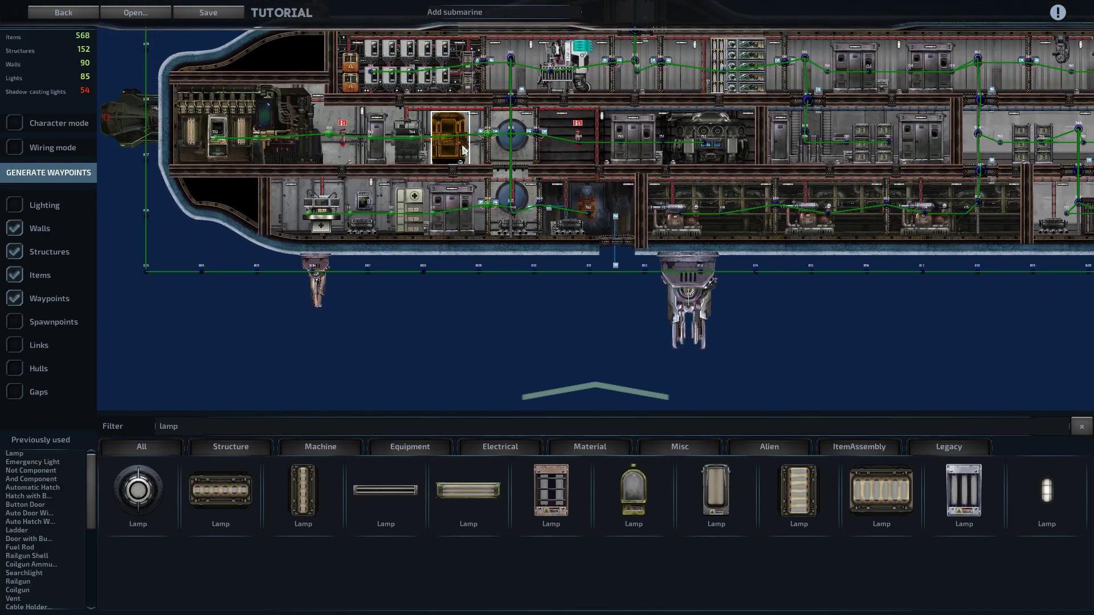
pyautogui.scroll(3, 398, 271)
pyautogui.press('d')
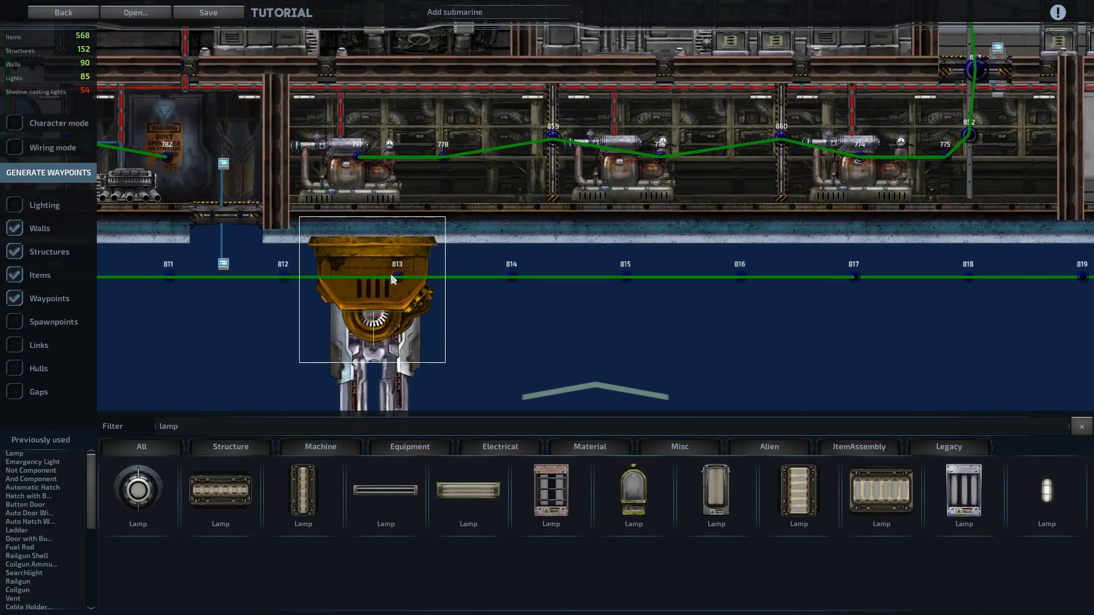
# Step: Move waypoint 813 down out of the railgun's base to beside its barrels
pyautogui.click(394, 280)
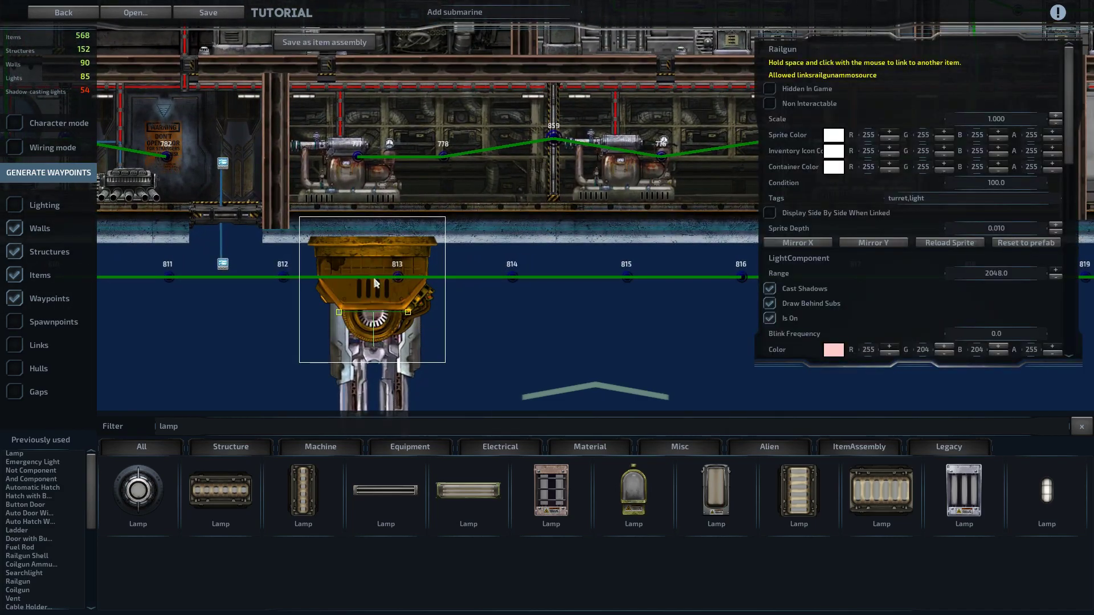
pyautogui.press('s')
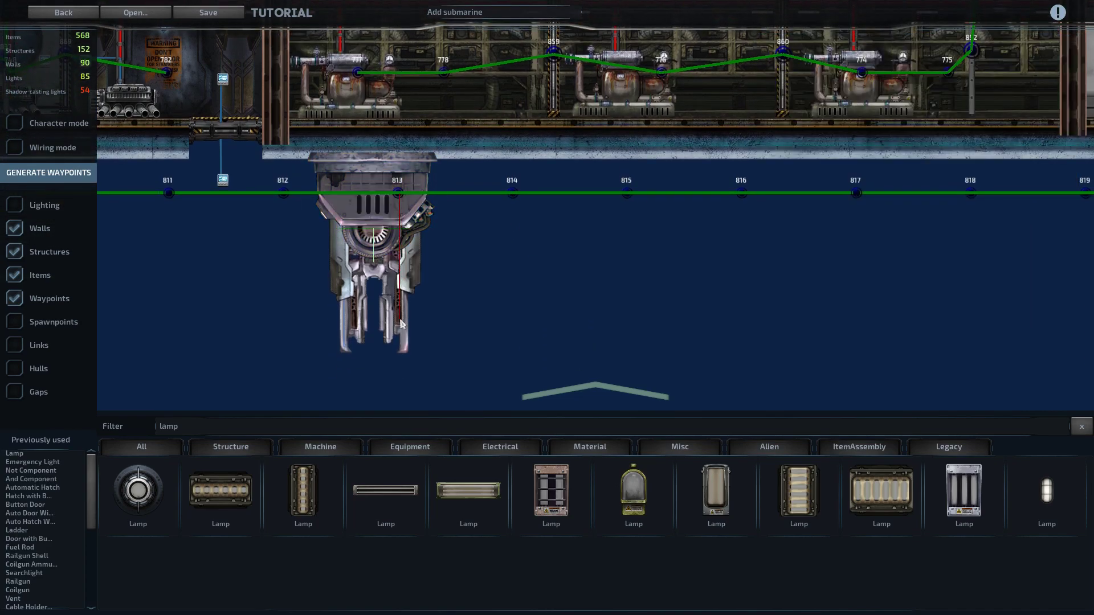
pyautogui.click(404, 195)
pyautogui.click(408, 206)
pyautogui.click(400, 195)
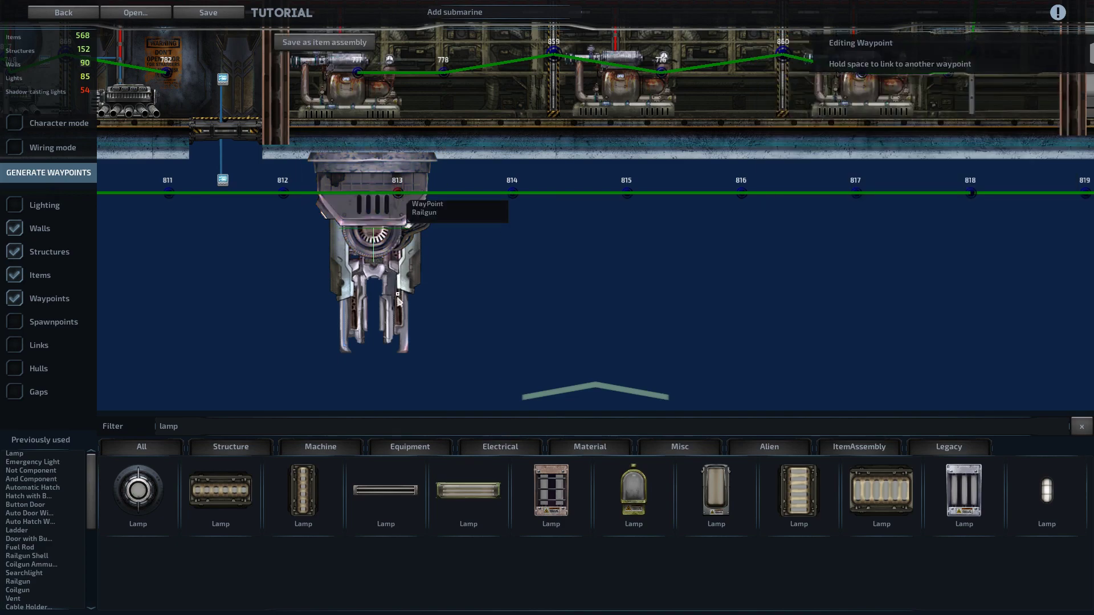
pyautogui.press('s')
pyautogui.moveTo(397, 302); pyautogui.dragTo(397, 338)
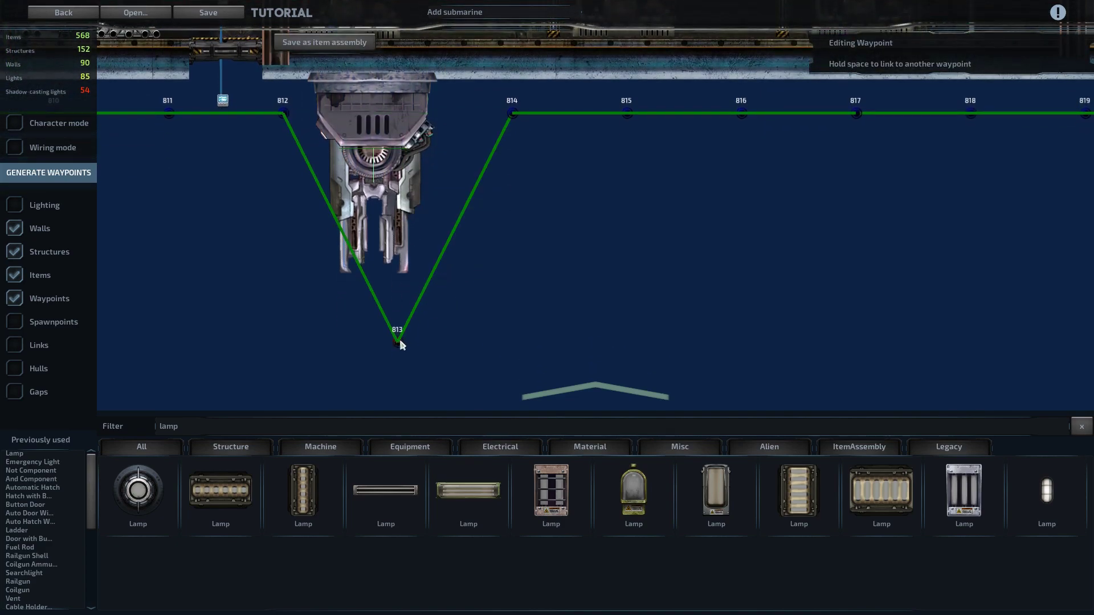
pyautogui.moveTo(409, 213); pyautogui.dragTo(405, 200)
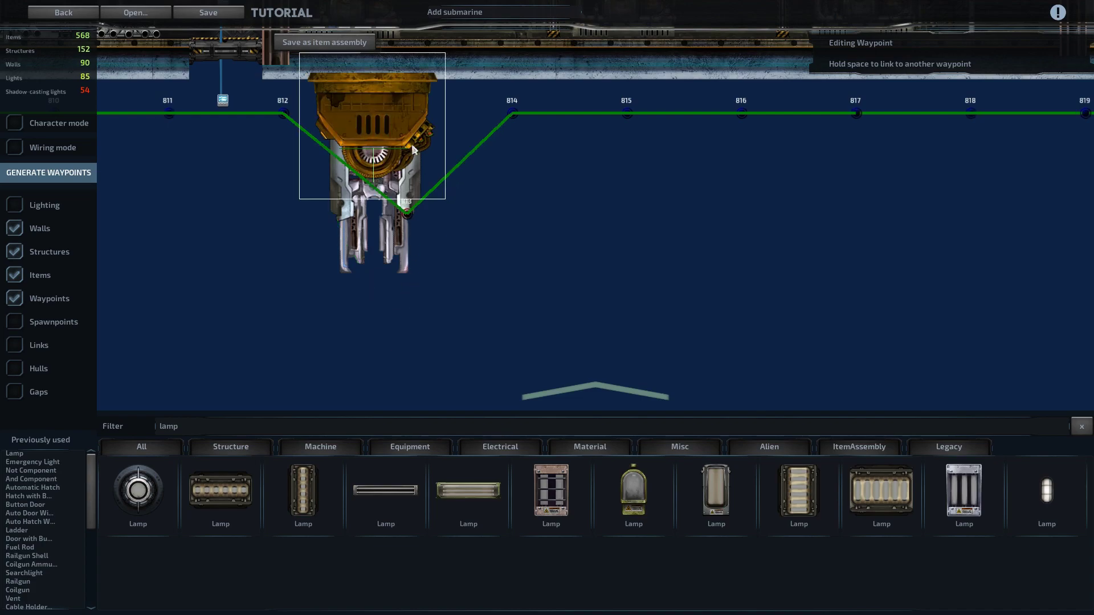
# Step: Adjust the position of waypoint 812 between the bottom hatch and the railgun
pyautogui.press('d')
pyautogui.press('a')
pyautogui.click(270, 115)
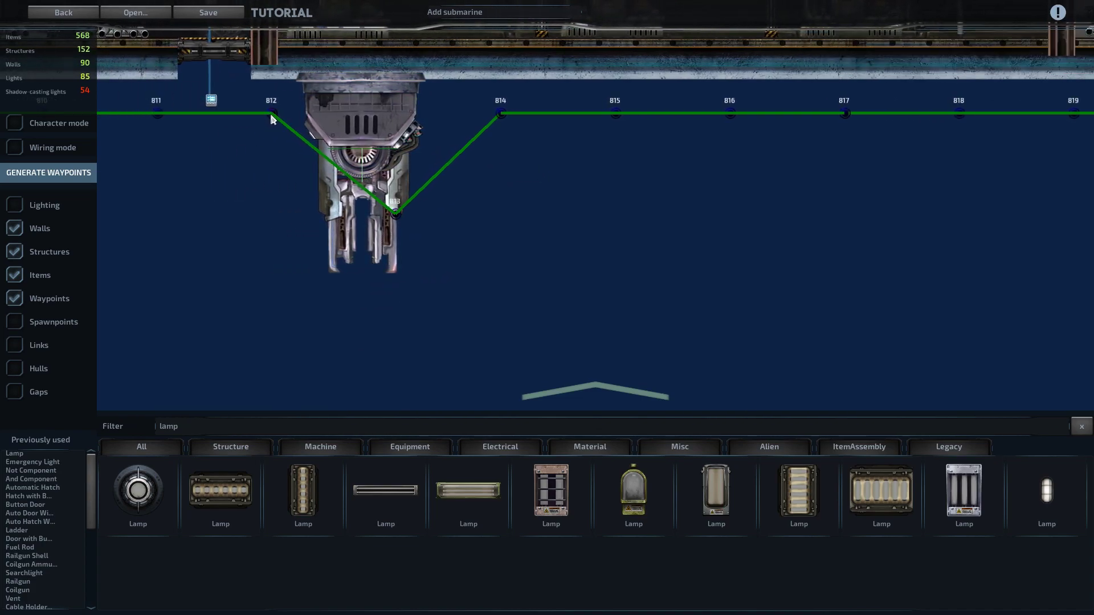
pyautogui.click(272, 116)
pyautogui.moveTo(266, 146); pyautogui.dragTo(265, 144)
pyautogui.click(266, 115)
# Step: Move waypoint 827 outward from the stern, well behind and below the engine's propeller
pyautogui.press('w')
pyautogui.press('a')
pyautogui.press('a')
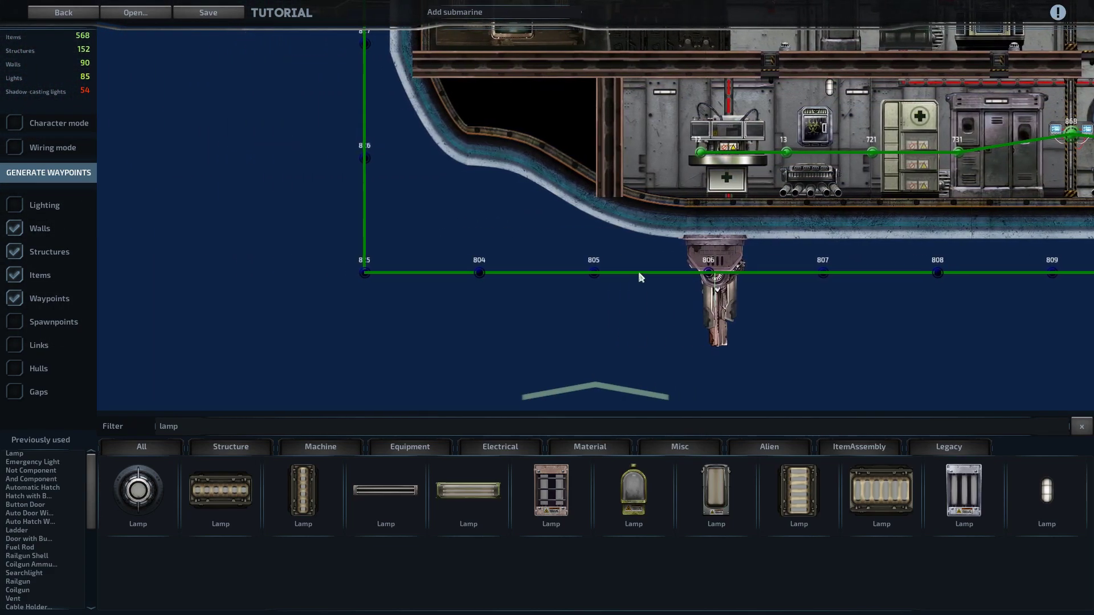
pyautogui.click(633, 276)
pyautogui.press('w')
pyautogui.press('a')
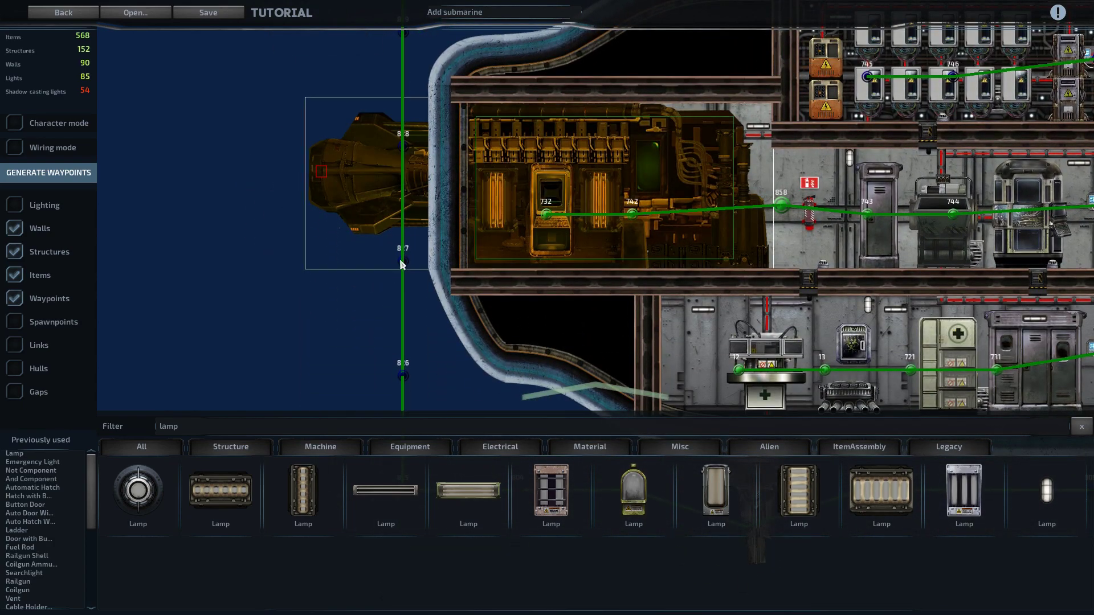
pyautogui.click(402, 262)
pyautogui.click(411, 289)
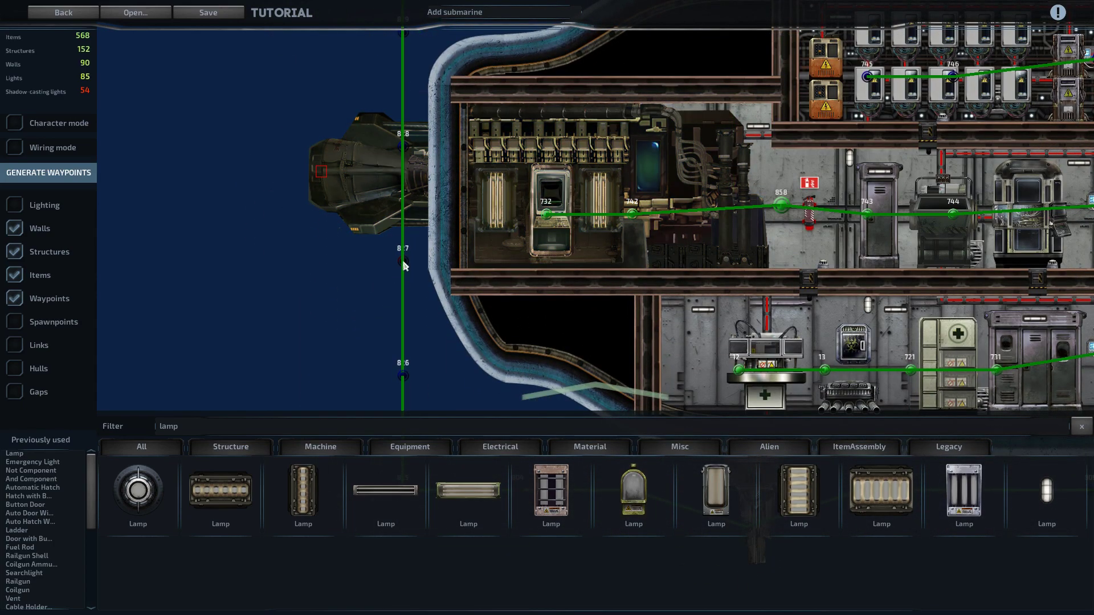
pyautogui.click(402, 262)
pyautogui.moveTo(402, 262); pyautogui.dragTo(324, 265)
pyautogui.press('a')
pyautogui.moveTo(215, 263); pyautogui.dragTo(213, 261)
pyautogui.press('w')
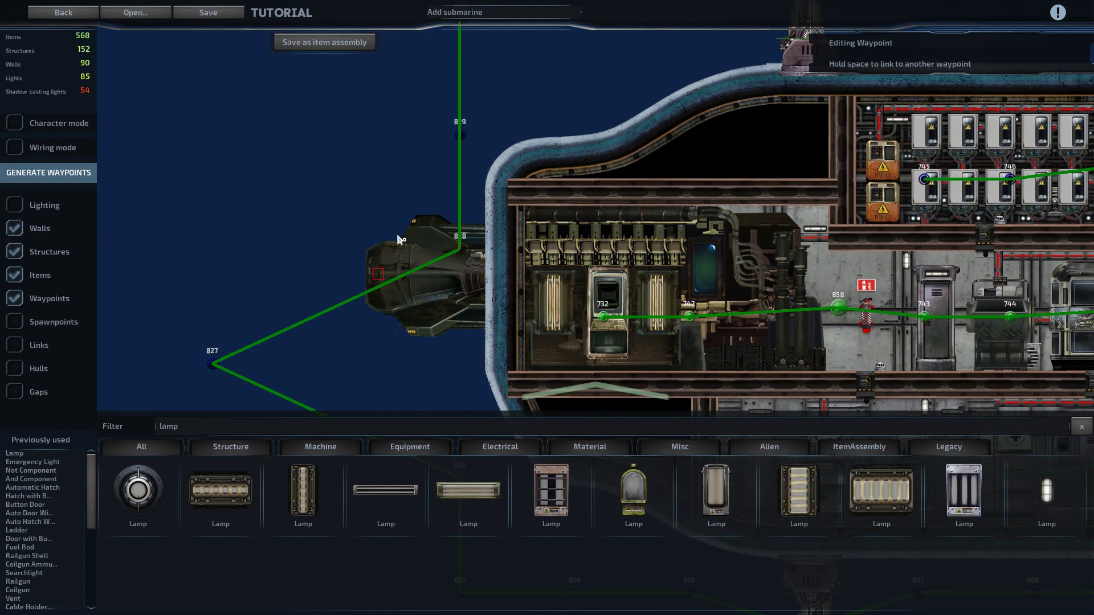
# Step: Move waypoint 828 outward from the engine's propeller, directly above waypoint 827 behind the stern
pyautogui.moveTo(212, 222); pyautogui.dragTo(209, 220)
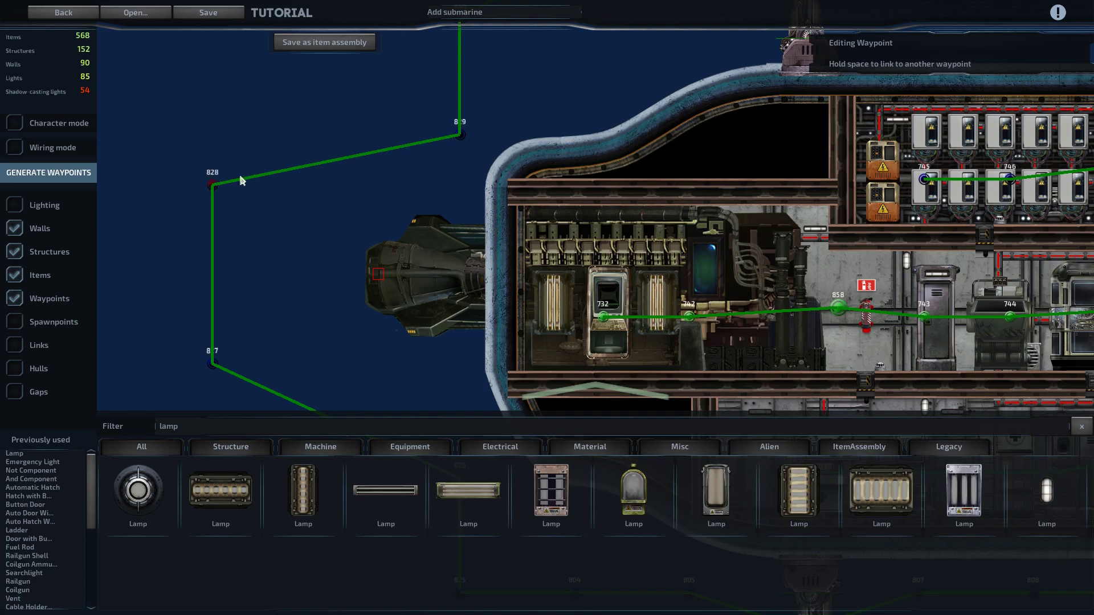
# Step: Move waypoint 834 forward out of the nose section into open water ahead of the bow
pyautogui.press('d')
pyautogui.press('w')
pyautogui.press('d')
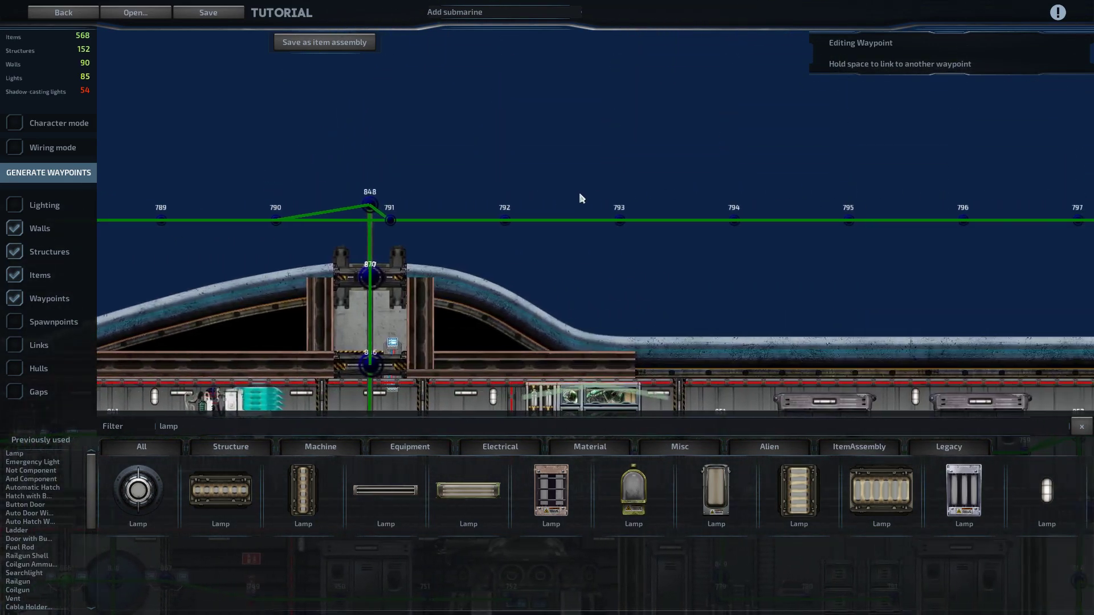
pyautogui.press('s')
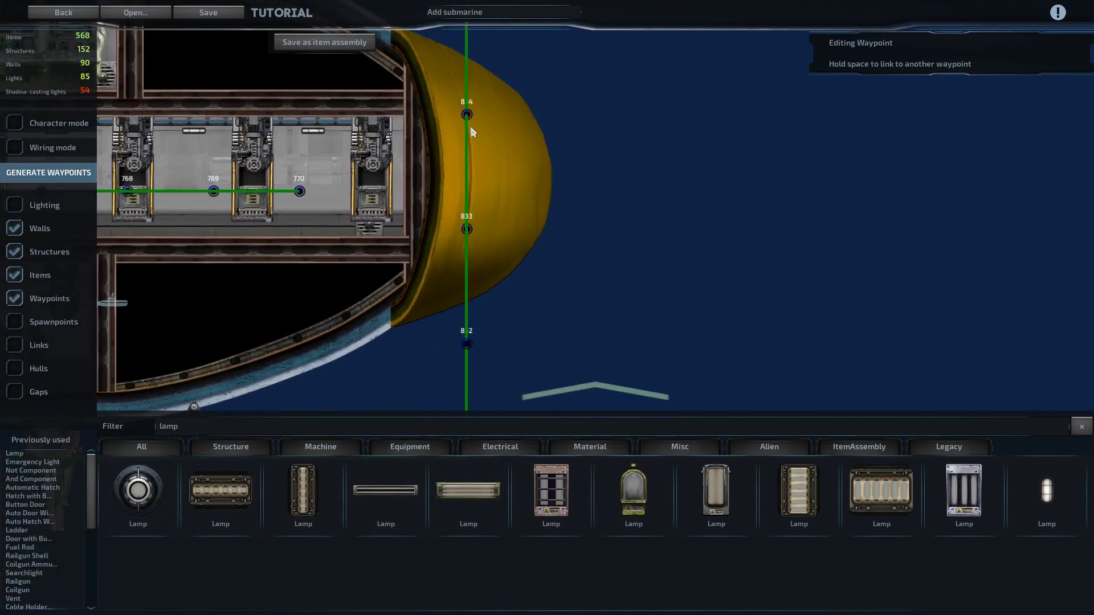
pyautogui.click(466, 113)
pyautogui.click(466, 113)
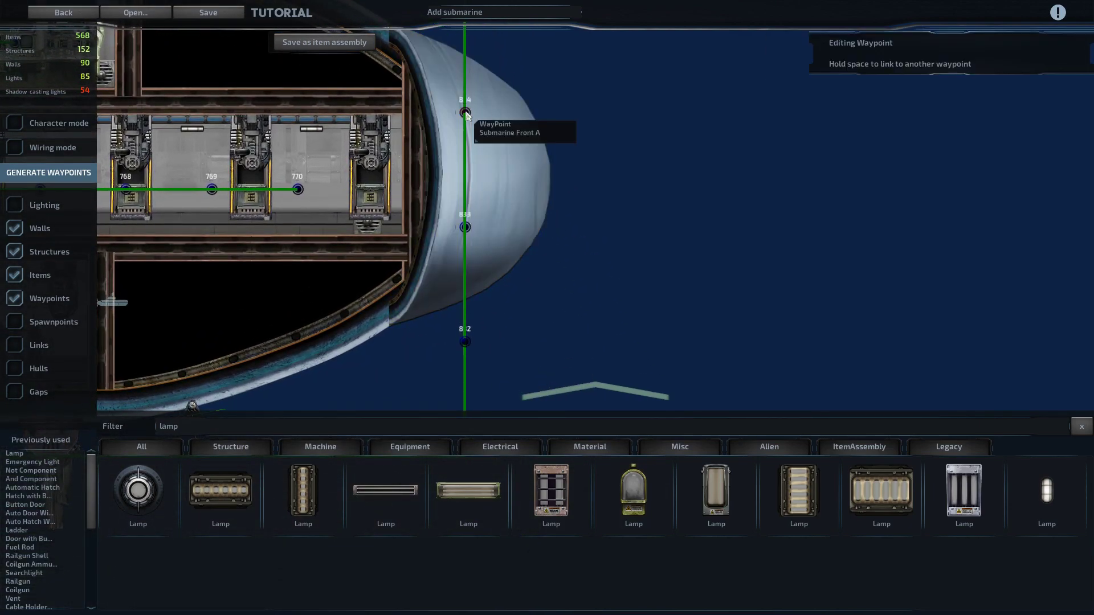
pyautogui.moveTo(590, 113); pyautogui.dragTo(584, 112)
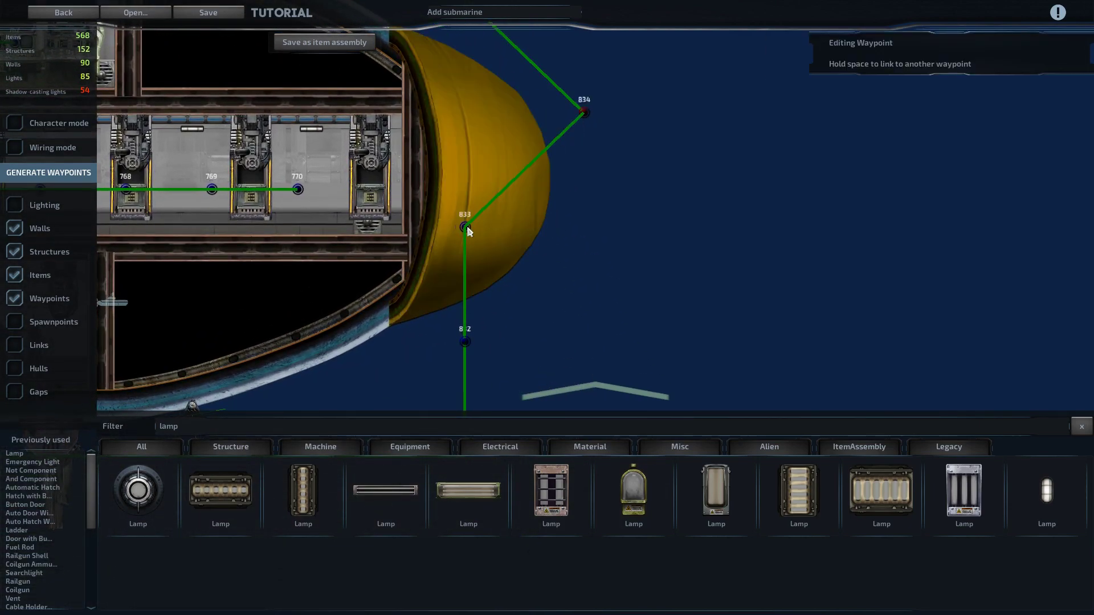
# Step: Move waypoint 833 out of the nose section, slightly farther ahead of the bow than waypoint 834
pyautogui.click(467, 227)
pyautogui.click(465, 228)
pyautogui.moveTo(465, 227); pyautogui.dragTo(503, 234)
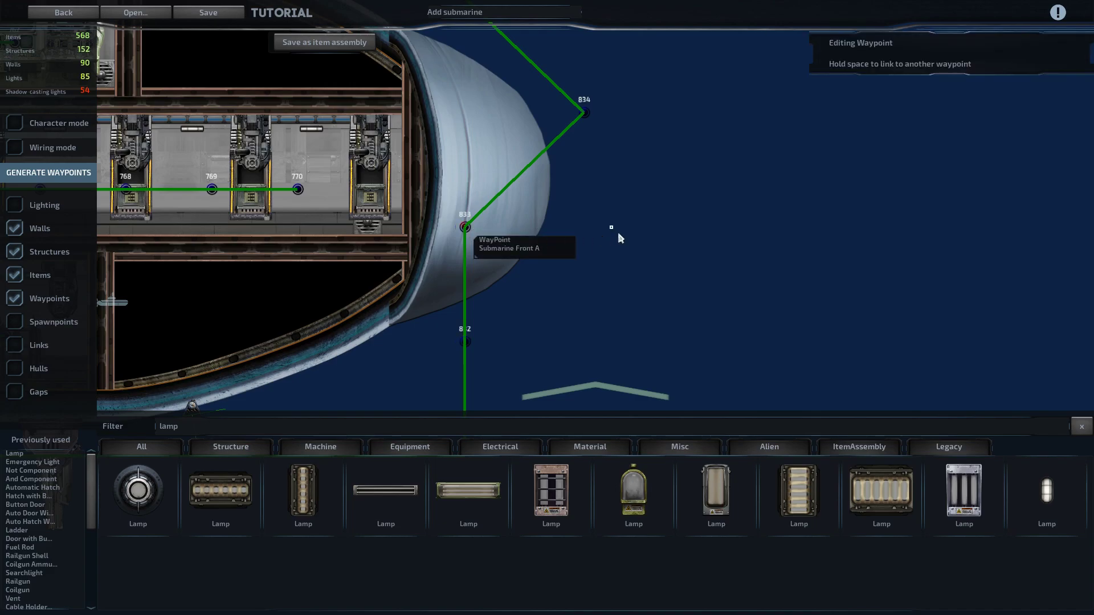
pyautogui.moveTo(603, 235); pyautogui.dragTo(604, 235)
pyautogui.click(684, 247)
# Step: Lower waypoints 821 and 822 on either side of the small turret under the bow
pyautogui.scroll(-5, 673, 242)
pyautogui.press('a')
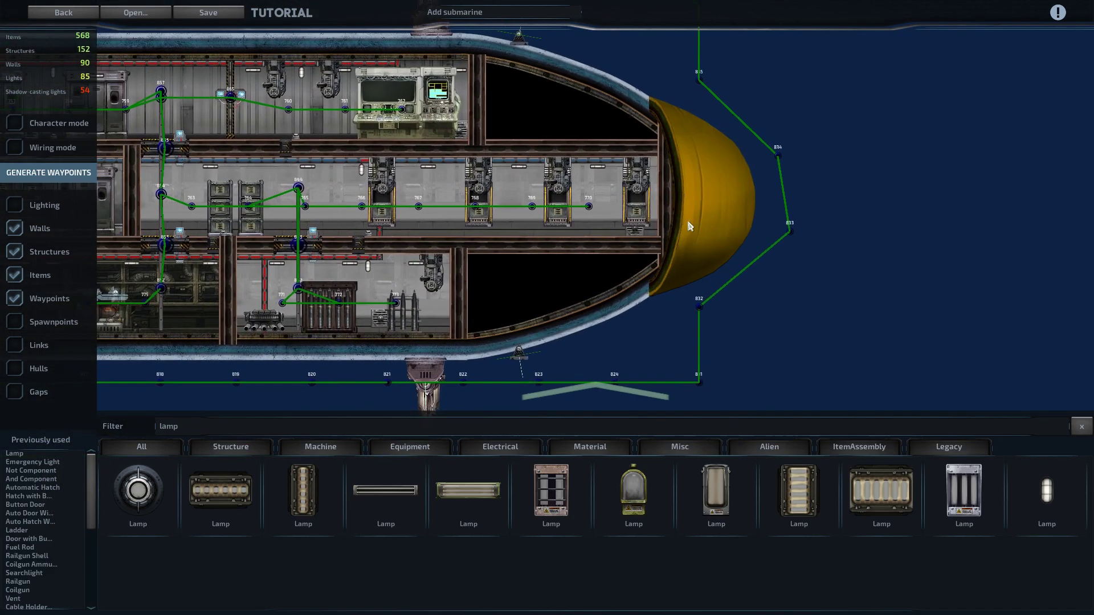
pyautogui.scroll(8, 683, 311)
pyautogui.press('s')
pyautogui.press('a')
pyautogui.moveTo(587, 194); pyautogui.dragTo(584, 247)
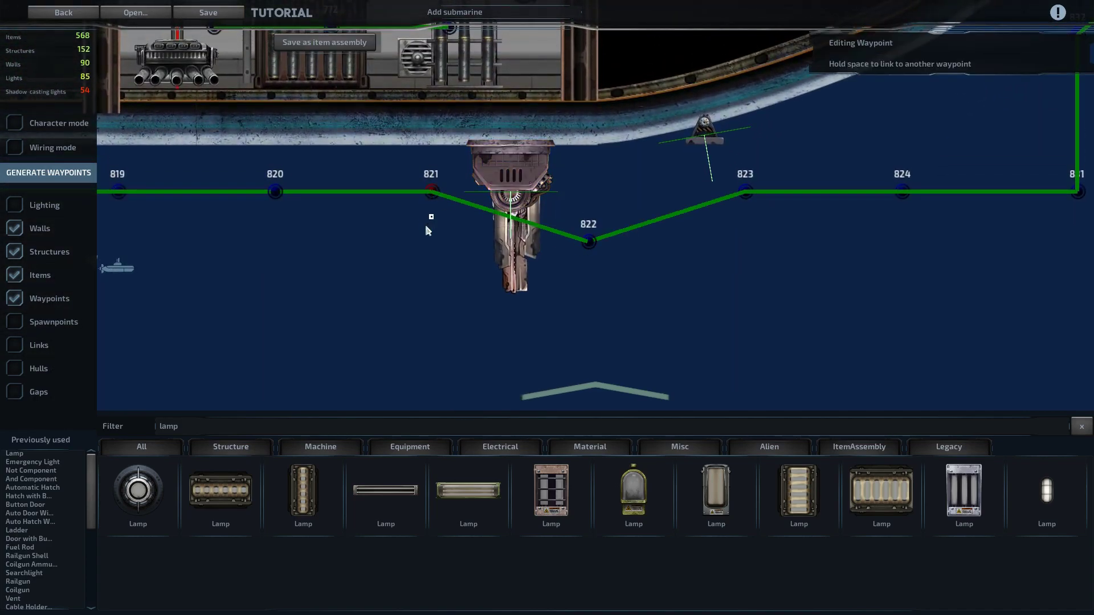
# Step: Hide the waypoints and filter the item list for "spawn"
pyautogui.scroll(-5, 416, 228)
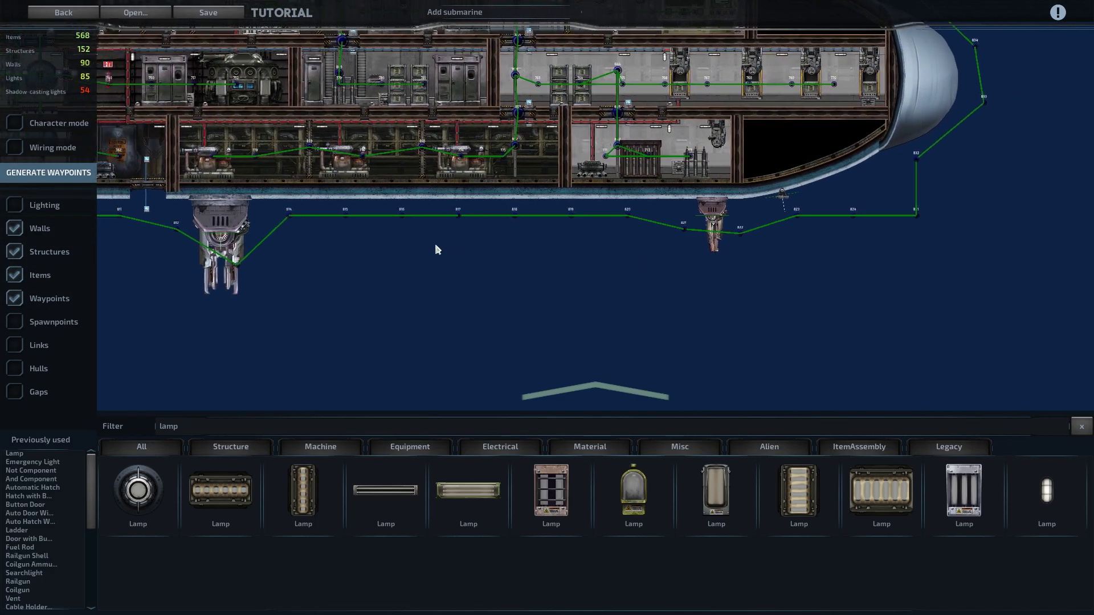
pyautogui.press('a')
pyautogui.press('w')
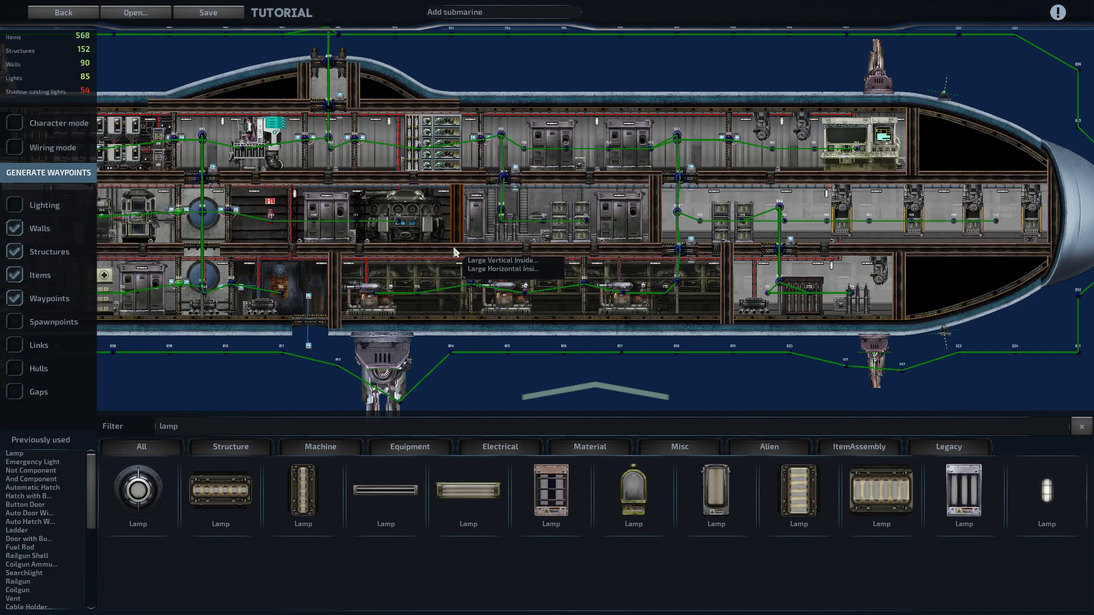
pyautogui.click(17, 299)
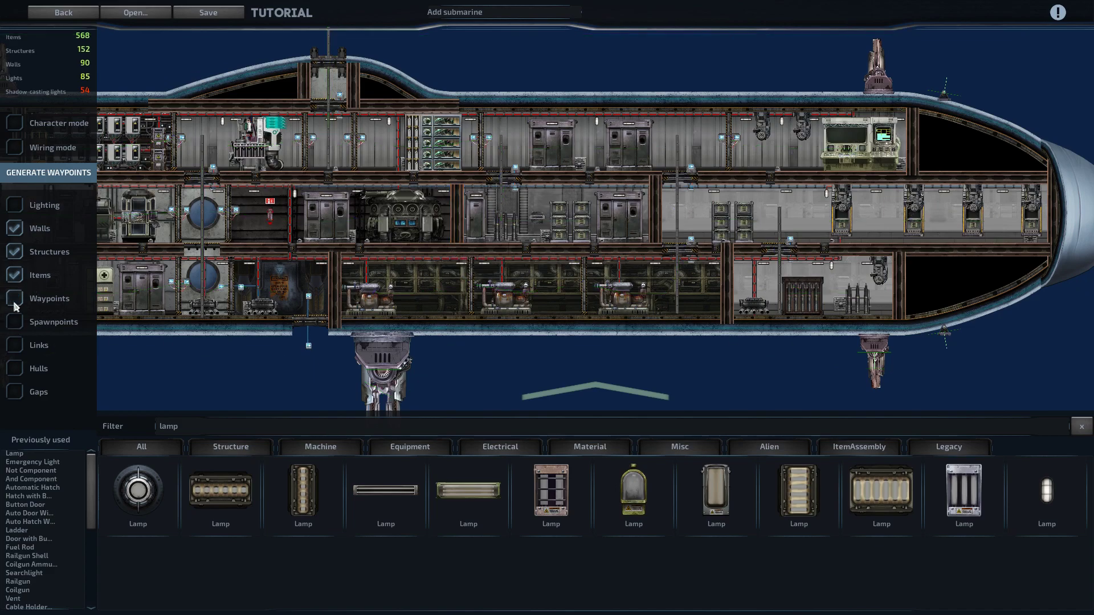
pyautogui.click(265, 426)
pyautogui.write('spawn')
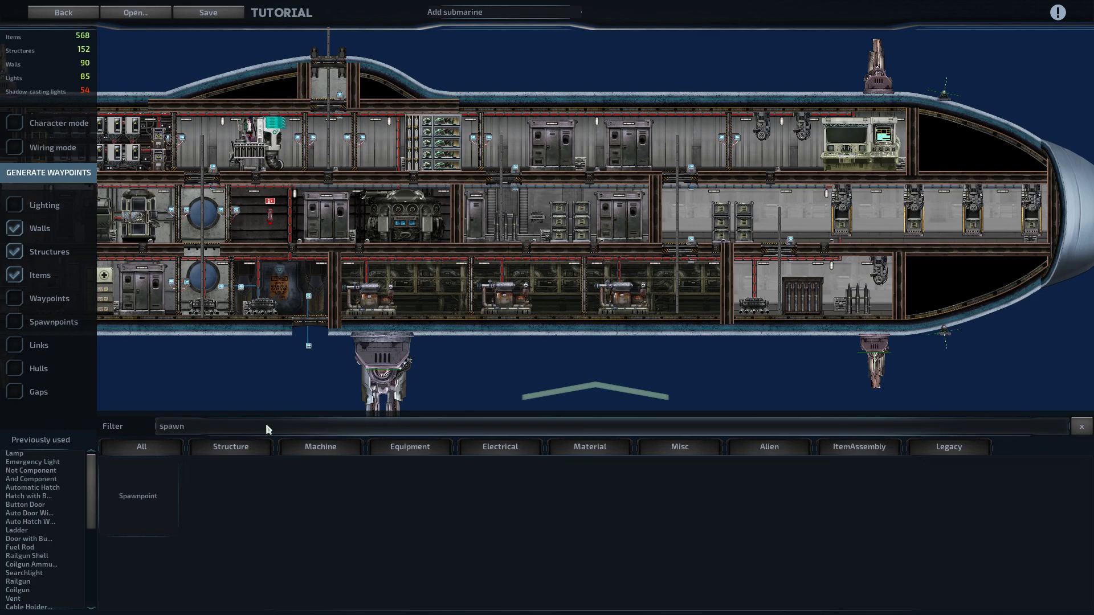
# Step: Place a spawnpoint beside the upper-deck lockers and turn on the display of spawnpoints
pyautogui.click(163, 474)
pyautogui.press('a')
pyautogui.press('a')
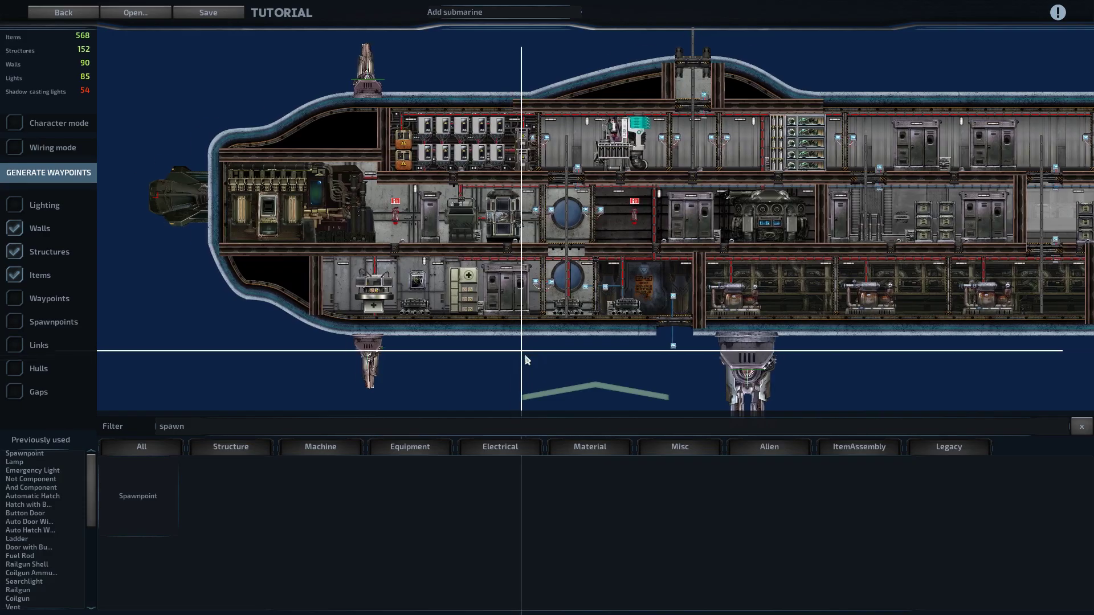
pyautogui.scroll(4, 525, 354)
pyautogui.press('d')
pyautogui.press('w')
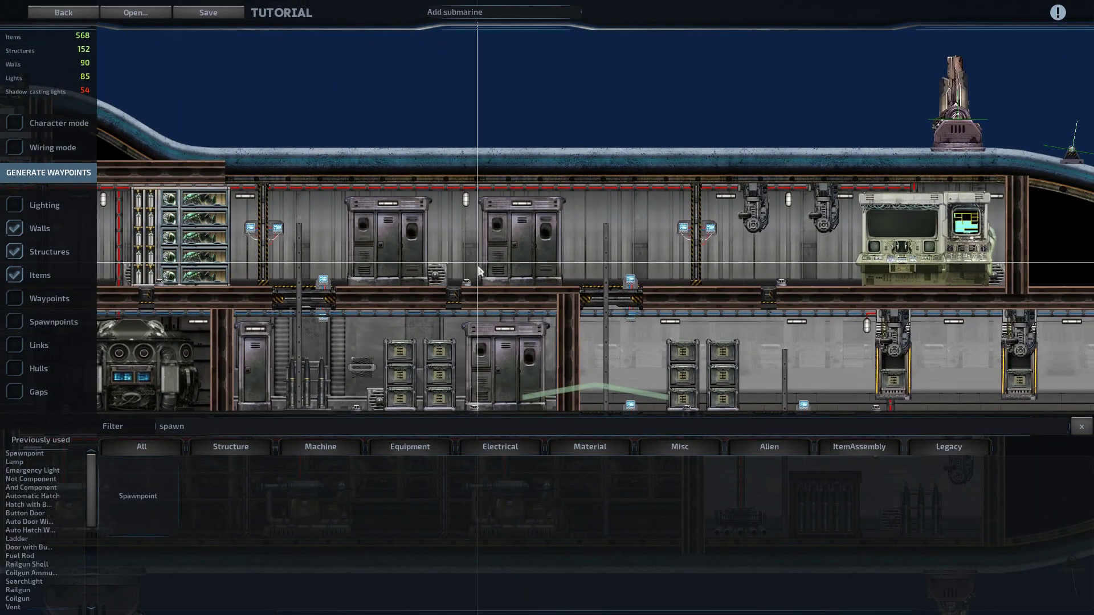
pyautogui.click(480, 266)
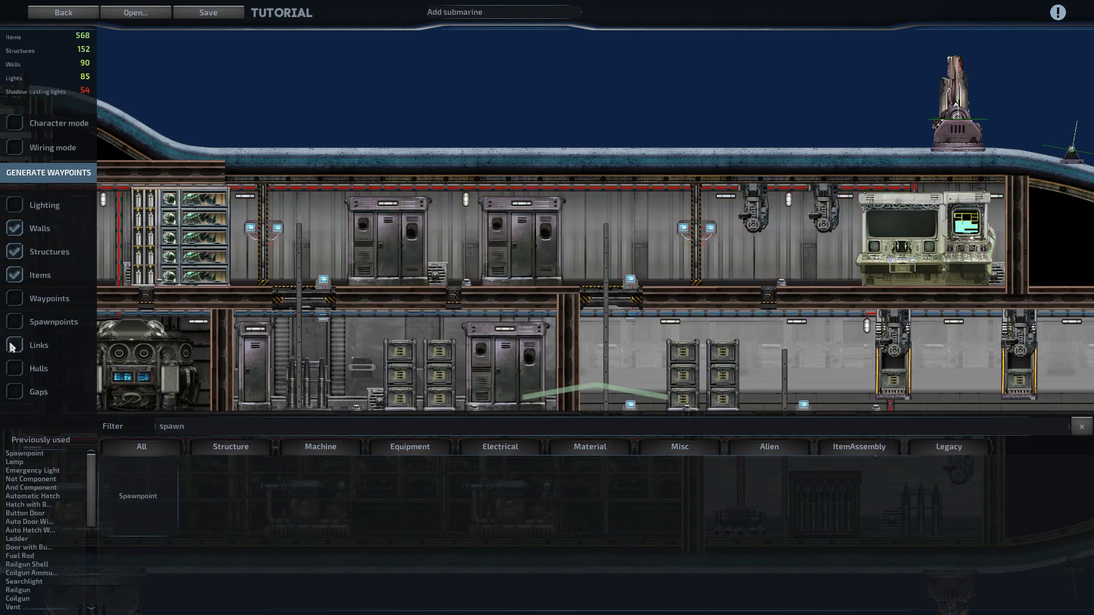
pyautogui.click(480, 272)
pyautogui.click(960, 69)
pyautogui.click(728, 80)
# Step: Place a spawnpoint beside the navigation terminal, assigned to the captain and given the captain's ID card tag
pyautogui.press('d')
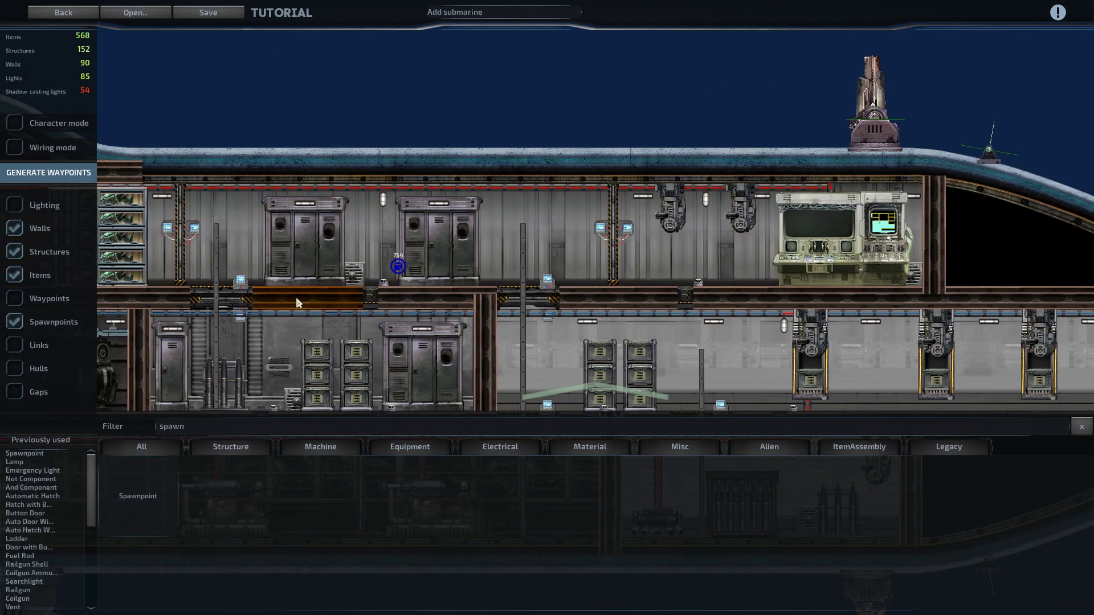
pyautogui.click(156, 500)
pyautogui.press('d')
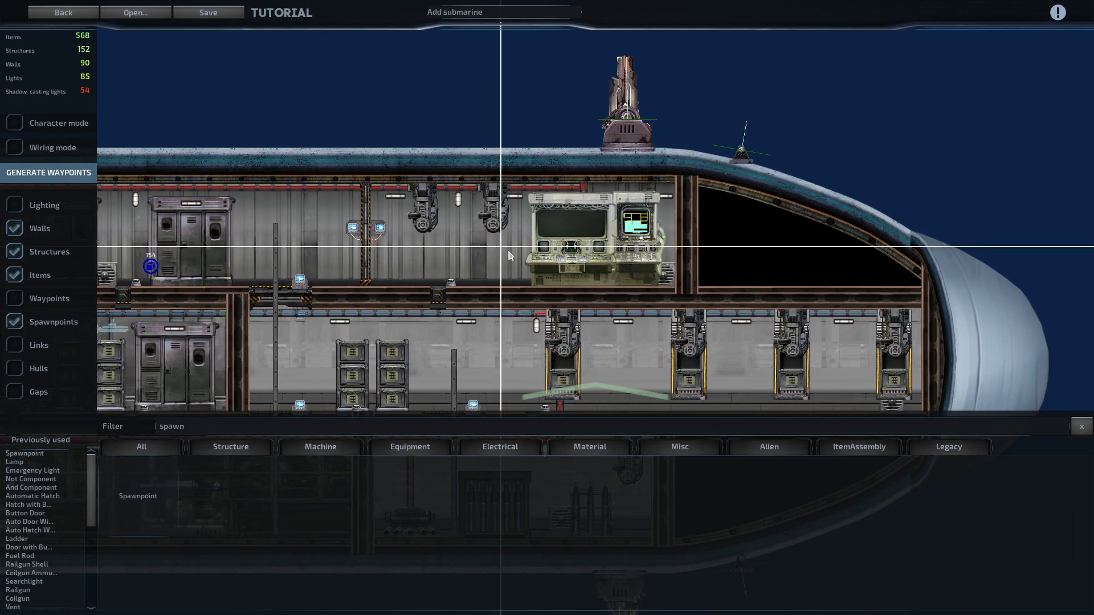
pyautogui.click(510, 256)
pyautogui.click(506, 251)
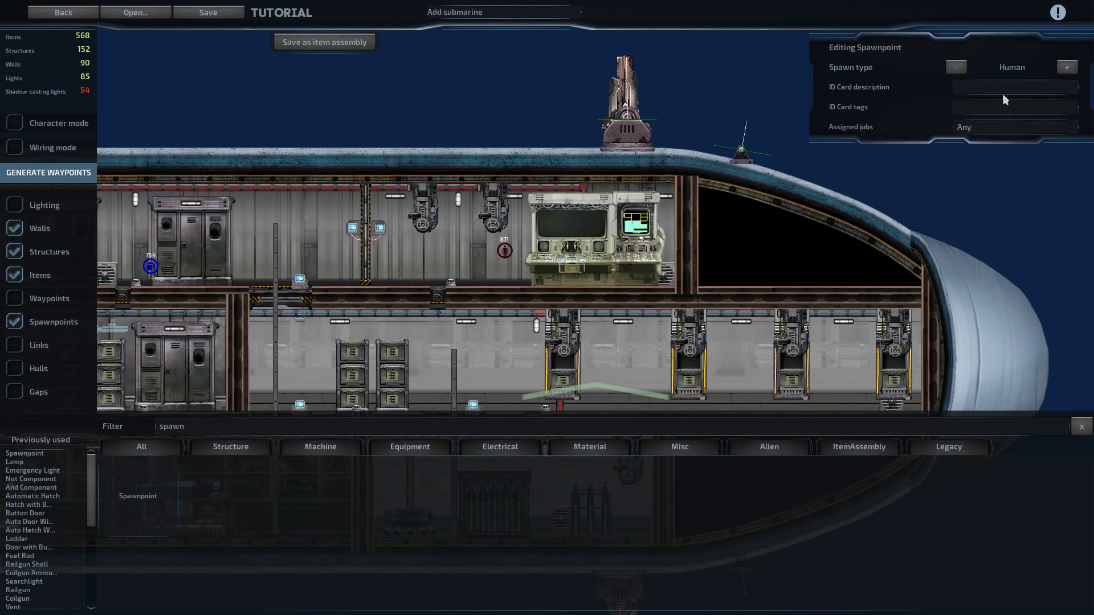
pyautogui.click(976, 129)
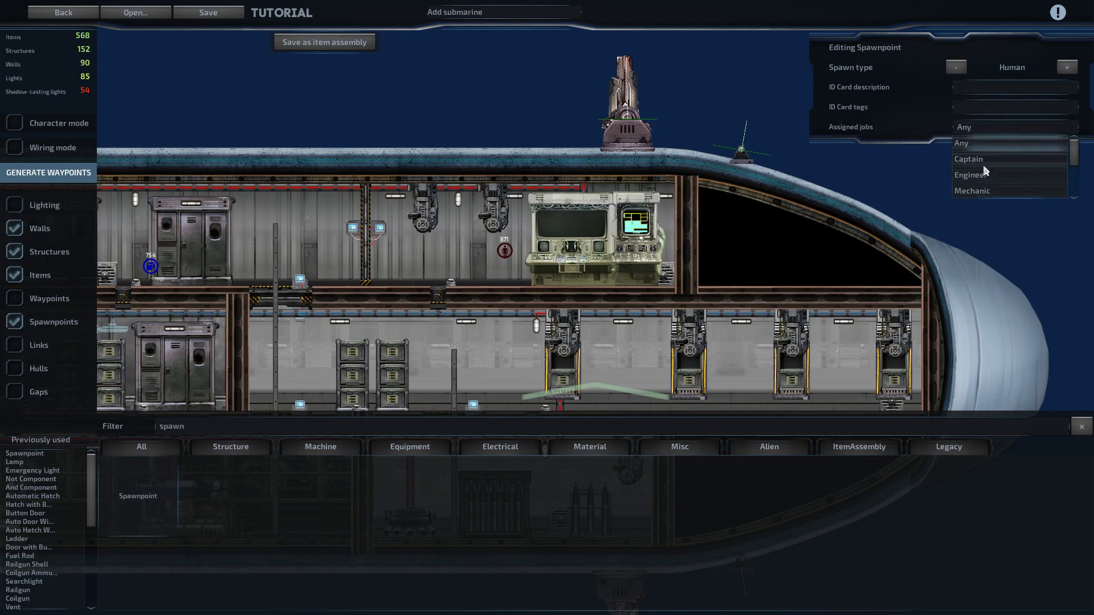
pyautogui.click(976, 110)
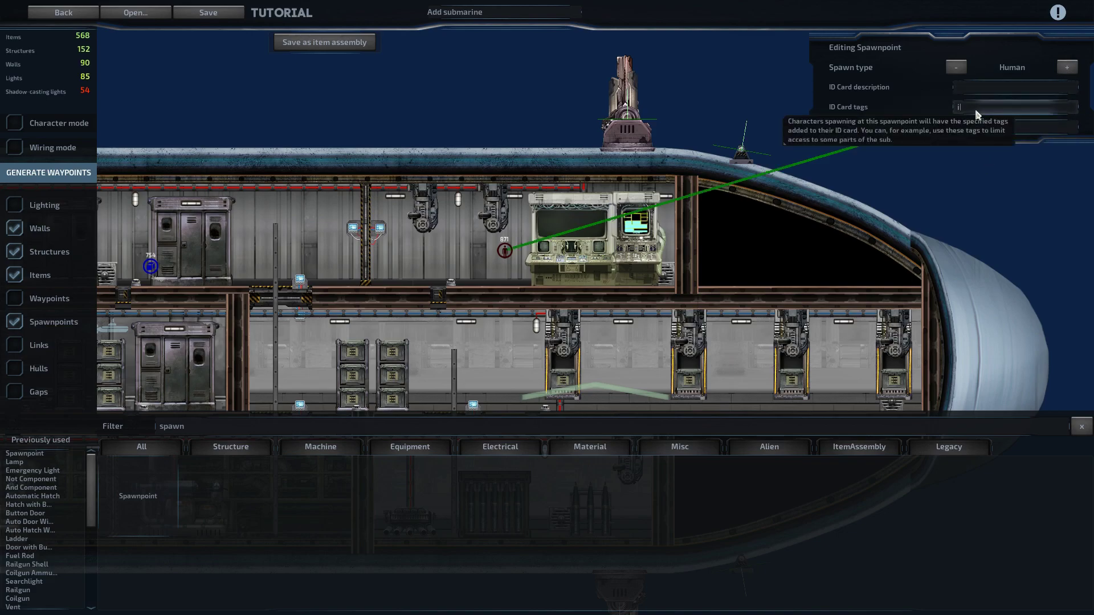
pyautogui.write('id_capta')
pyautogui.click(991, 193)
# Step: Place a spawnpoint in the middle-deck room forward of the reactor, assigned to Security Officer with ID card tag id_security
pyautogui.press('d')
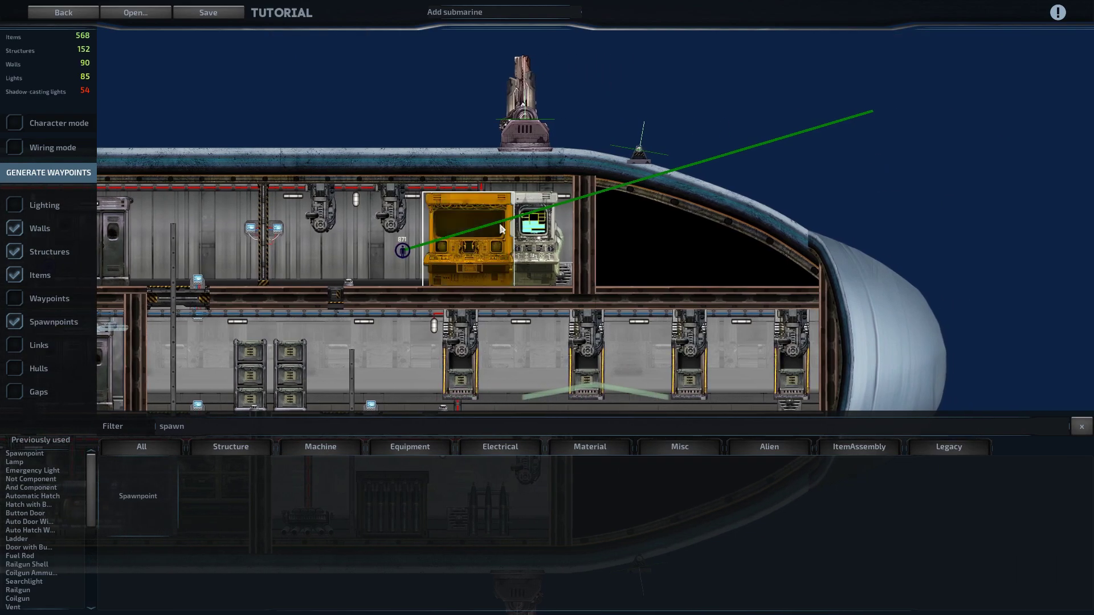
pyautogui.press('s')
pyautogui.press('a')
pyautogui.click(142, 512)
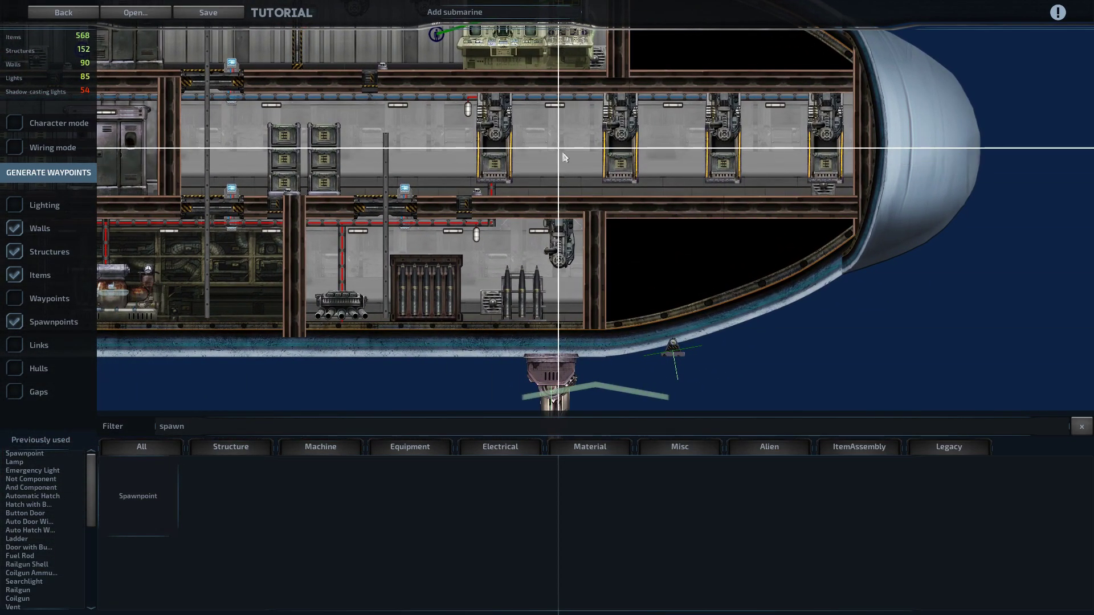
pyautogui.press('a')
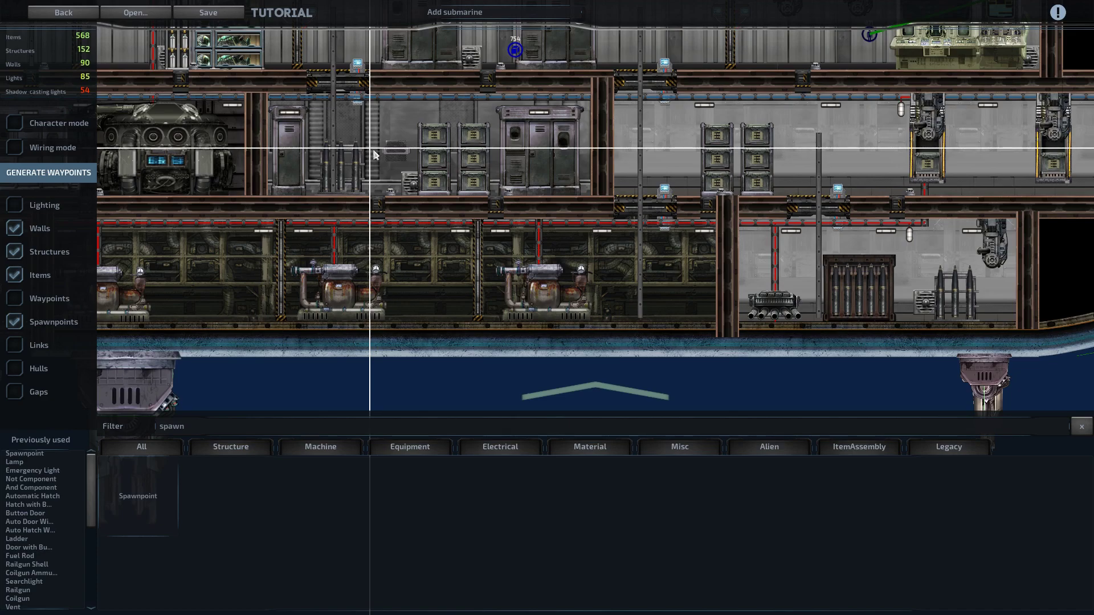
pyautogui.click(373, 154)
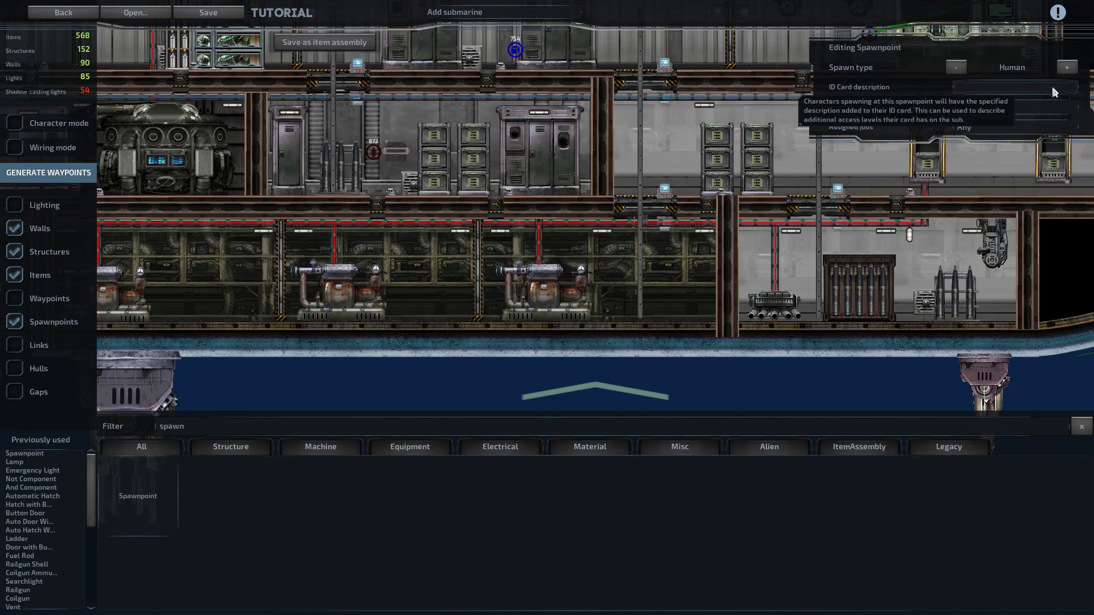
pyautogui.click(992, 127)
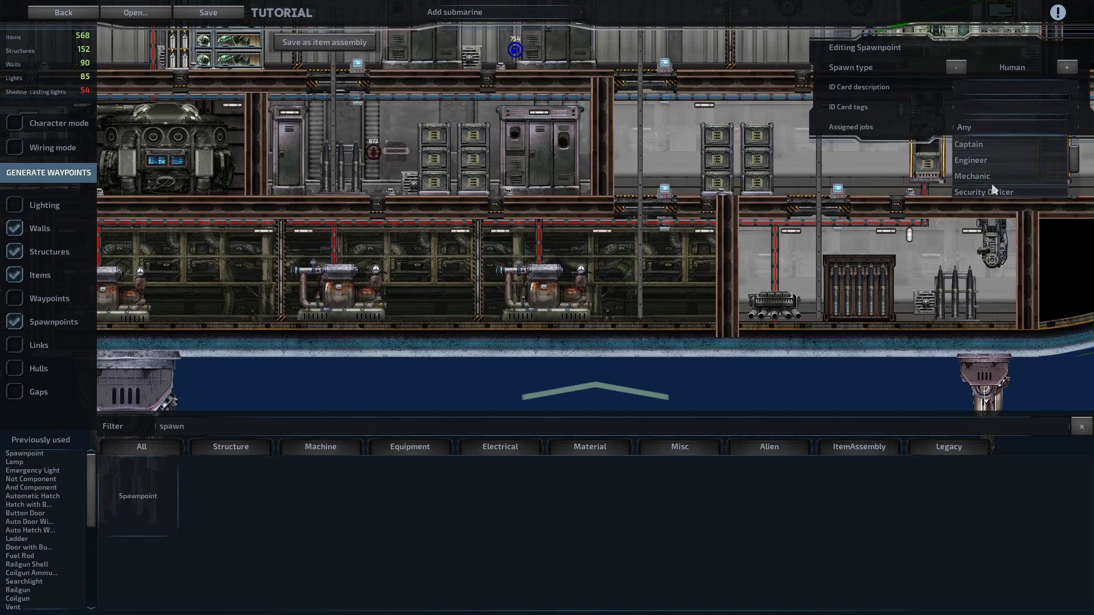
pyautogui.click(991, 191)
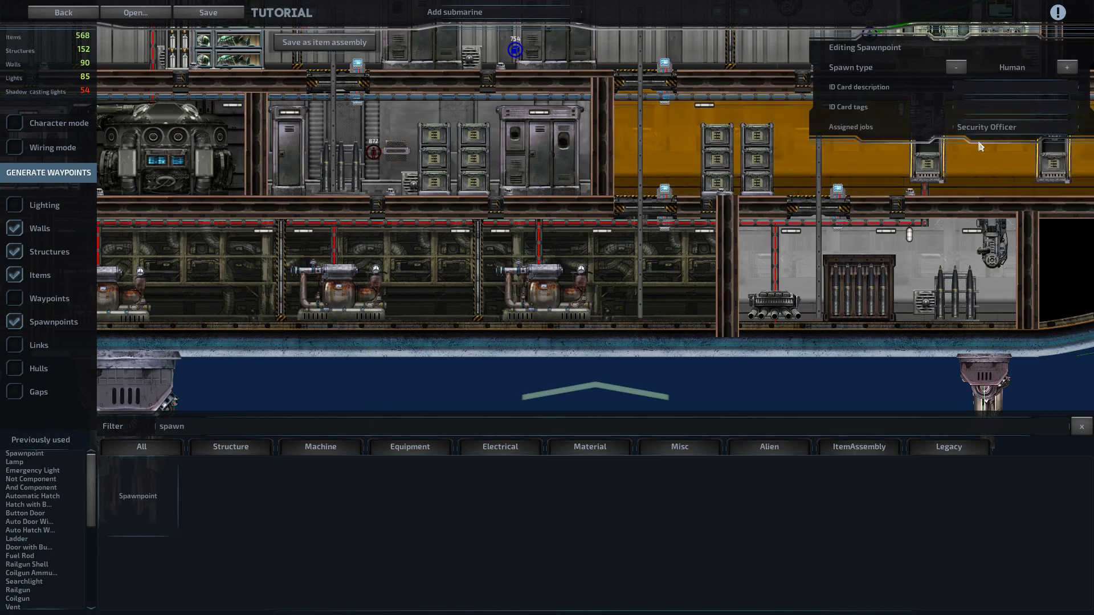
pyautogui.click(980, 107)
pyautogui.write('id_security')
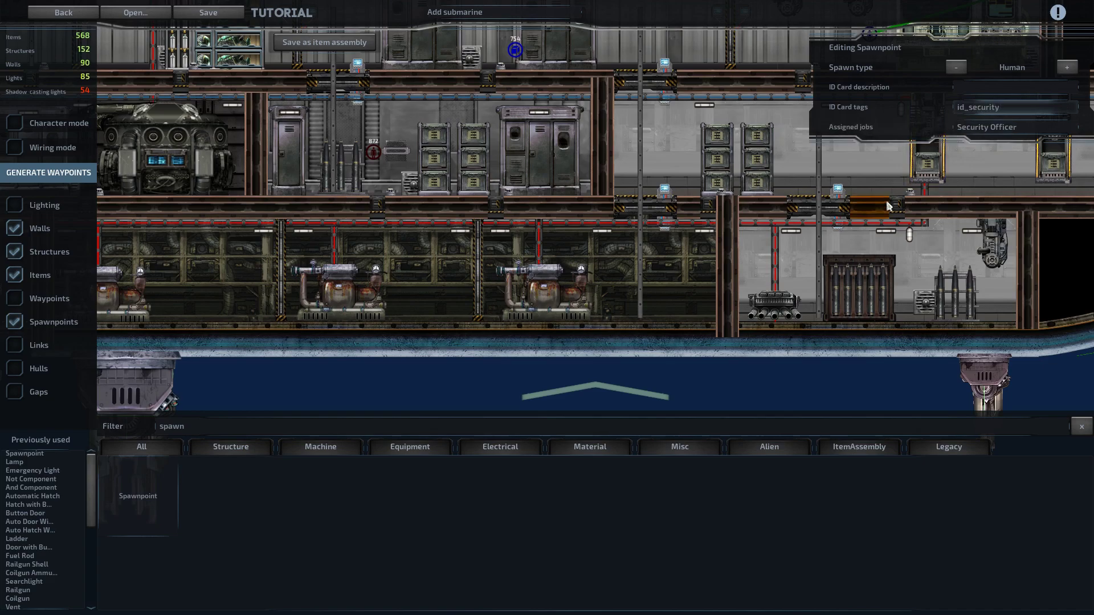
pyautogui.press('Return')
pyautogui.click(716, 384)
# Step: Place a spawnpoint at the cabinet beside the reactor, assigned to Engineer with ID card tag id_engineer
pyautogui.press('d')
pyautogui.press('a')
pyautogui.click(161, 491)
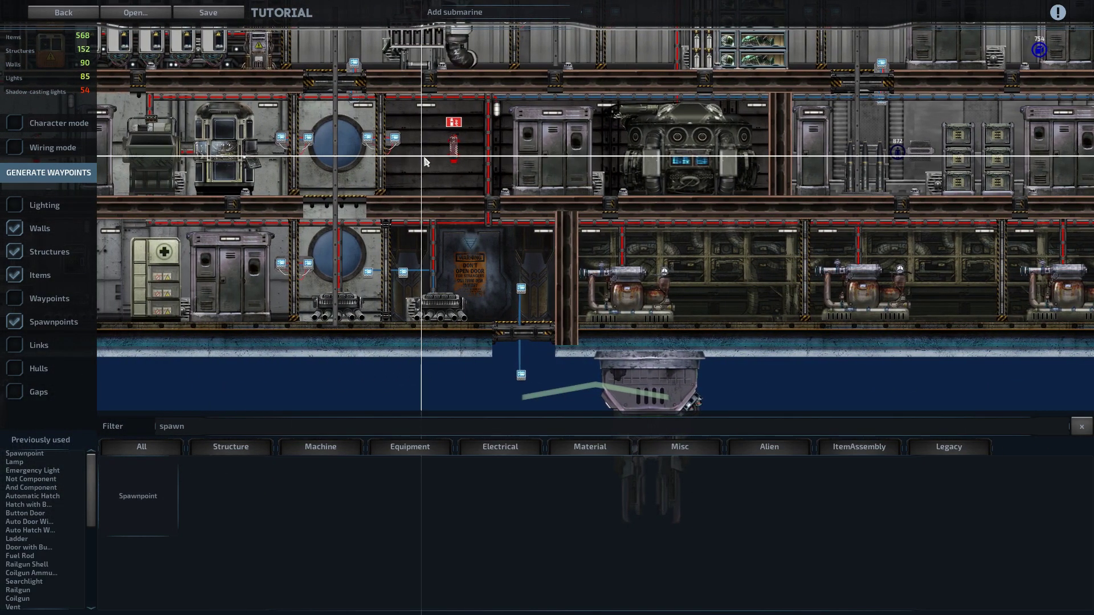
pyautogui.click(542, 160)
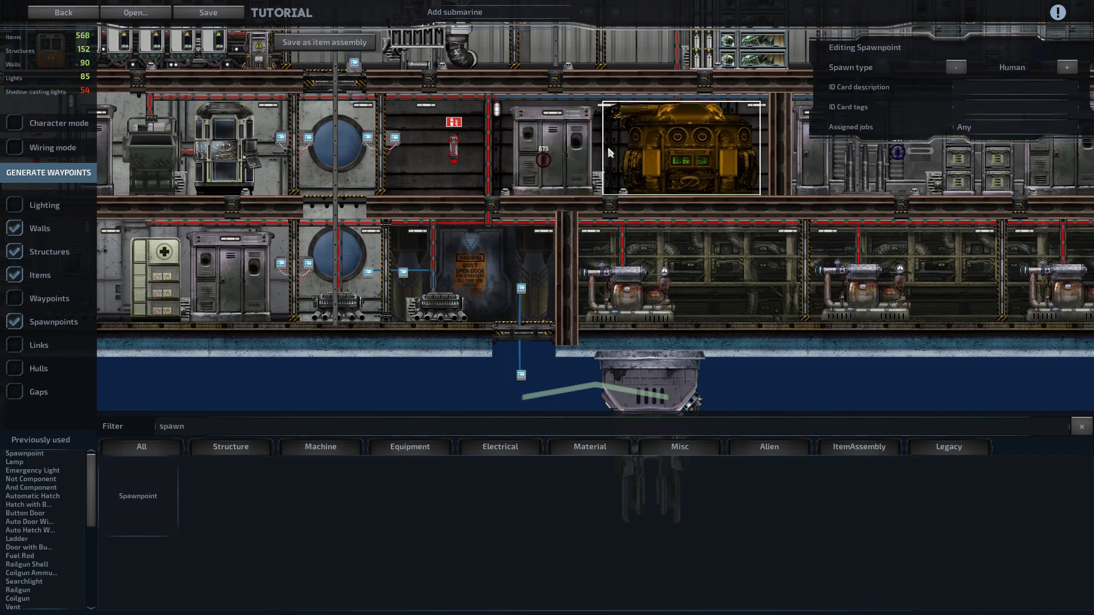
pyautogui.click(1045, 128)
pyautogui.click(1006, 181)
pyautogui.click(998, 106)
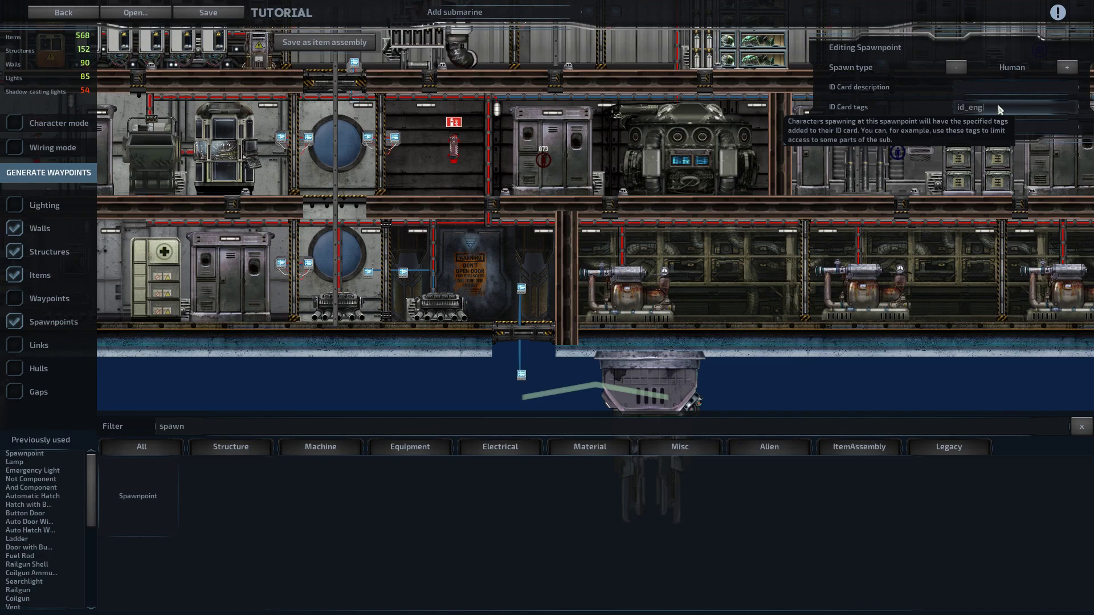
pyautogui.write('id_engineer')
pyautogui.press('Return')
# Step: Place a spawnpoint between the extinguisher and the cabinet near the engine, assigned to Mechanic with ID card tag id_mechanic
pyautogui.press('a')
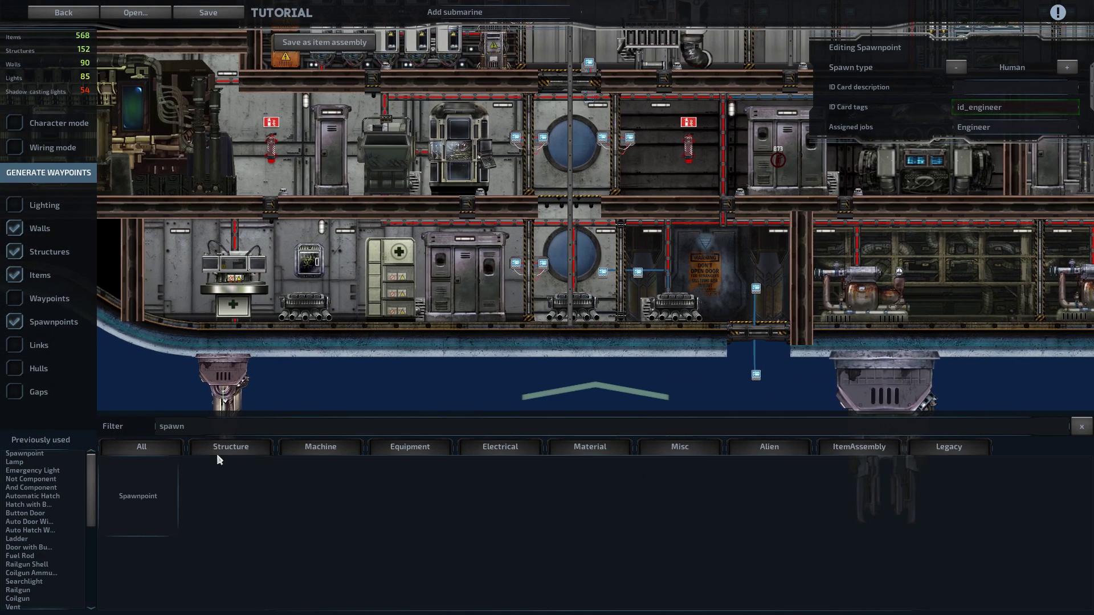
pyautogui.click(155, 464)
pyautogui.press('a')
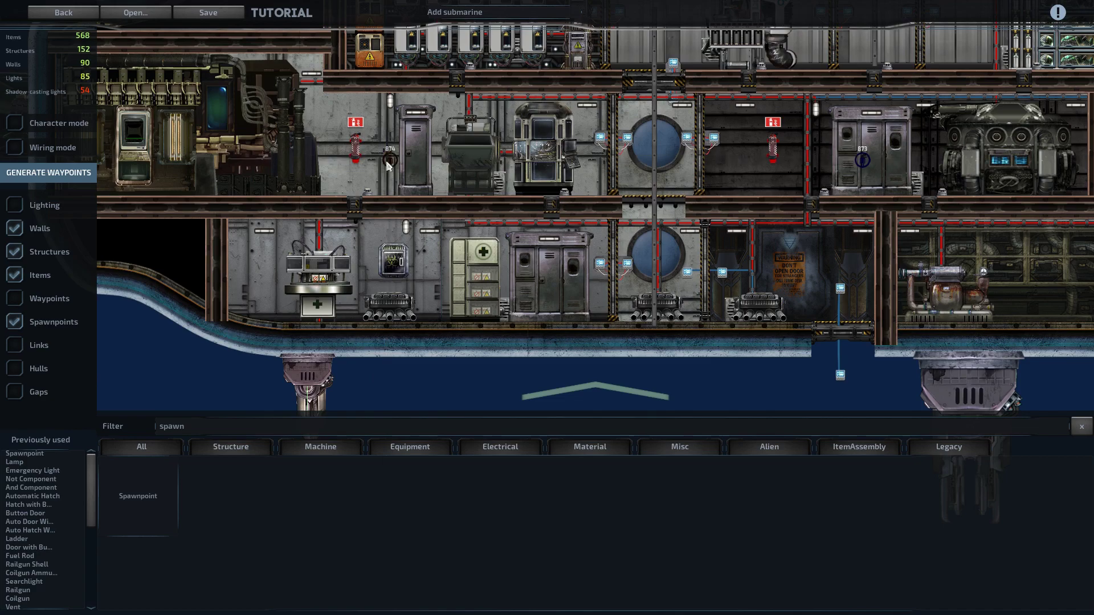
pyautogui.click(390, 161)
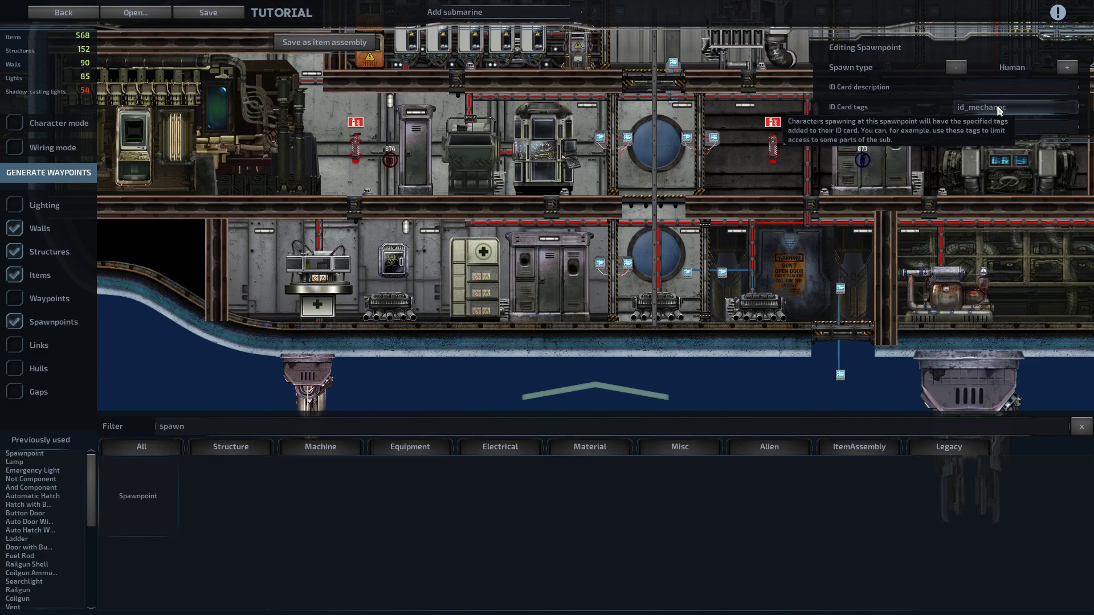
pyautogui.click(1003, 127)
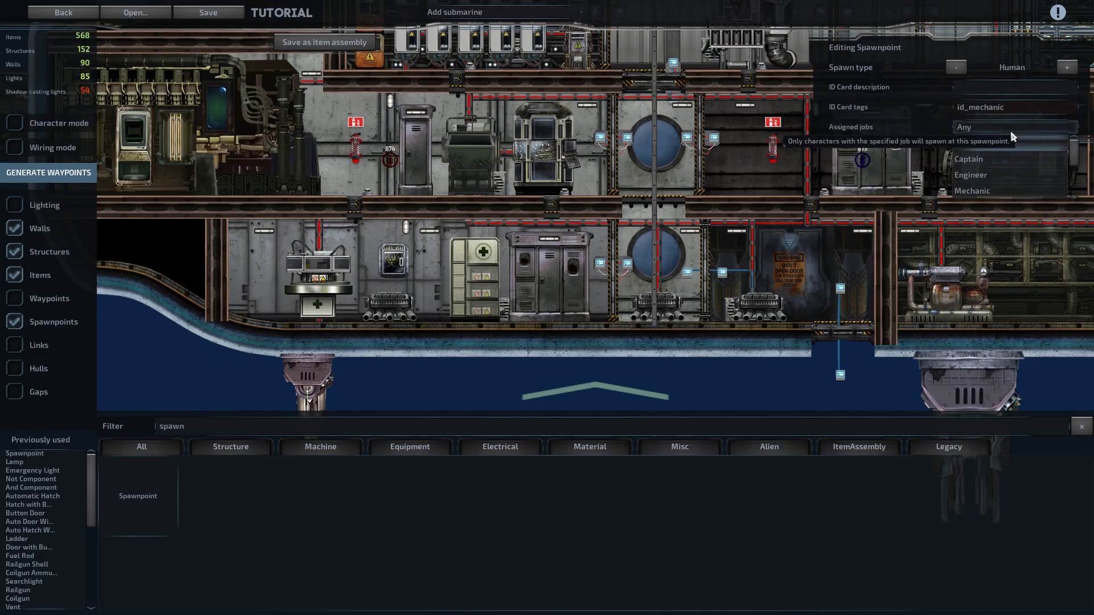
pyautogui.click(987, 193)
pyautogui.click(466, 394)
pyautogui.press('s')
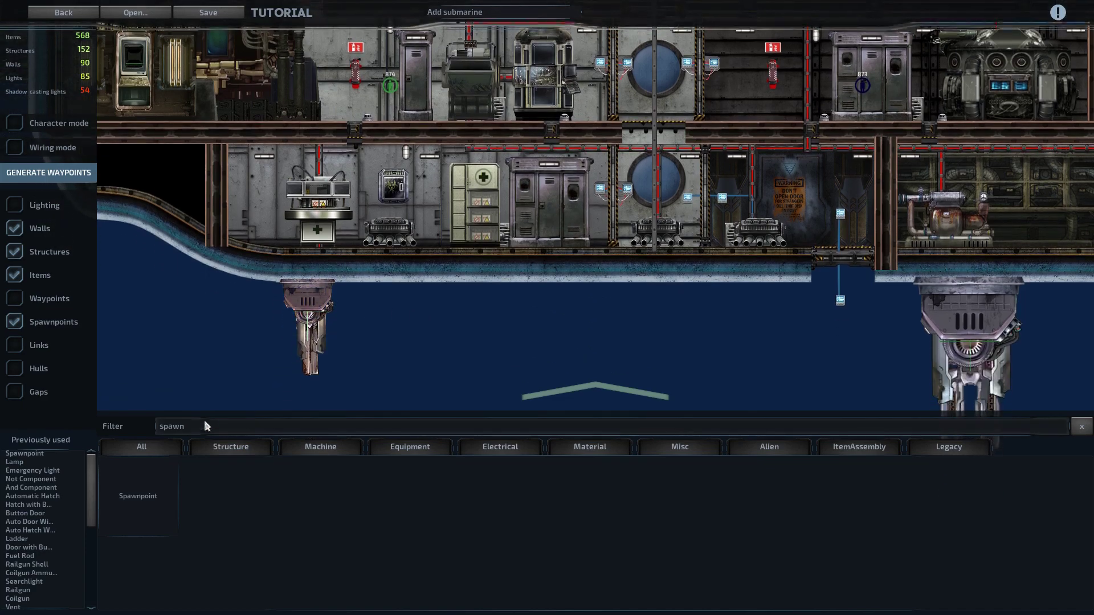
# Step: Place a spawnpoint beside the medical cabinet on the lower deck, assigned to Medical Doctor with ID card tag id_medical
pyautogui.click(142, 493)
pyautogui.click(436, 176)
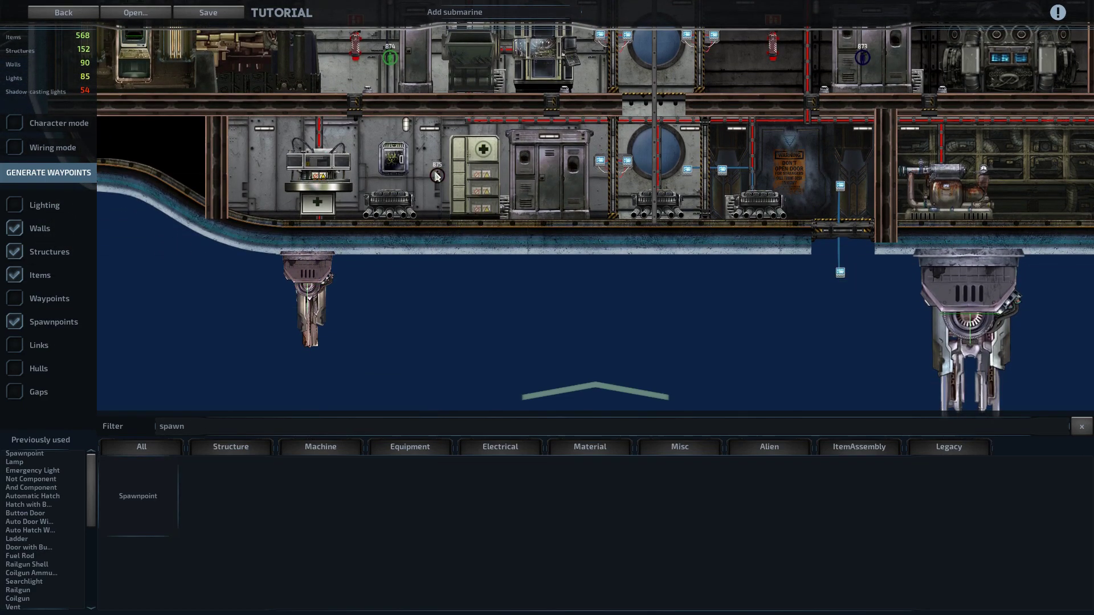
pyautogui.click(437, 176)
pyautogui.click(1003, 127)
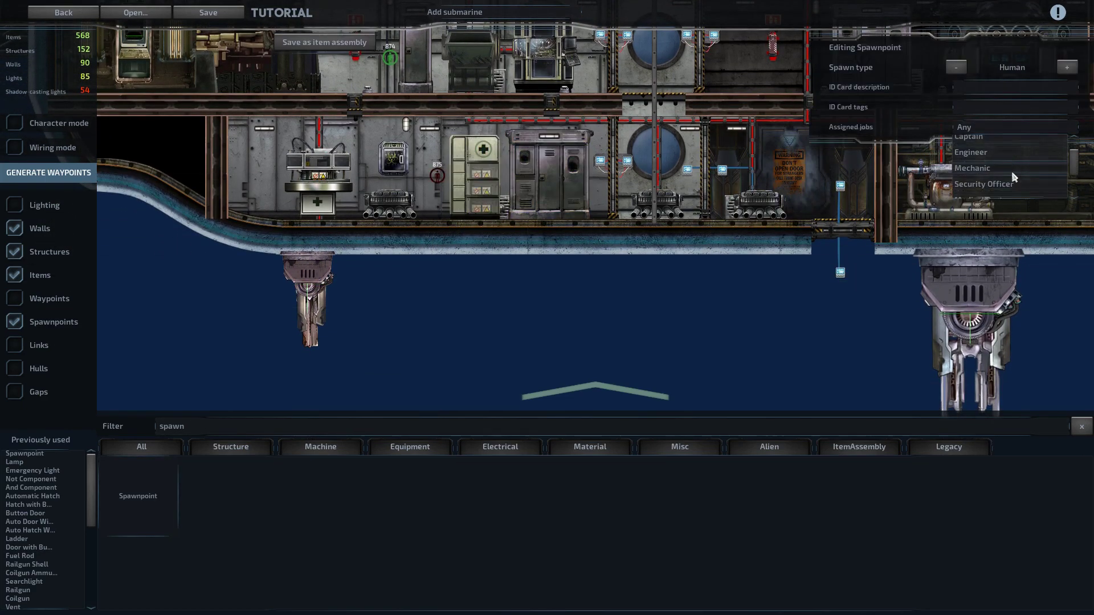
pyautogui.scroll(-2, 1011, 175)
pyautogui.click(999, 178)
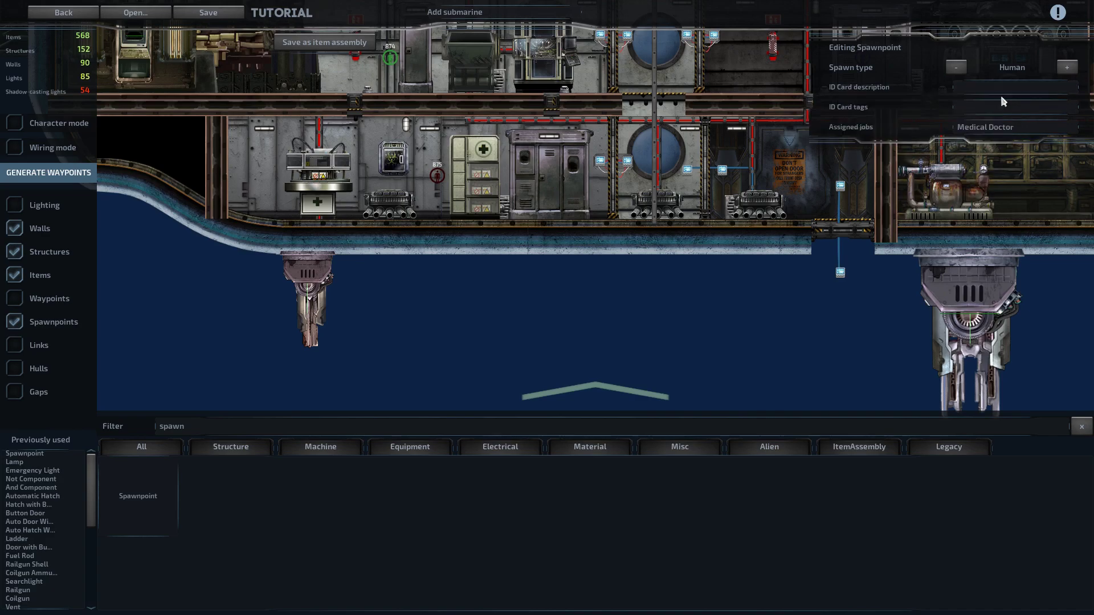
pyautogui.click(999, 107)
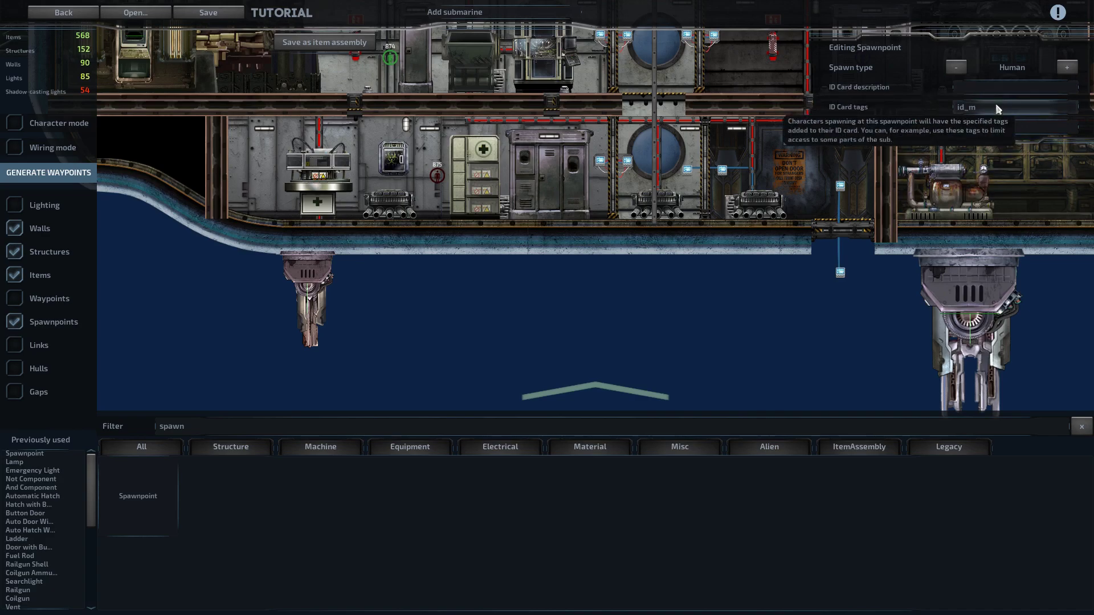
pyautogui.write('id_medical')
pyautogui.click(607, 319)
# Step: Place a spawnpoint at the forward cabinet on the upper deck and move the cargo spawnpoint up between the two cabinets
pyautogui.press('w')
pyautogui.press('d')
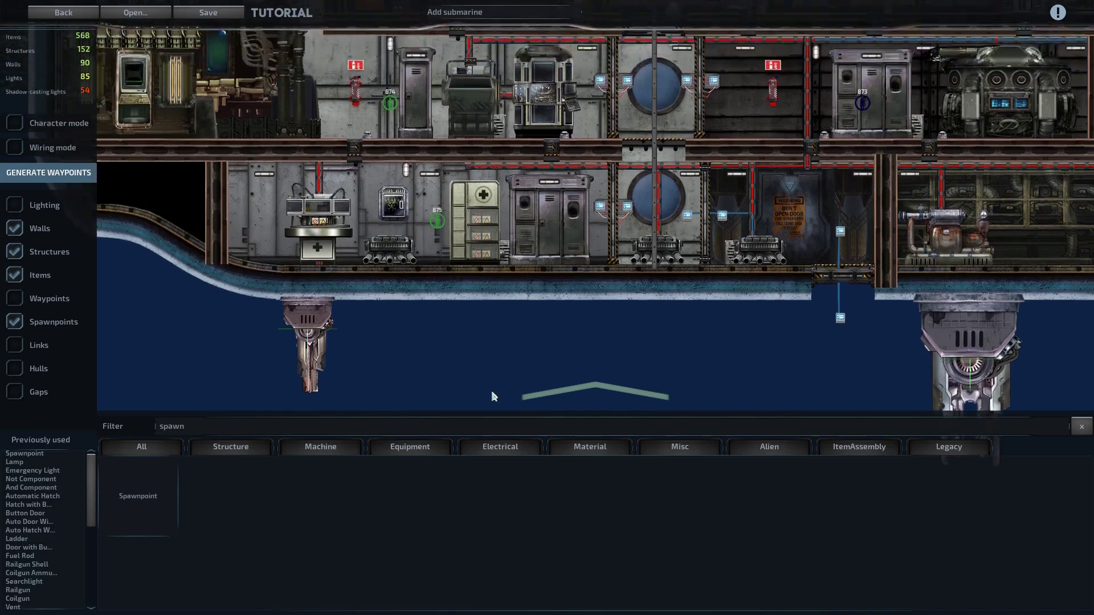
pyautogui.click(163, 503)
pyautogui.press('w')
pyautogui.press('d')
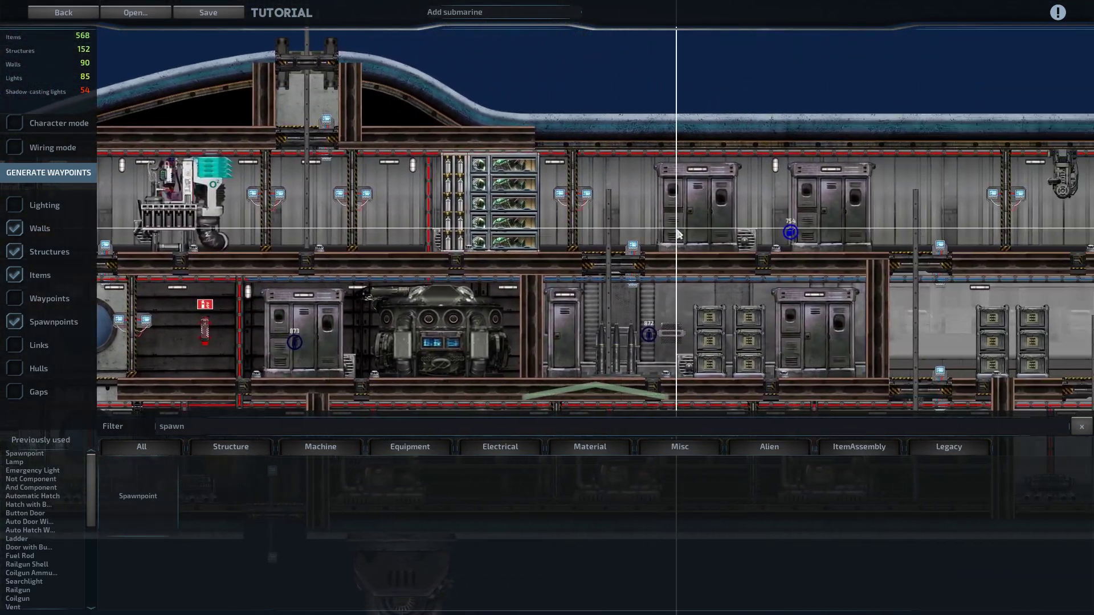
pyautogui.press('d')
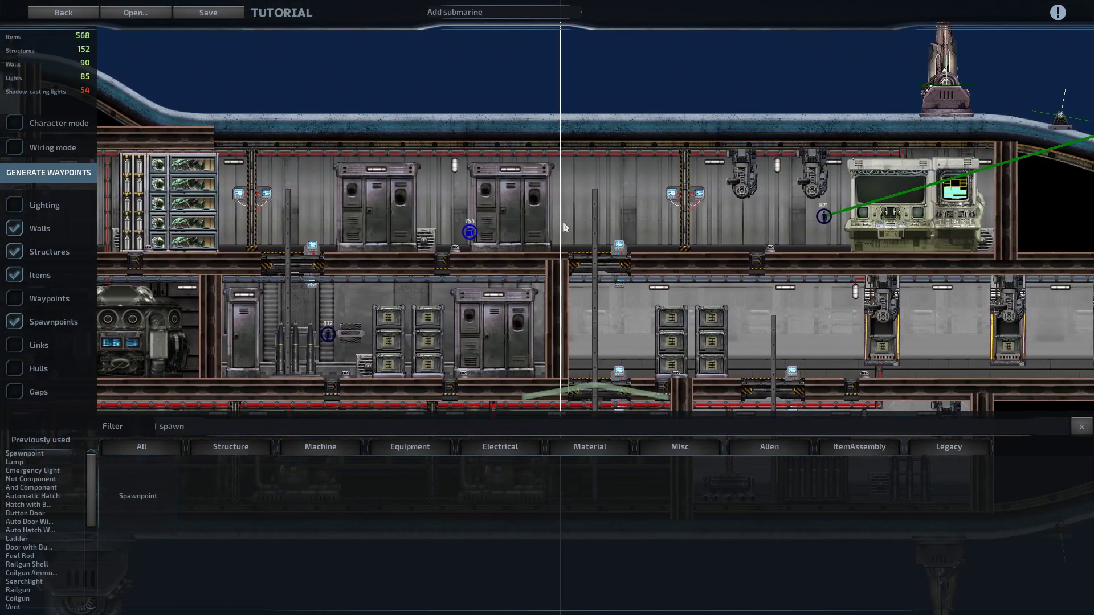
pyautogui.click(533, 225)
pyautogui.click(535, 224)
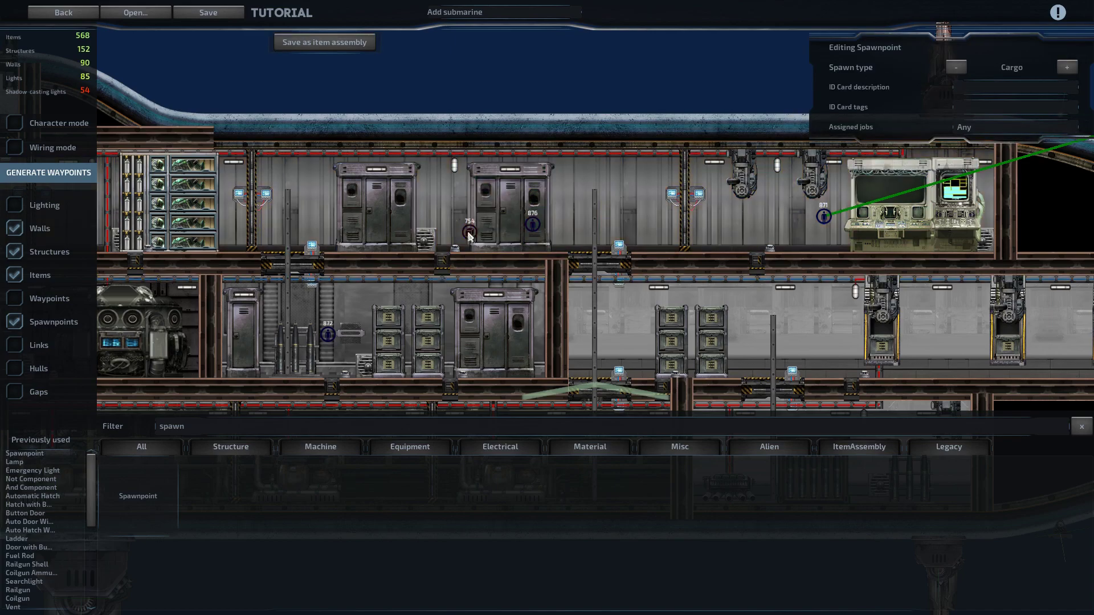
pyautogui.moveTo(433, 203); pyautogui.dragTo(437, 201)
# Step: Assign the new upper-deck spawnpoint to Assistant with ID card tag id_assistant
pyautogui.click(533, 225)
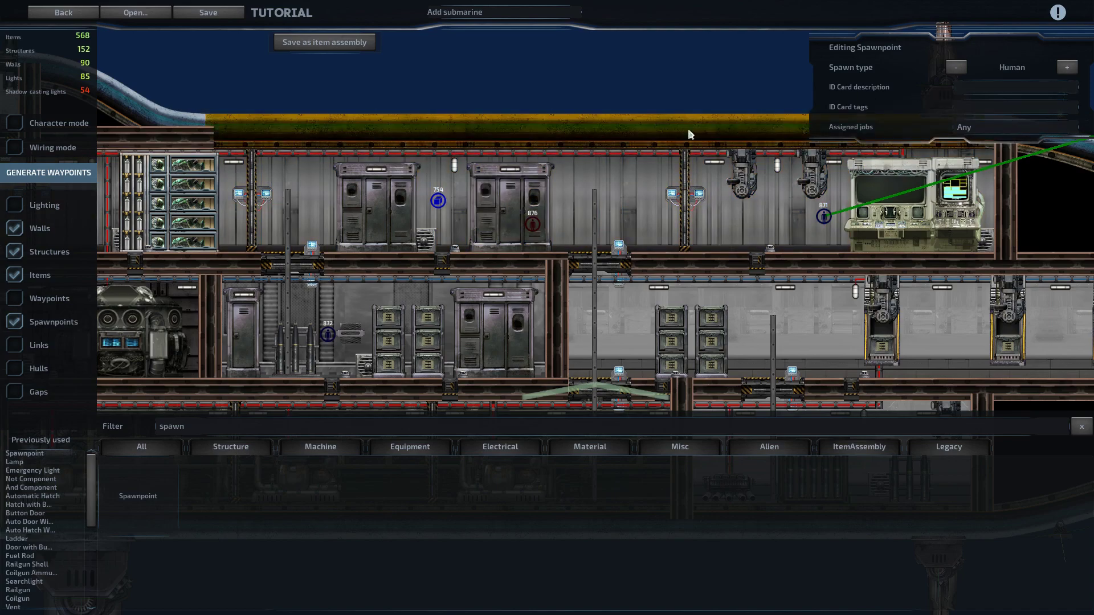
pyautogui.click(1001, 126)
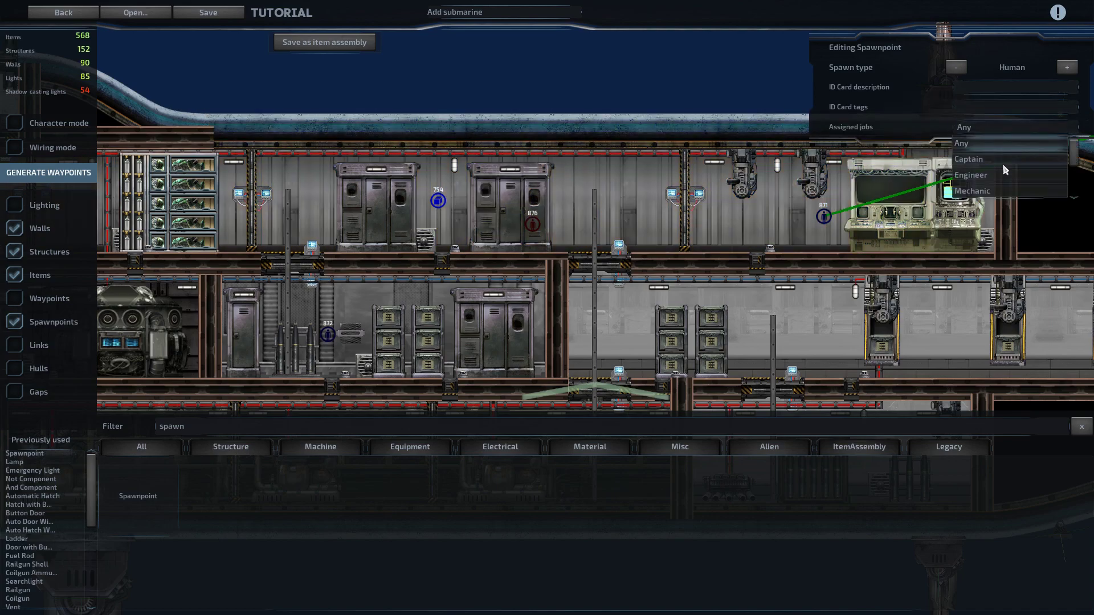
pyautogui.click(993, 176)
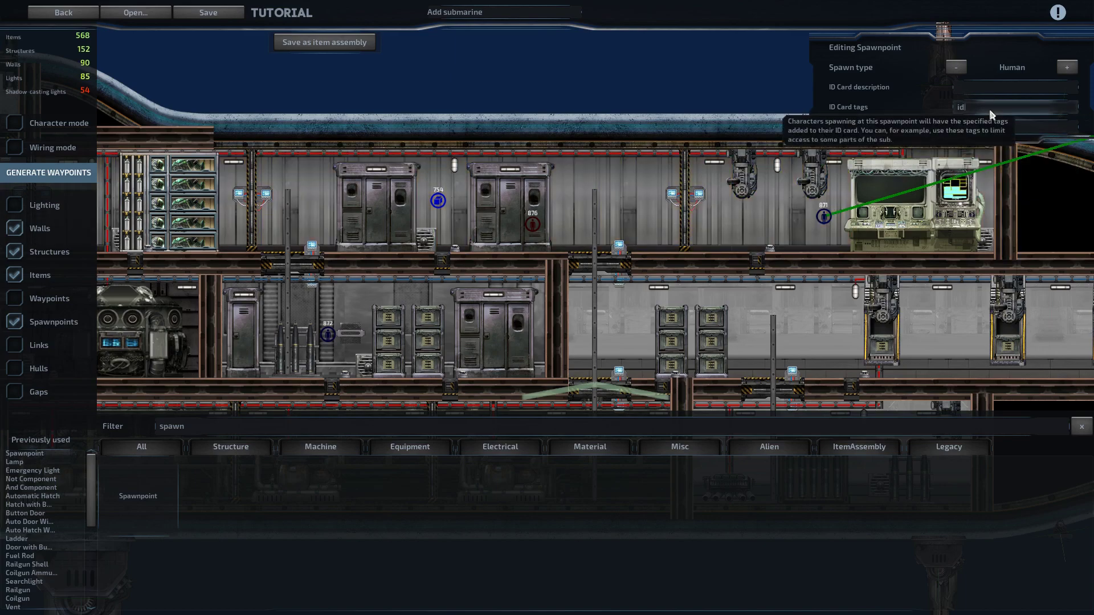
pyautogui.click(989, 108)
pyautogui.write('id_assistant')
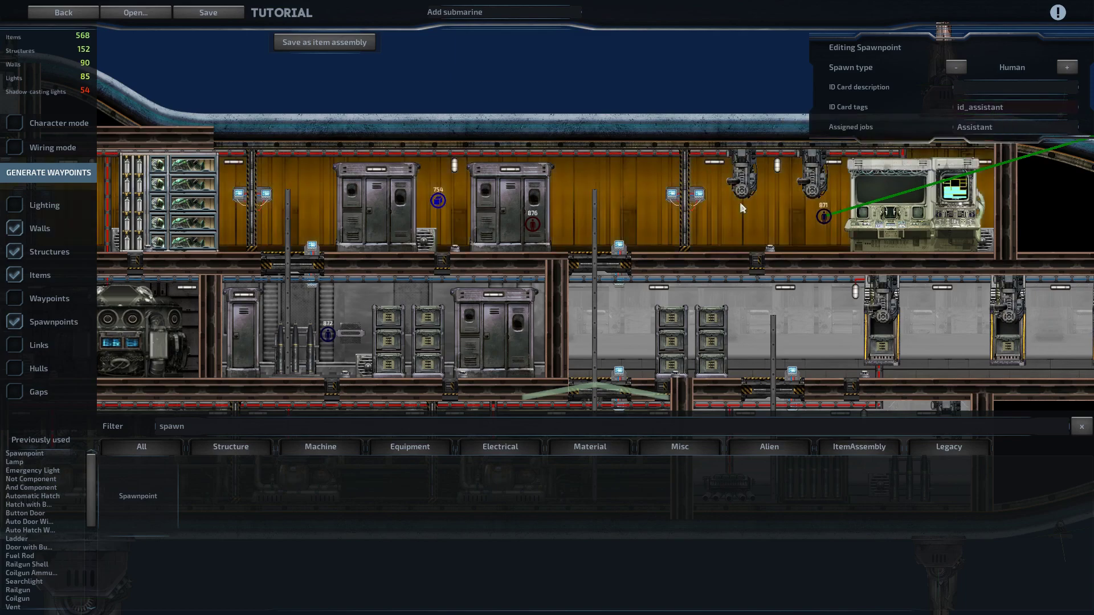
pyautogui.click(598, 118)
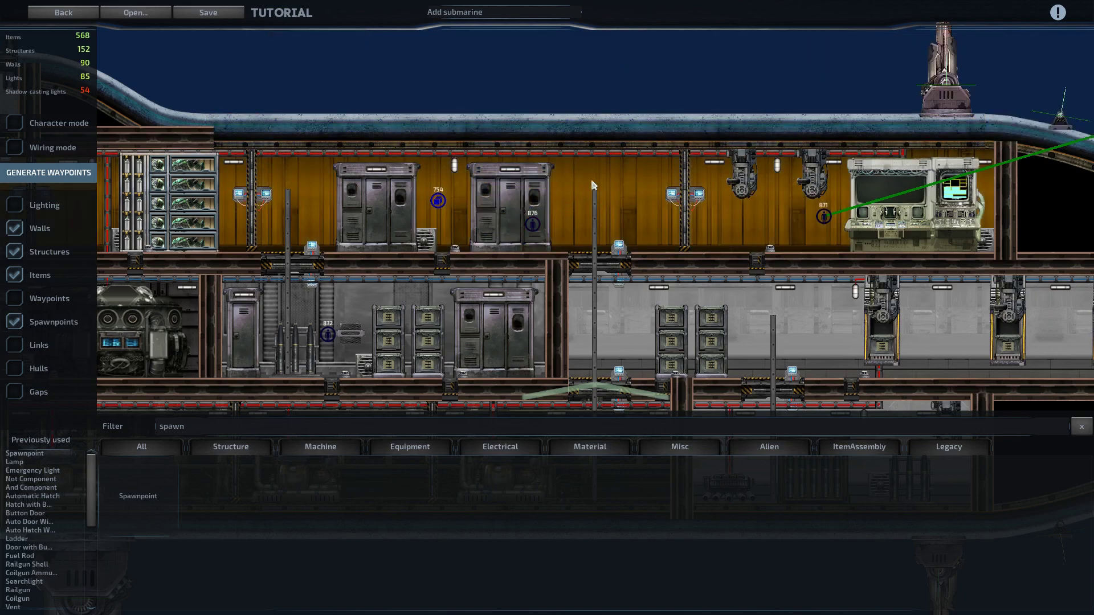
# Step: Hide the spawnpoints with the whole submarine in view
pyautogui.scroll(-2, 599, 170)
pyautogui.press('s')
pyautogui.press('a')
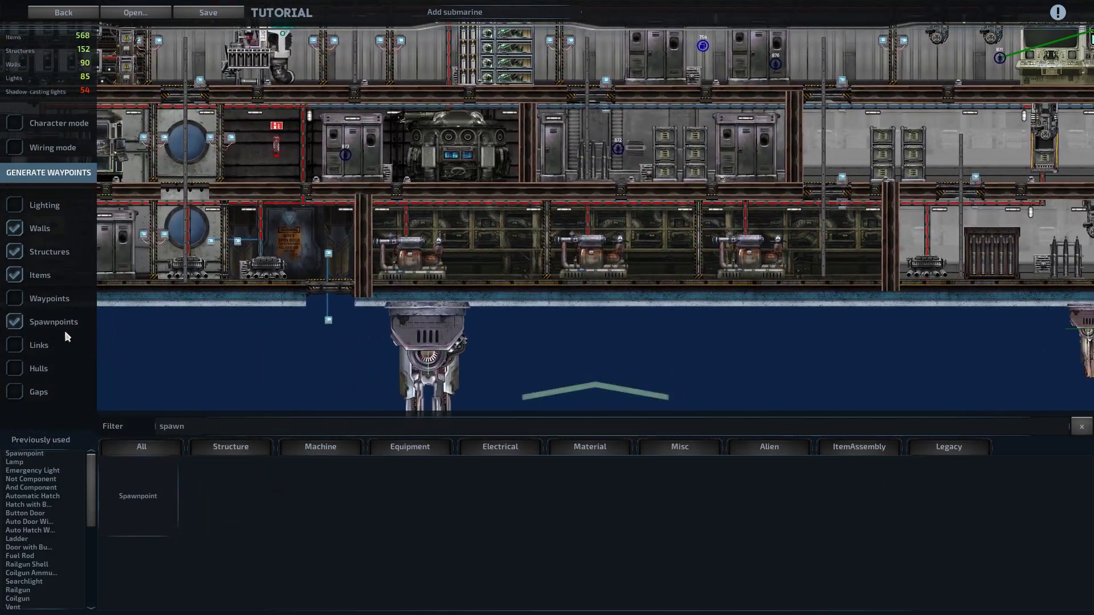
pyautogui.press('w')
pyautogui.scroll(-2, 319, 351)
pyautogui.press('s')
pyautogui.press('a')
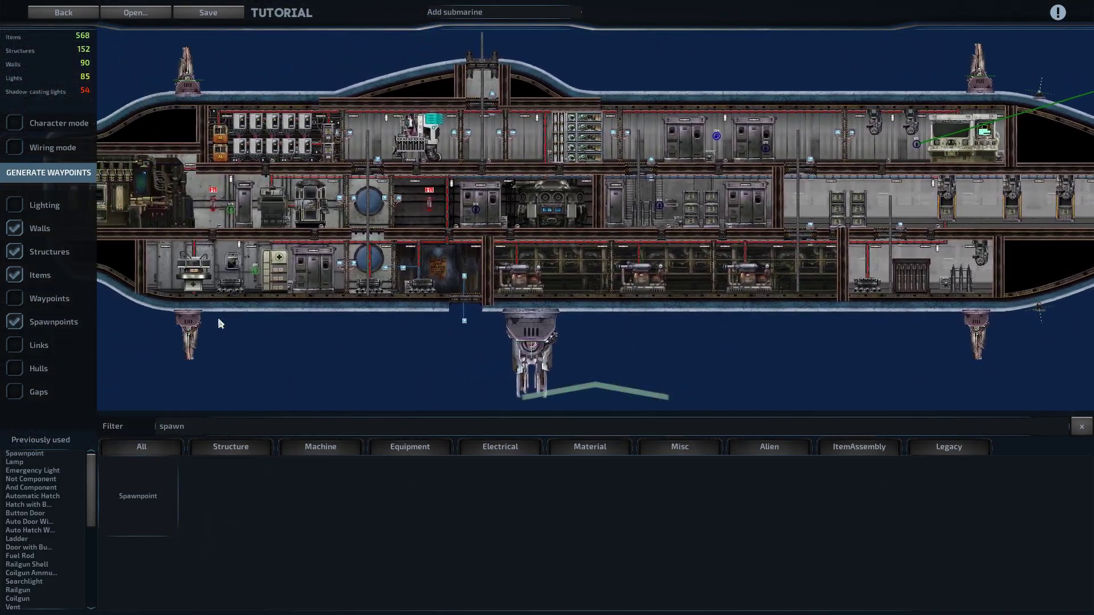
pyautogui.scroll(-1, 217, 323)
pyautogui.click(15, 322)
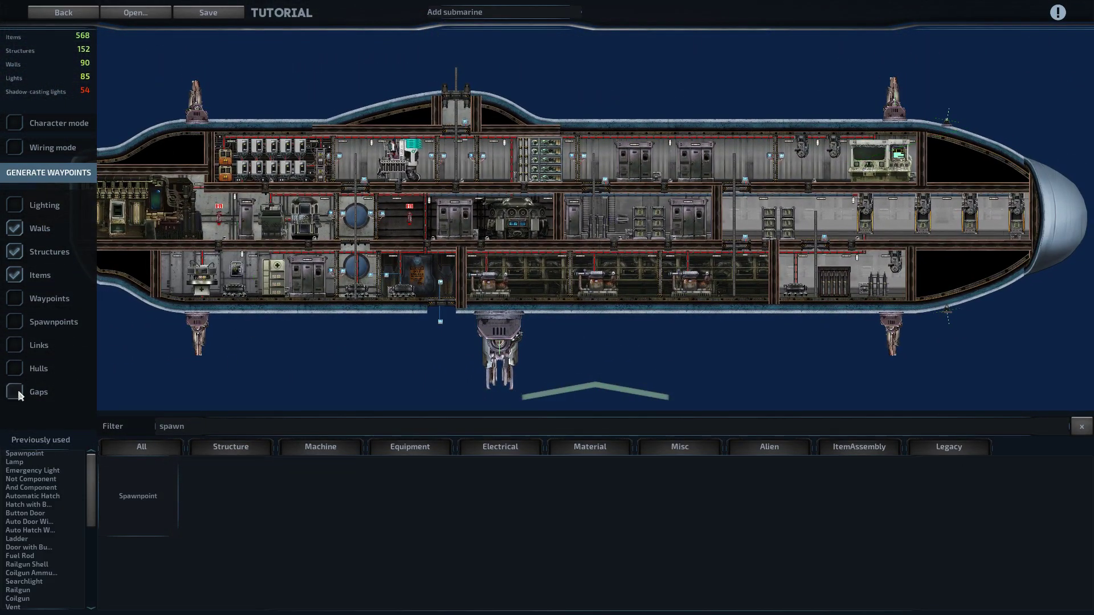
# Step: Inspect the submarine's hulls, gaps, links and lighting by showing and hiding each overlay in turn
pyautogui.click(16, 370)
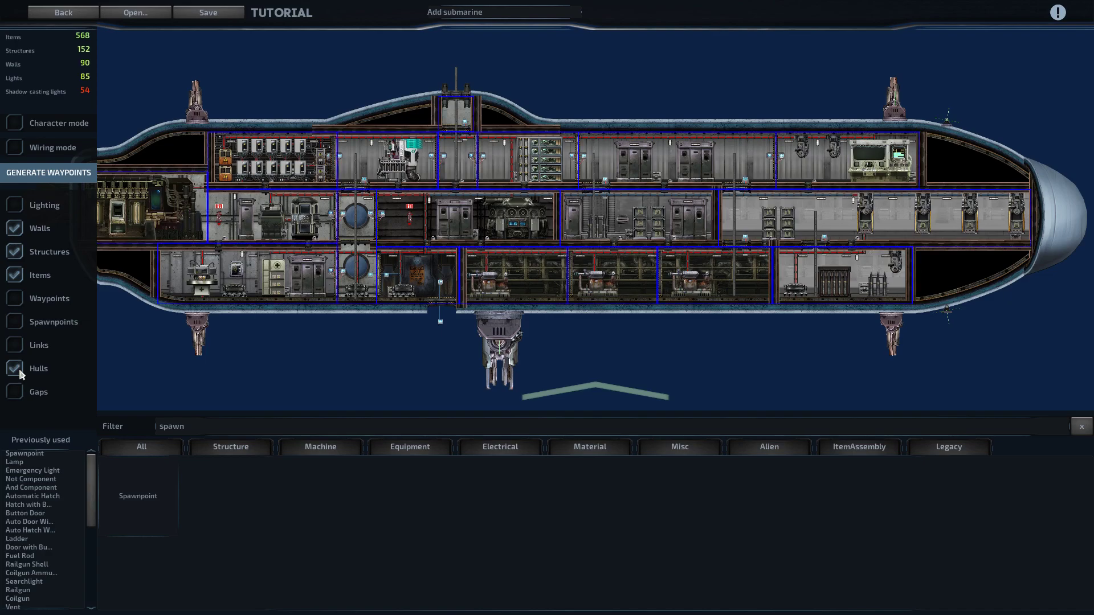
pyautogui.click(15, 392)
pyautogui.click(15, 392)
pyautogui.click(15, 369)
pyautogui.click(14, 345)
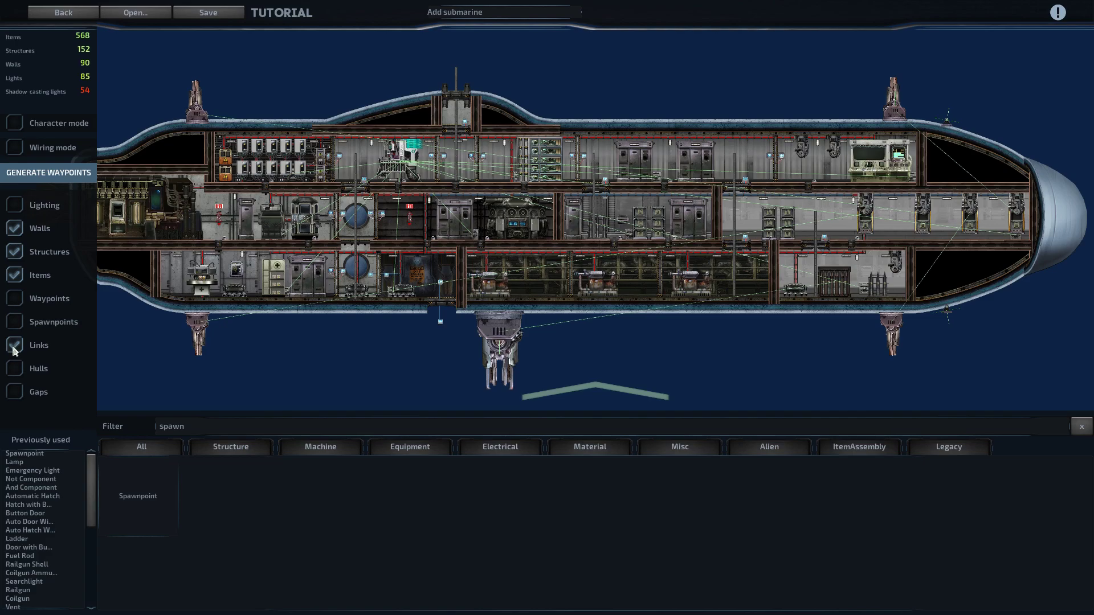
pyautogui.click(15, 348)
pyautogui.click(23, 207)
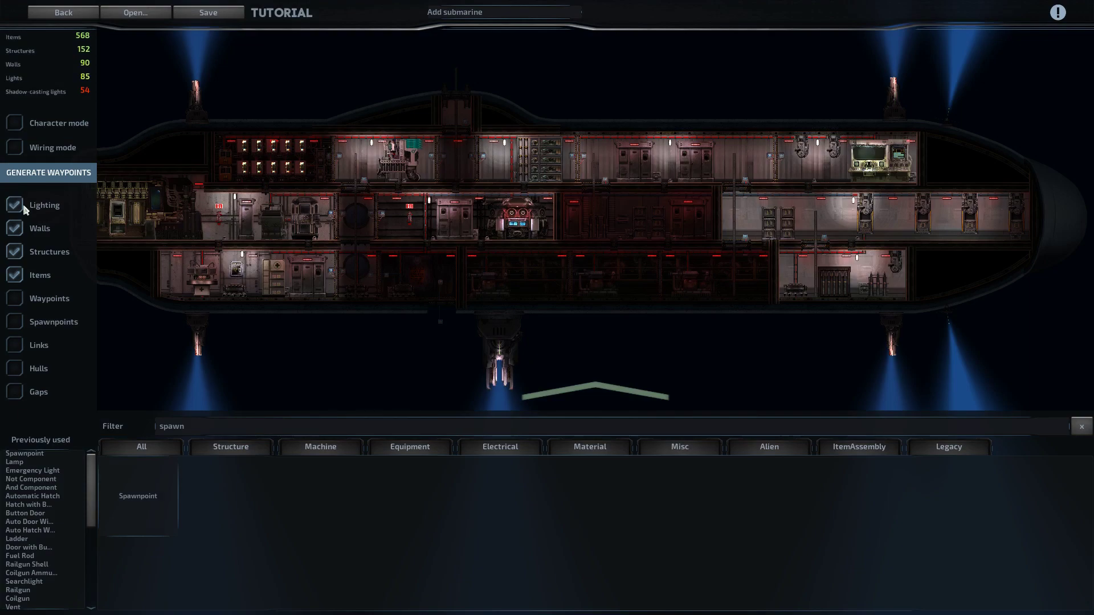
pyautogui.click(22, 209)
# Step: Search the items for light and place a Light Component on the hull at each side of the top docking hatch
pyautogui.click(300, 427)
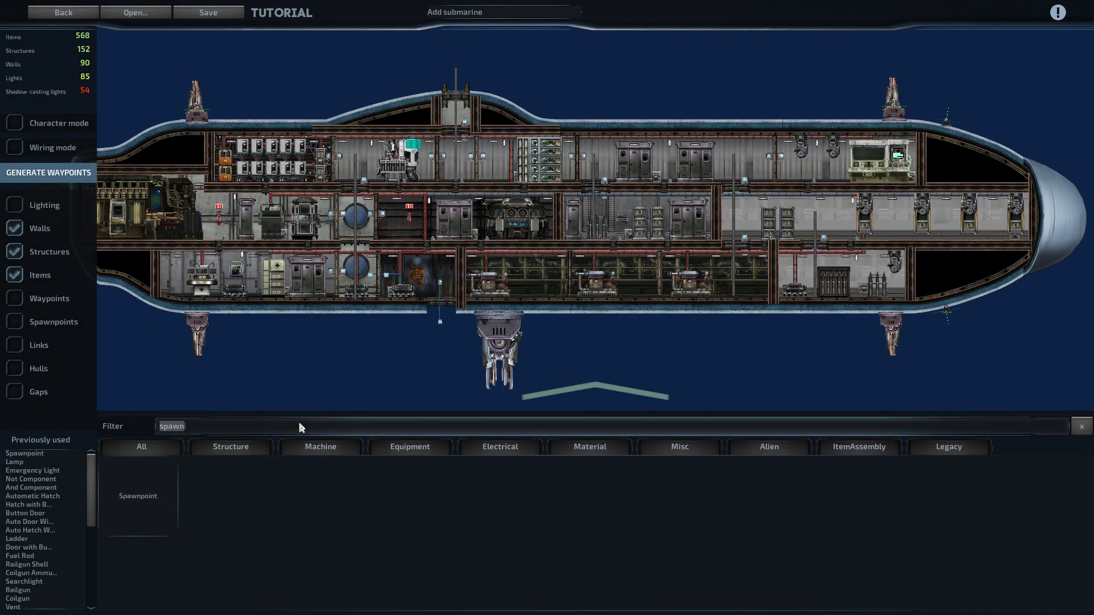
pyautogui.write('light')
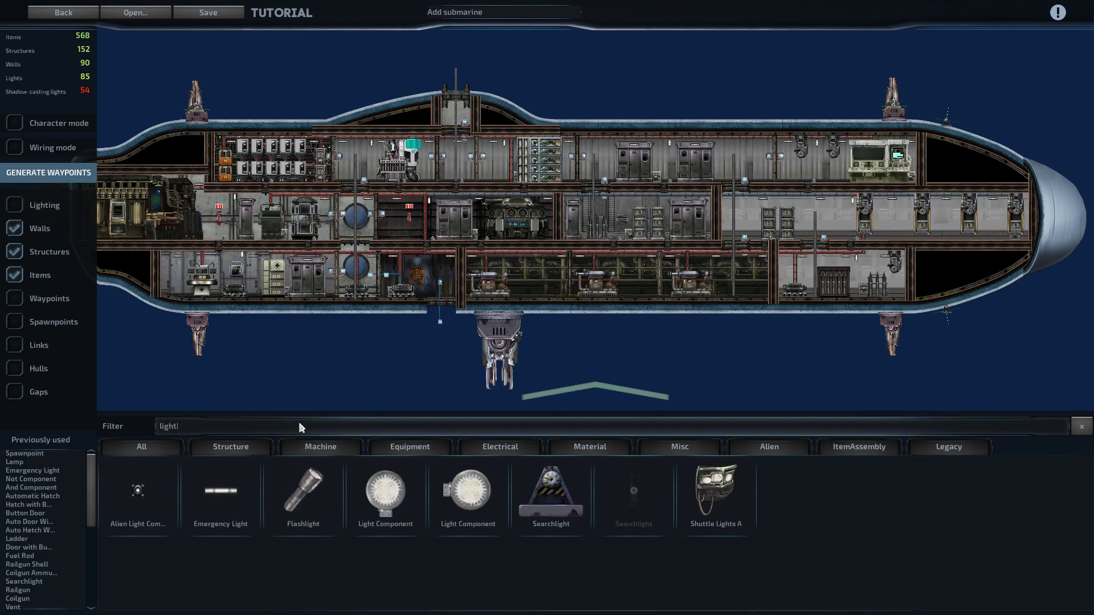
pyautogui.click(393, 473)
pyautogui.press('w')
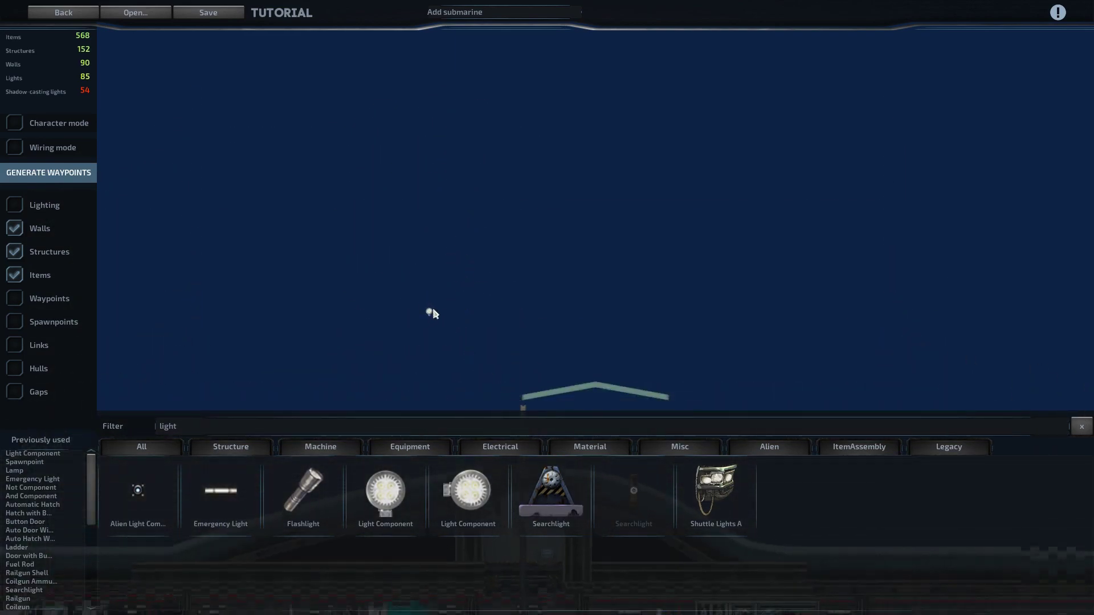
pyautogui.press('s')
pyautogui.press('d')
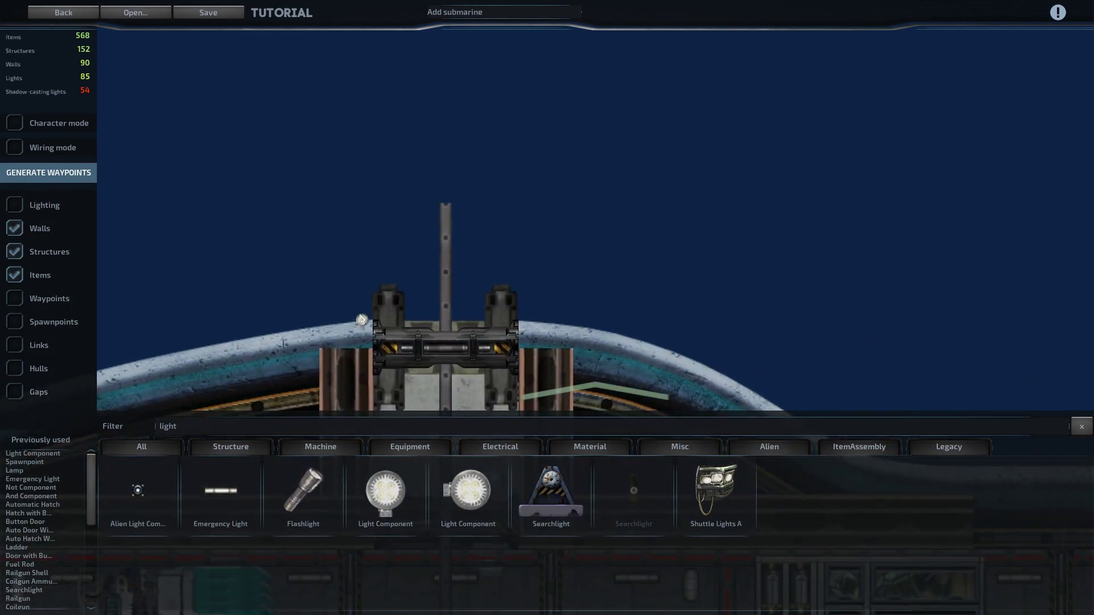
pyautogui.click(526, 318)
pyautogui.click(527, 318)
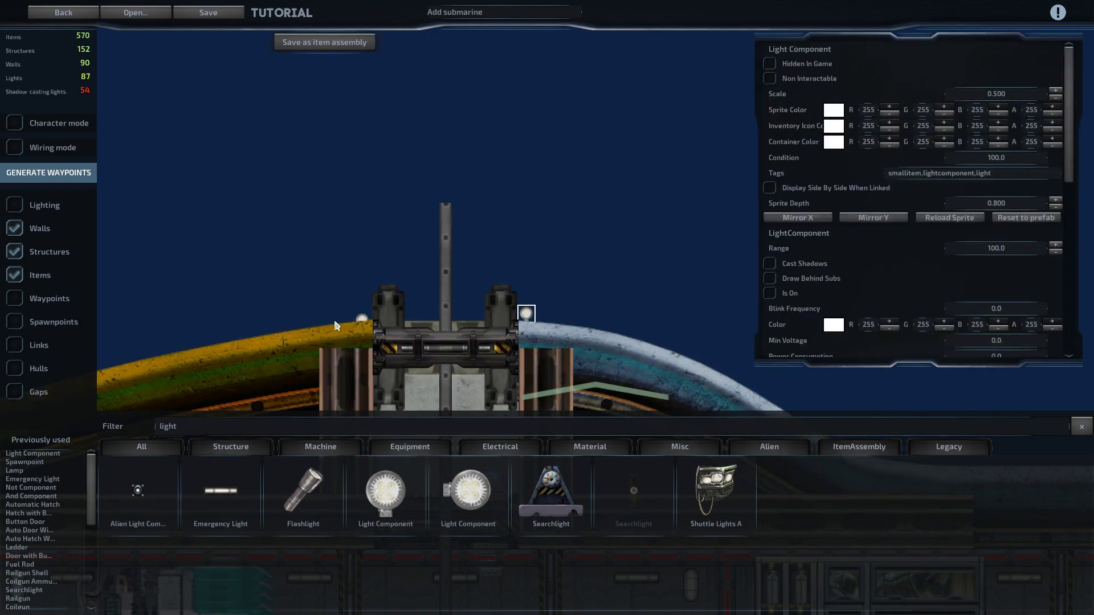
# Step: Set the emitted colour of the aft hatch light to red (255, 0, 0) and the forward one to green (0, 255, 0)
pyautogui.click(362, 322)
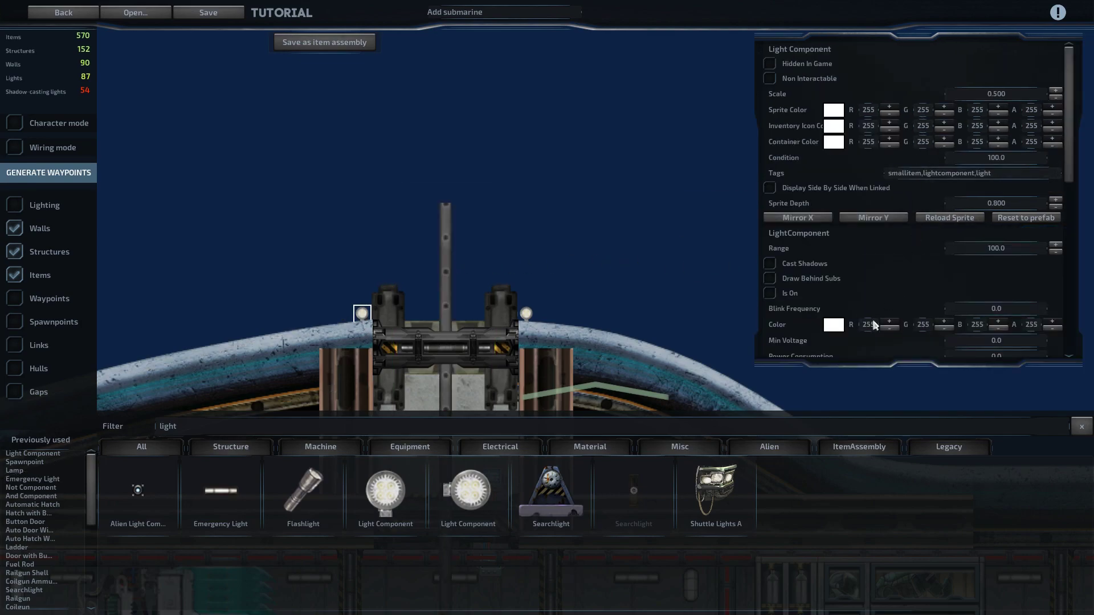
pyautogui.write('00')
pyautogui.click(571, 316)
pyautogui.click(528, 317)
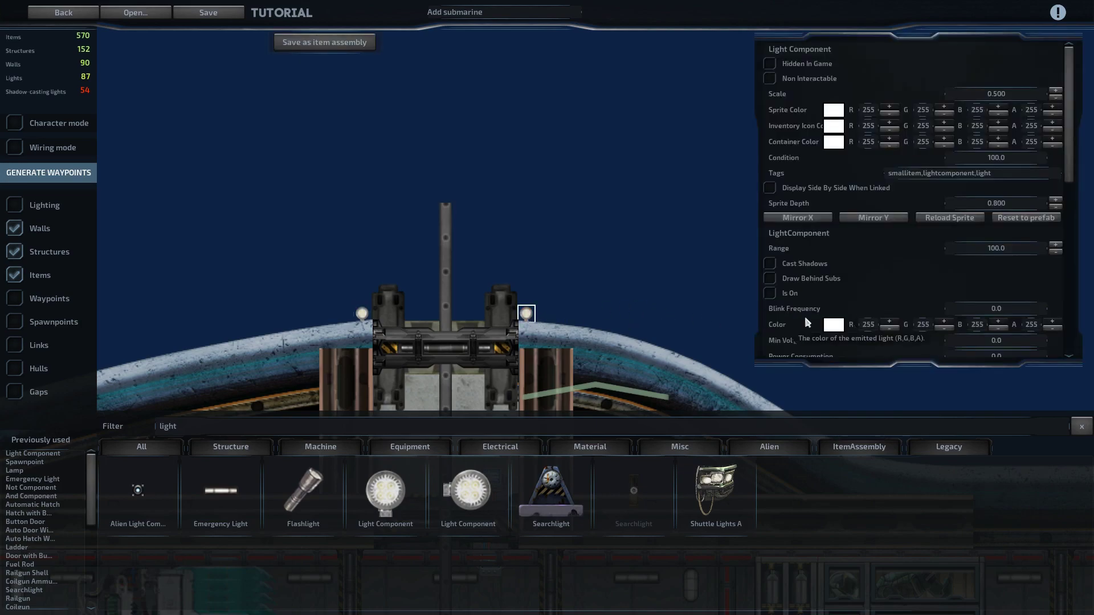
pyautogui.click(866, 327)
pyautogui.write('0')
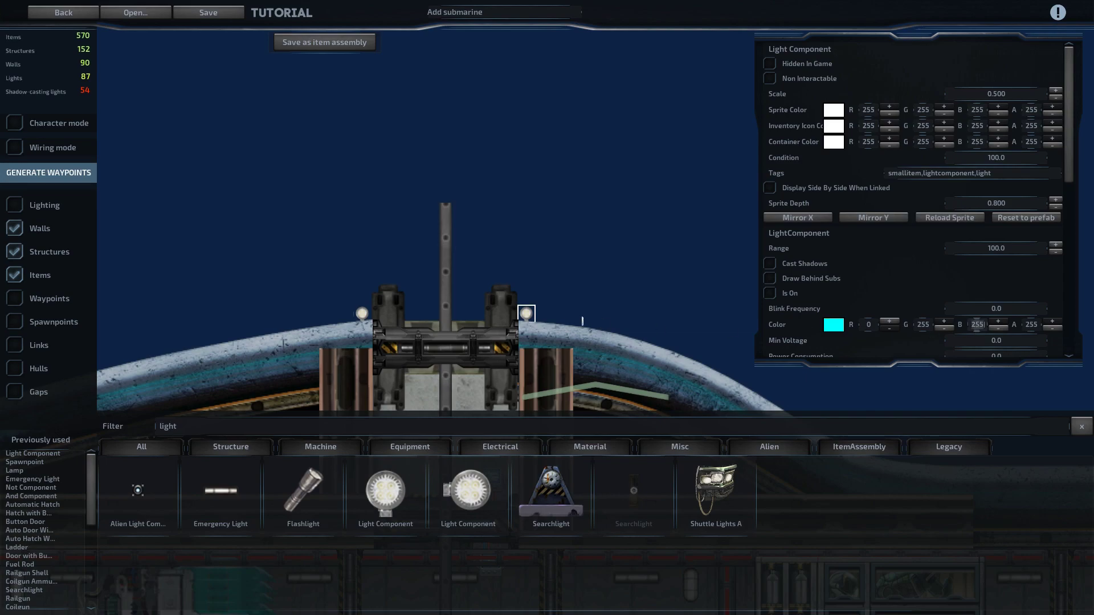
pyautogui.write('0')
pyautogui.click(587, 269)
# Step: Duplicate both hatch lights and position the copies at the two edges of the bottom hatch opening
pyautogui.scroll(-2, 587, 244)
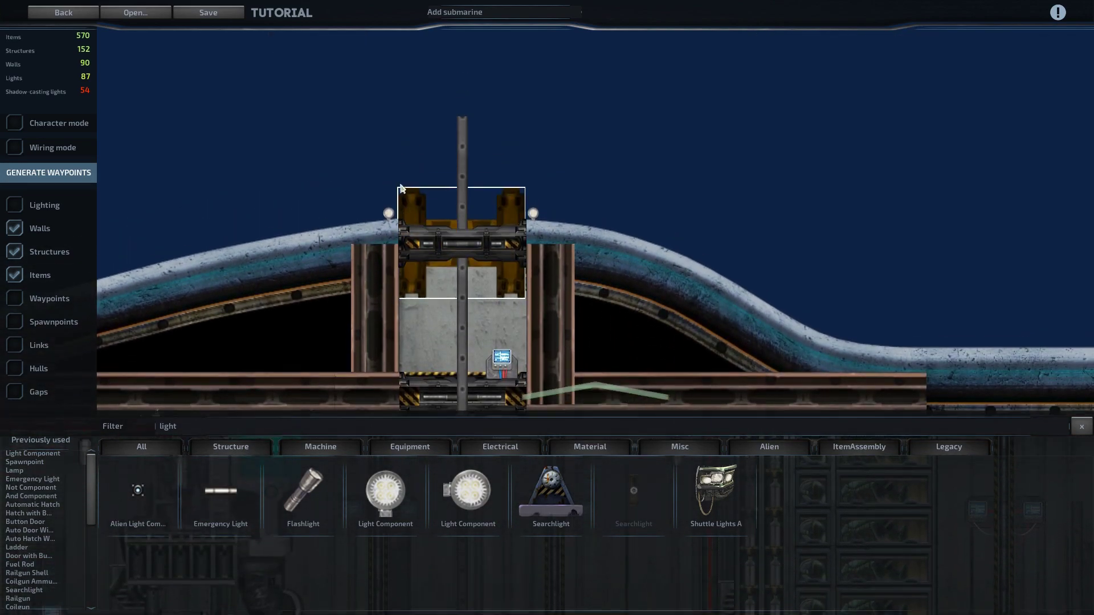
pyautogui.press('w')
pyautogui.click(389, 250)
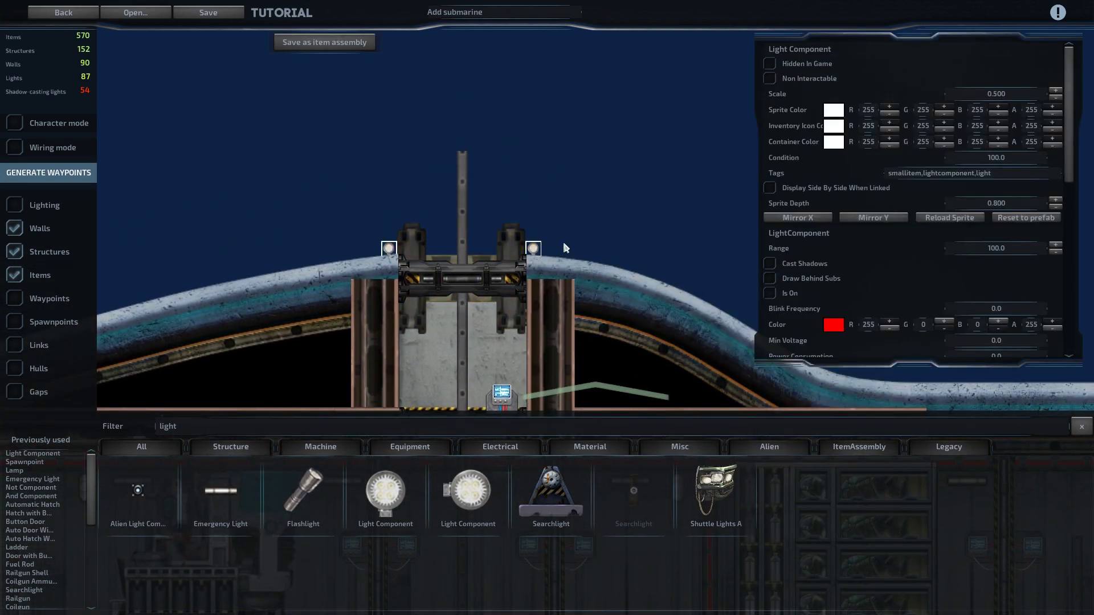
pyautogui.hotkey('ctrl', 'v')
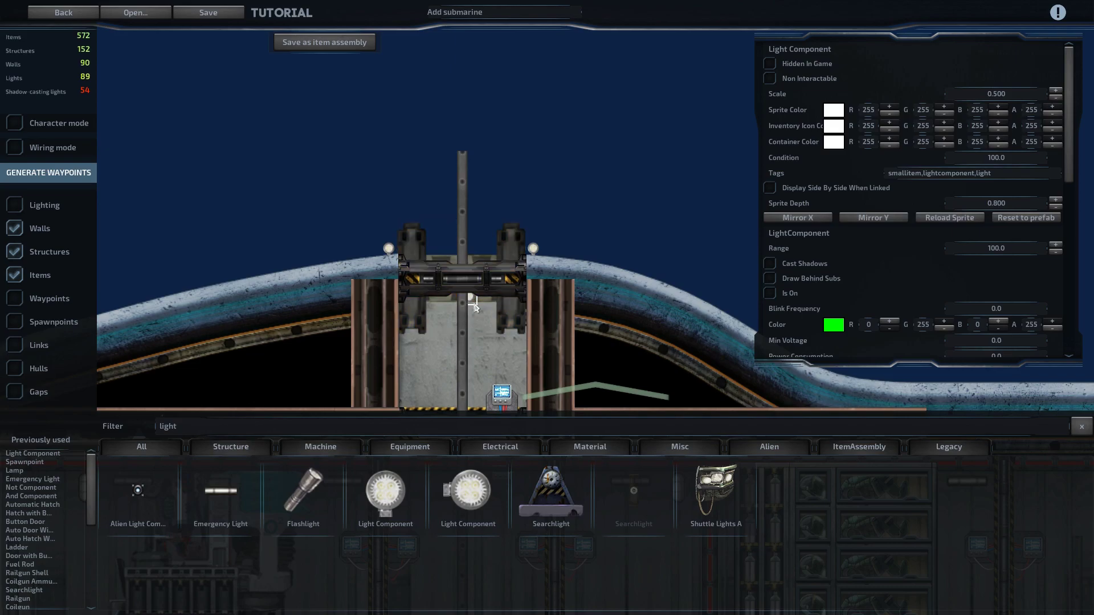
pyautogui.press('s')
pyautogui.moveTo(474, 306)
pyautogui.mouseDown()
pyautogui.moveTo(472, 335)
pyautogui.moveTo(418, 319)
pyautogui.moveTo(397, 149)
pyautogui.mouseUp()
pyautogui.press('s')
pyautogui.press('a')
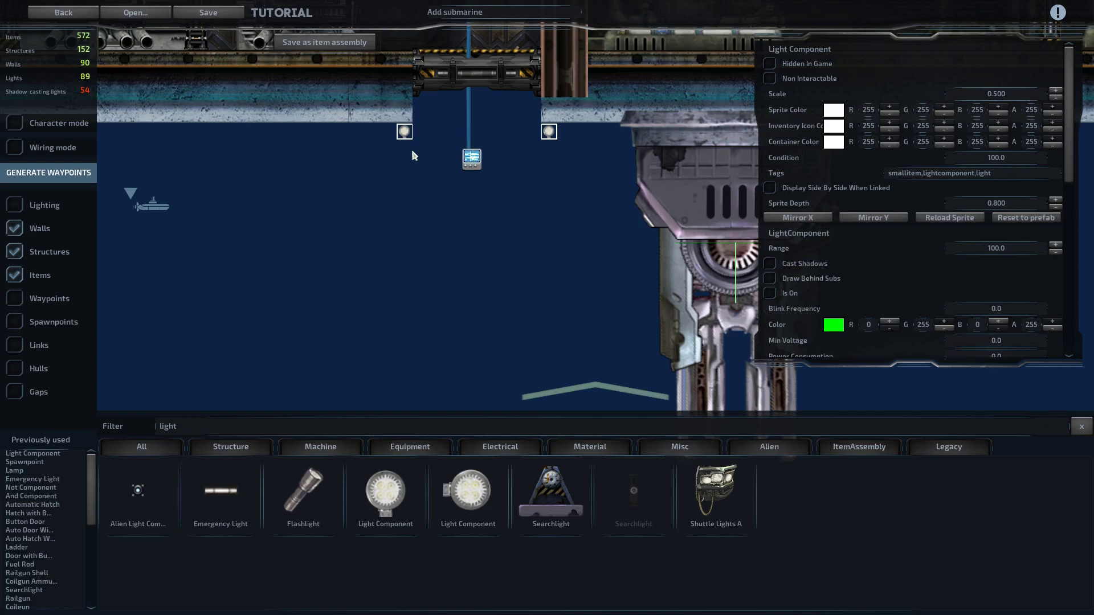
# Step: Mirror the copied lights vertically and nudge them up against the underside of the hull
pyautogui.hotkey('ctrl', 'm')
pyautogui.press('Up')
pyautogui.press('Up')
pyautogui.press('Up')
pyautogui.press('Up')
pyautogui.click(414, 165)
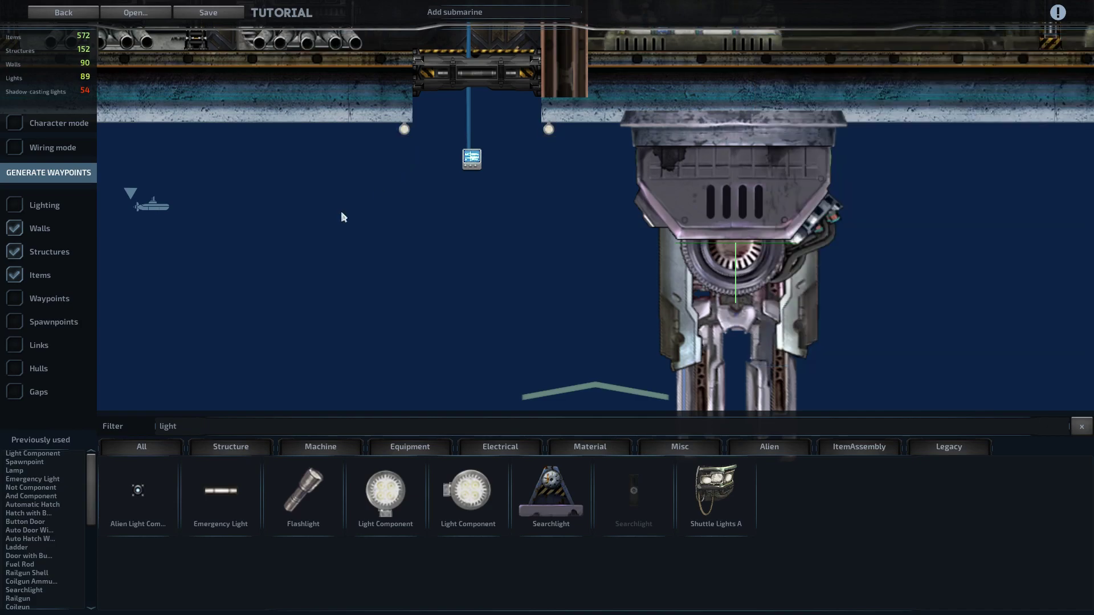
# Step: Preview the submarine with lighting enabled to check the red and green lights at both hatches, and disable lighting again
pyautogui.click(14, 205)
pyautogui.scroll(-5, 323, 268)
pyautogui.press('w')
pyautogui.press('a')
pyautogui.press('s')
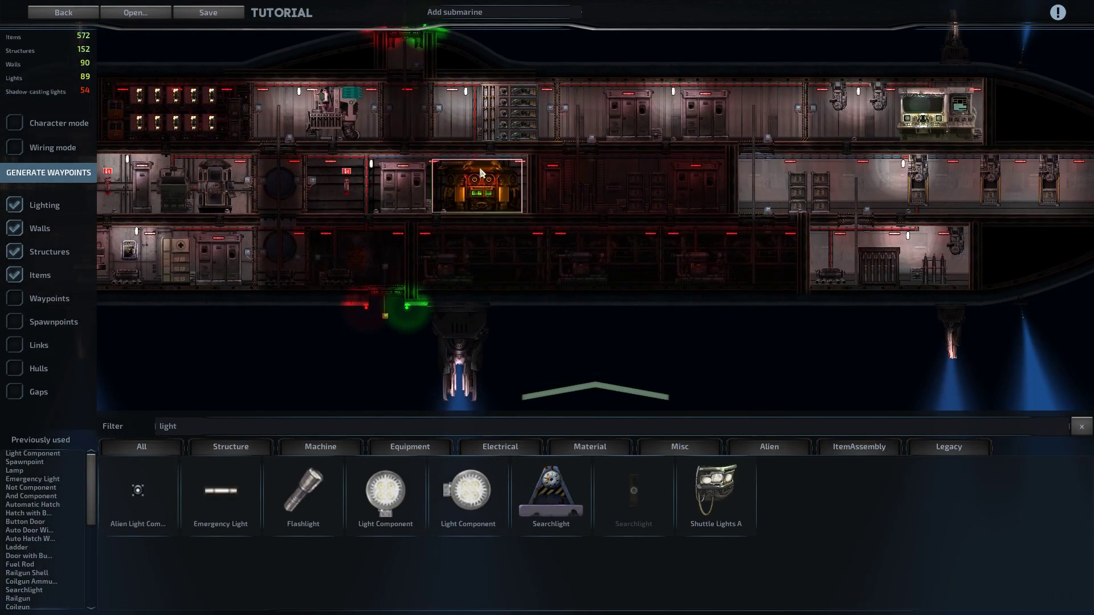
pyautogui.press('a')
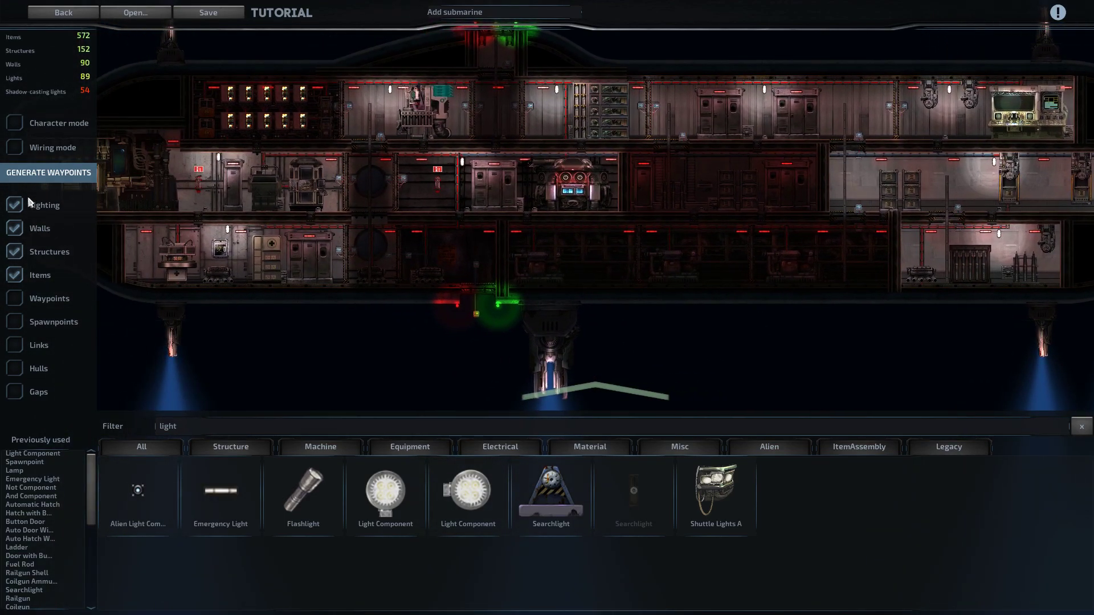
pyautogui.click(14, 205)
pyautogui.scroll(5, 407, 243)
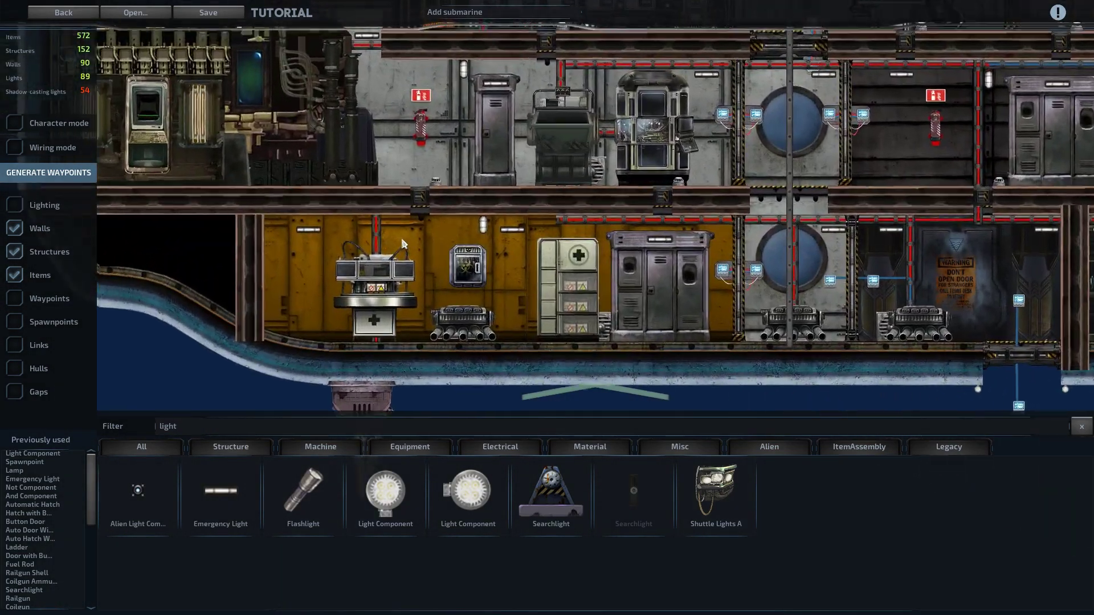
# Step: Set the lamp in the medical room to light colour 100, 120, 150 with alpha 115, with lighting enabled
pyautogui.press('d')
pyautogui.click(418, 227)
pyautogui.scroll(-2, 918, 273)
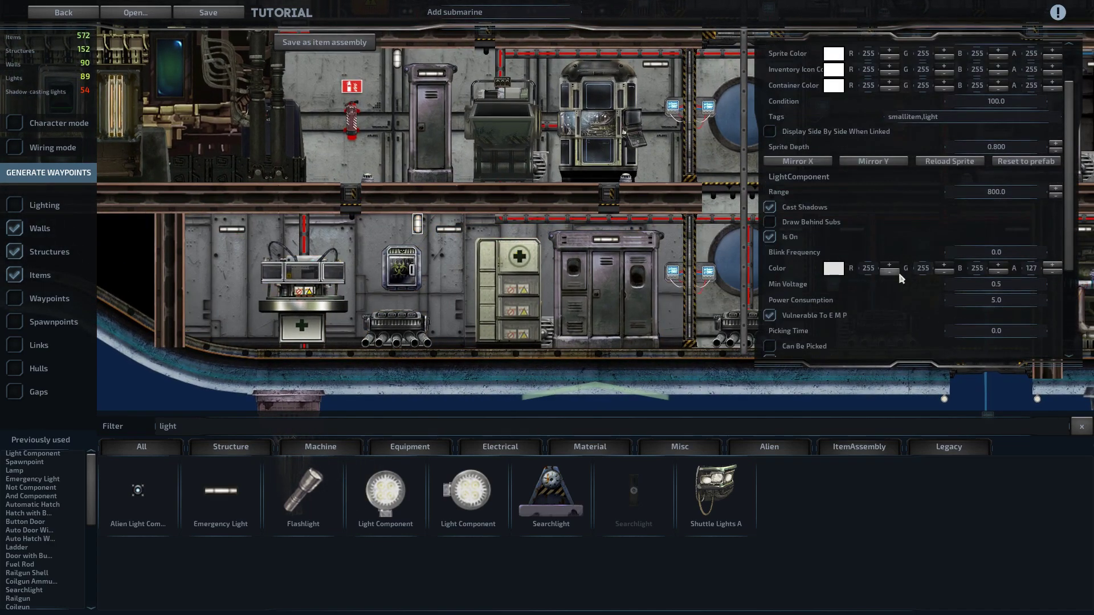
pyautogui.click(15, 205)
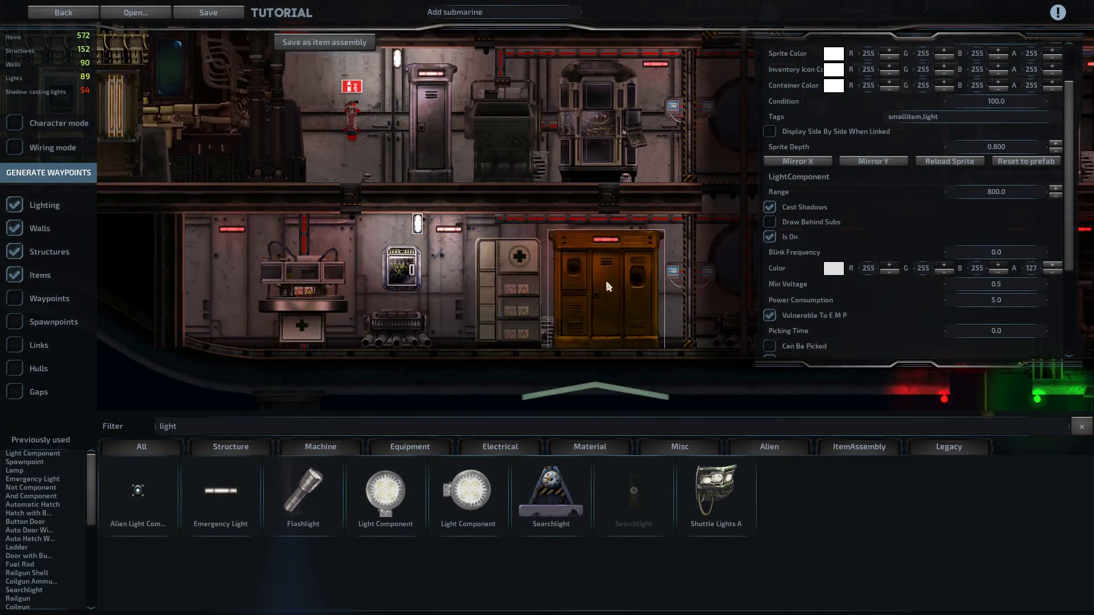
pyautogui.write('100')
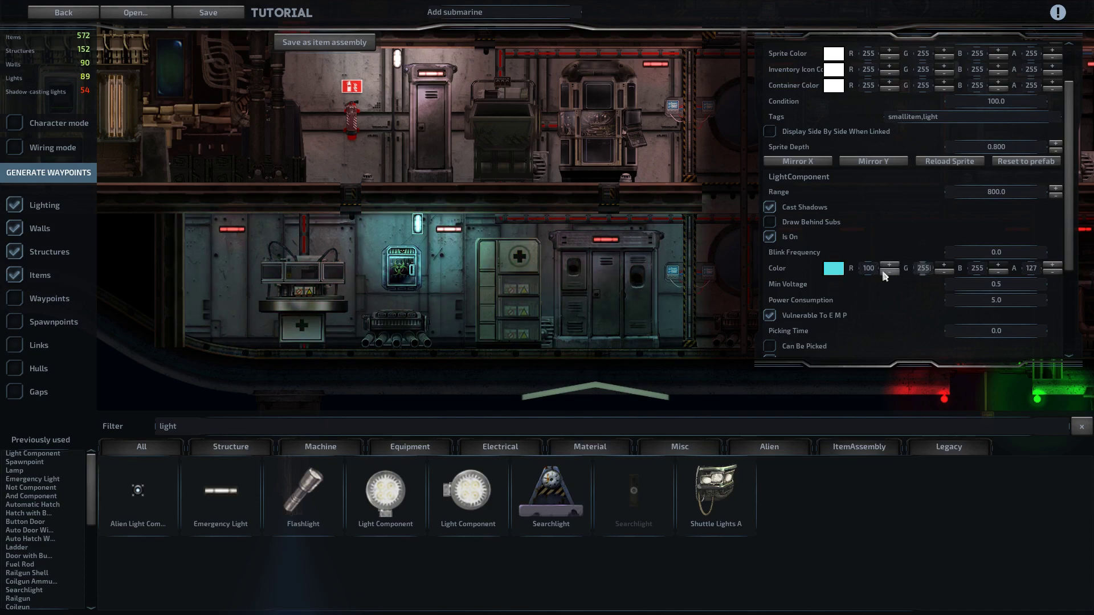
pyautogui.write('120')
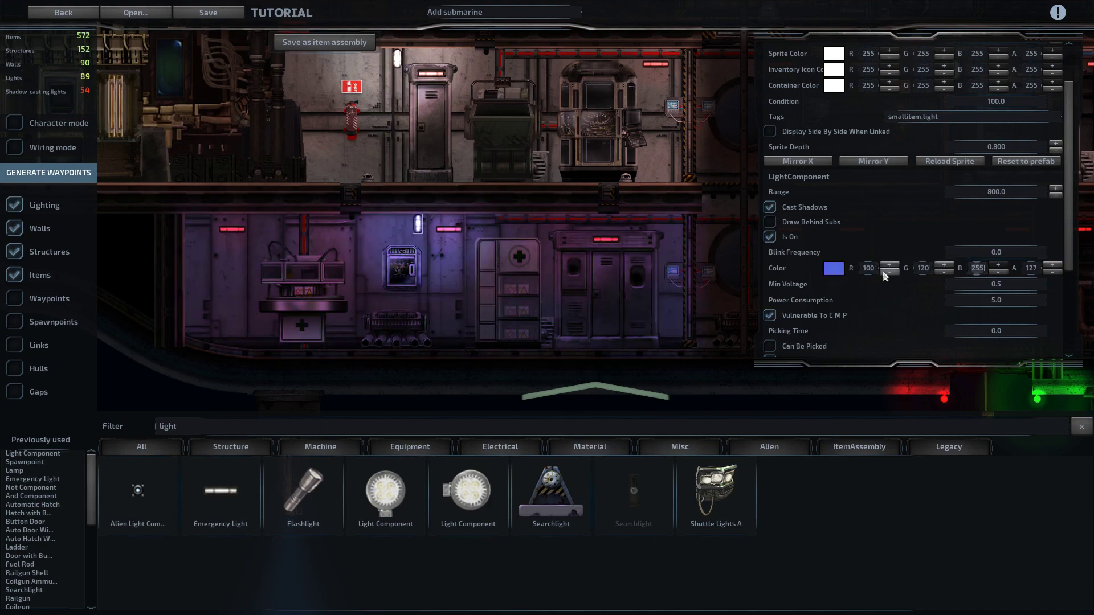
pyautogui.write('150')
pyautogui.write('115')
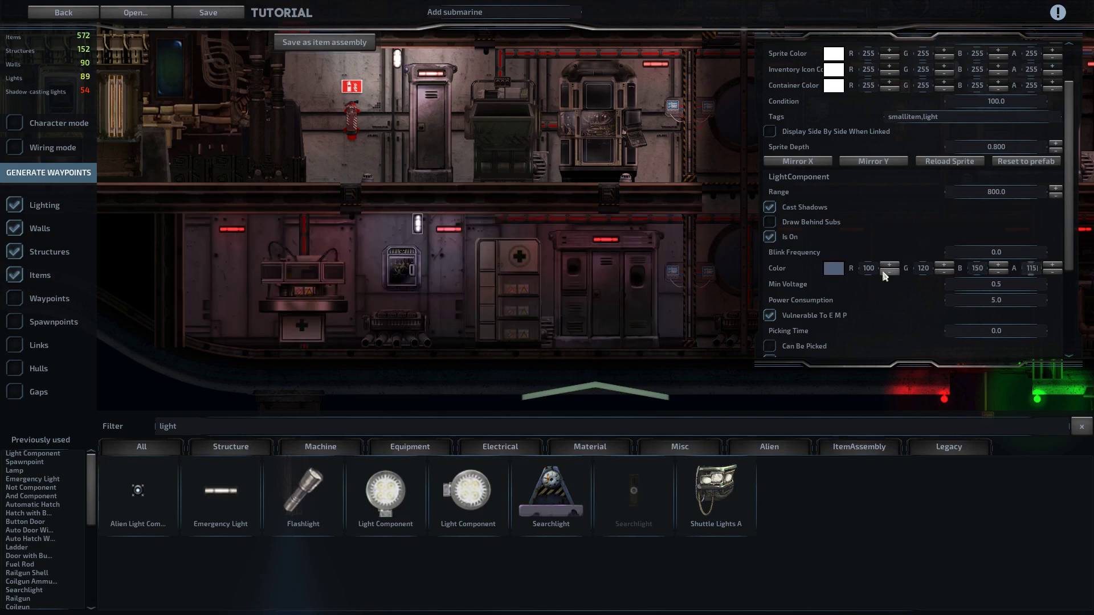
pyautogui.write('s')
pyautogui.click(489, 363)
pyautogui.press('w')
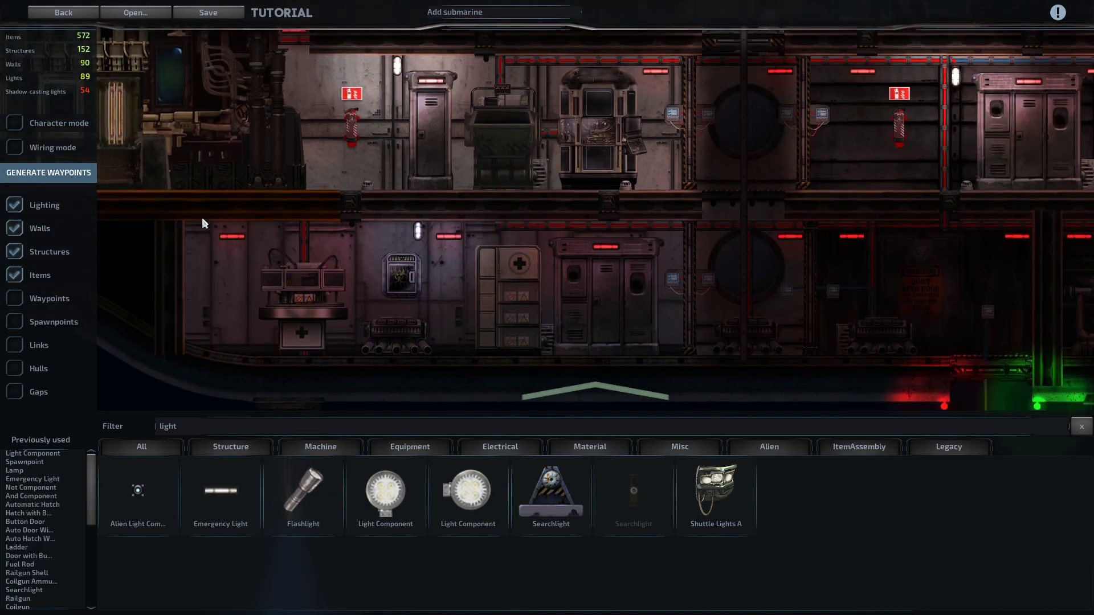
# Step: Change the medical room lamp's light colour to red 120, green 120 and blue 100
pyautogui.click(424, 233)
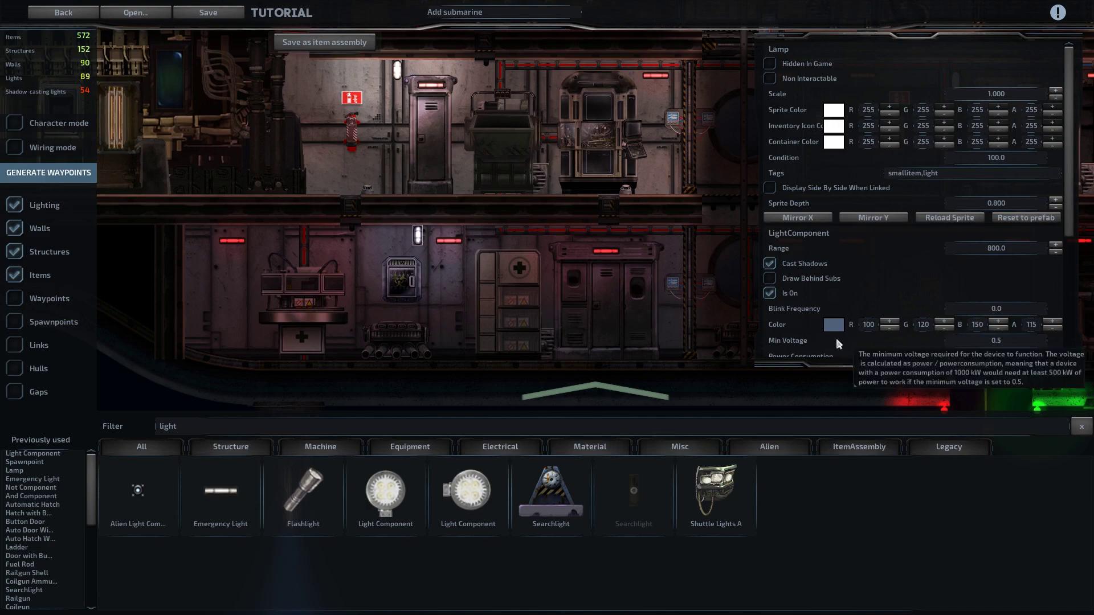
pyautogui.click(881, 329)
pyautogui.doubleClick(876, 325)
pyautogui.write('120')
pyautogui.press('Tab')
pyautogui.write('200')
pyautogui.press('Return')
pyautogui.press('BackSpace')
pyautogui.press('BackSpace')
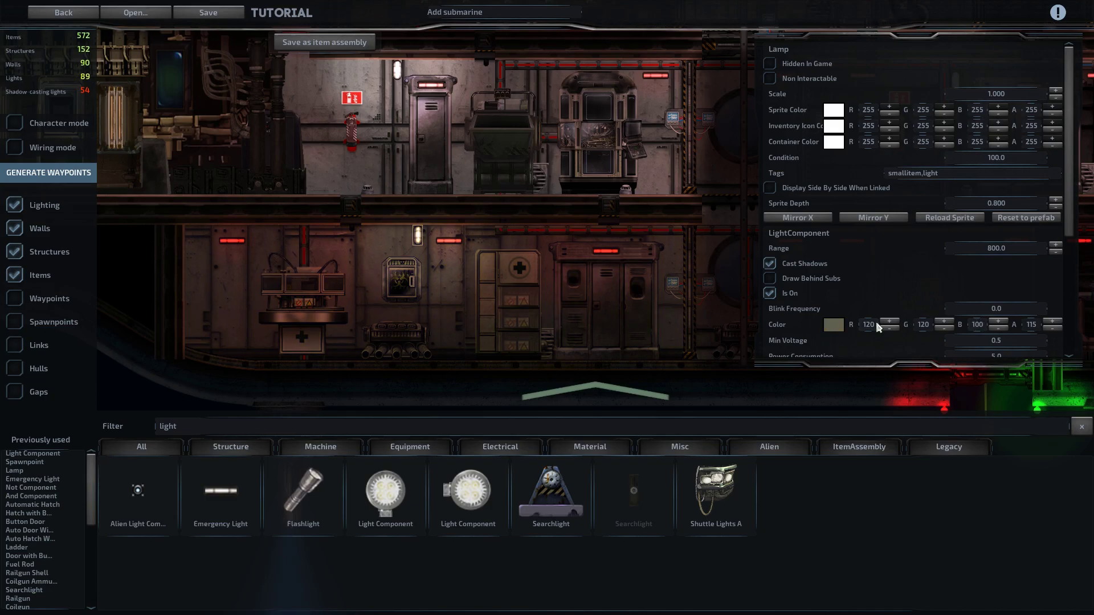
pyautogui.press('s')
pyautogui.click(482, 310)
pyautogui.press('w')
# Step: Check the lighting along the whole submarine and turn the lighting preview off
pyautogui.scroll(-6, 569, 329)
pyautogui.press('d')
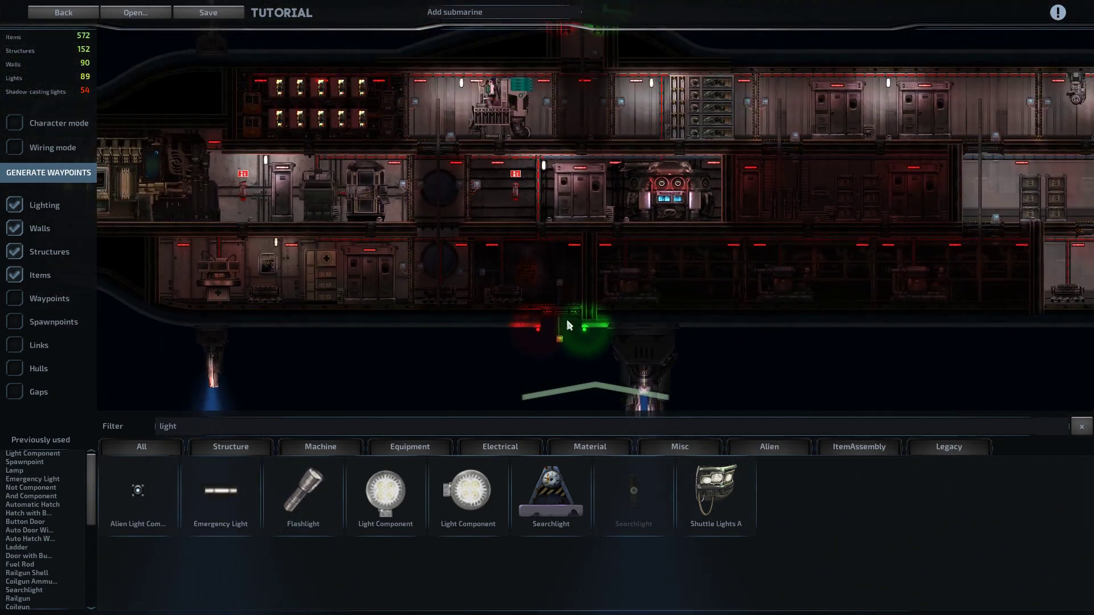
pyautogui.scroll(-4, 569, 325)
pyautogui.click(39, 209)
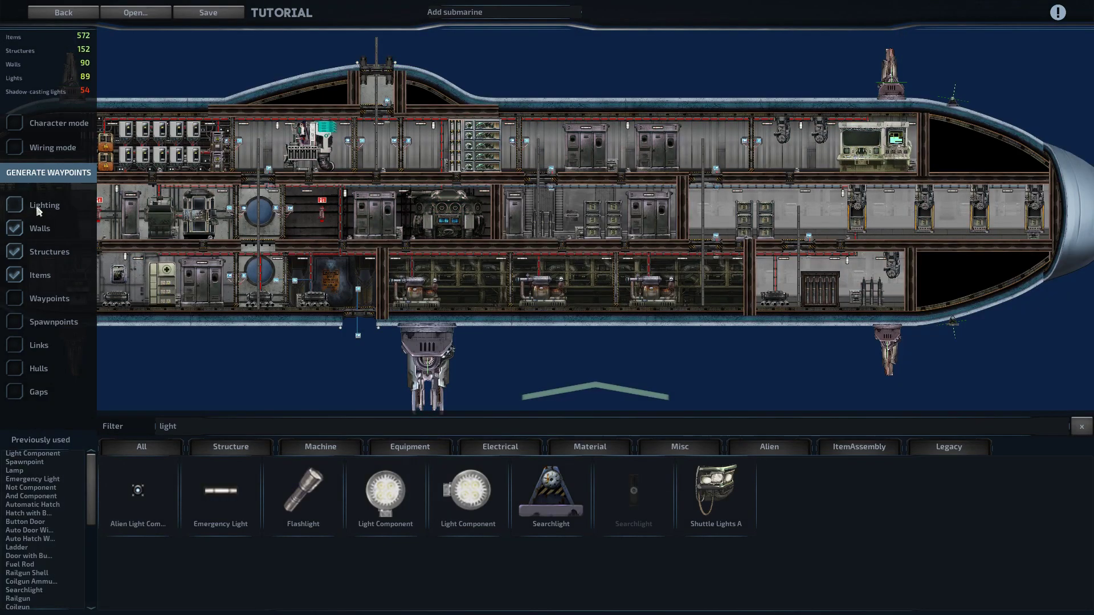
# Step: Find the Or Component and place one on the wall at the upper forward corner of the nuclear reactor
pyautogui.press('a')
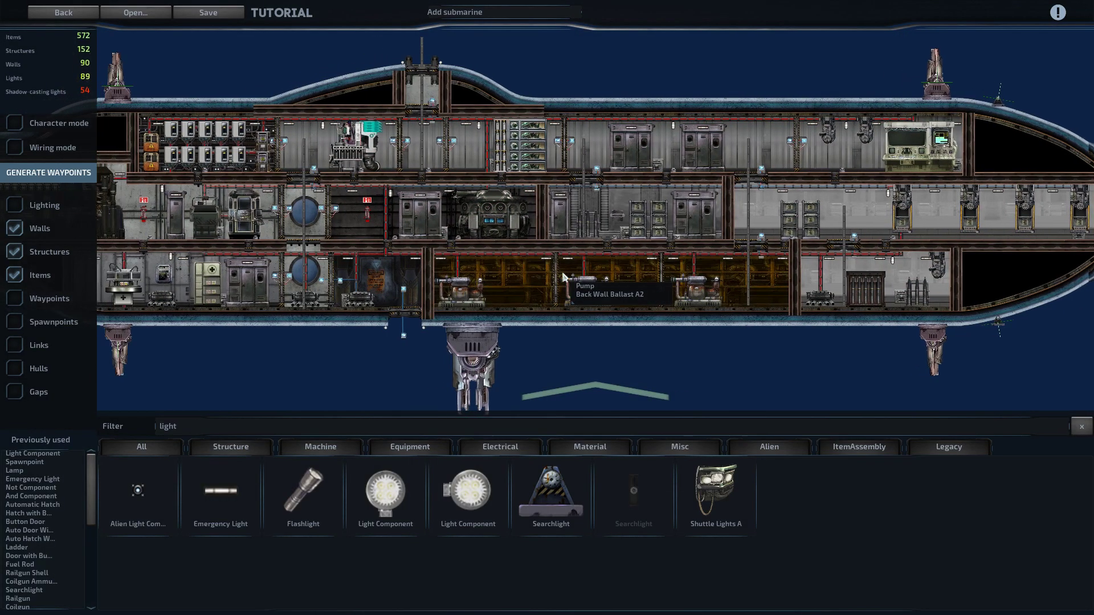
pyautogui.scroll(-1, 623, 279)
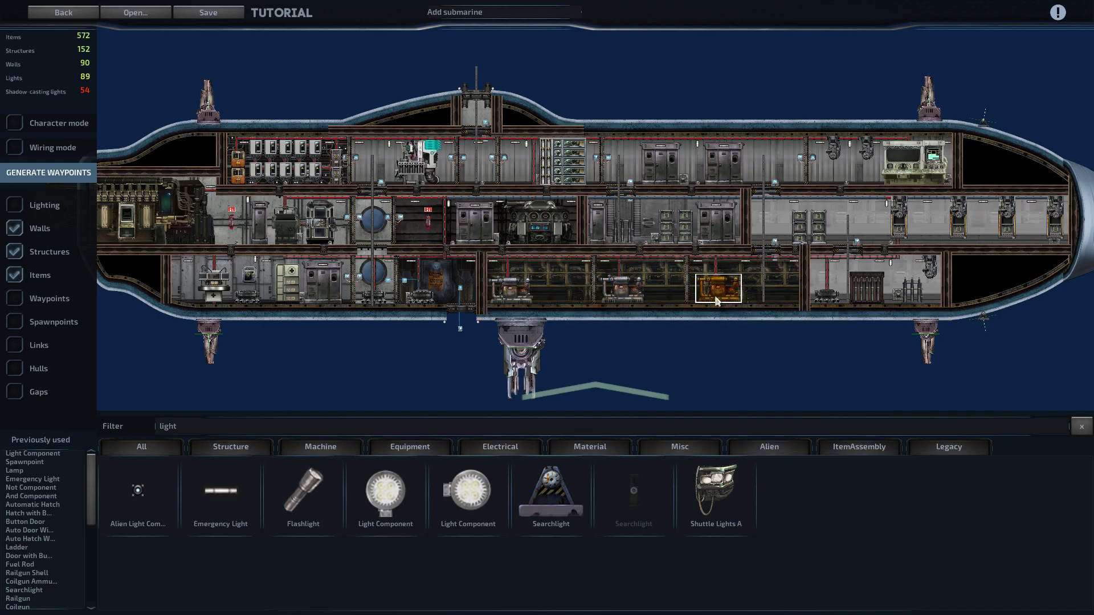
pyautogui.scroll(3, 705, 326)
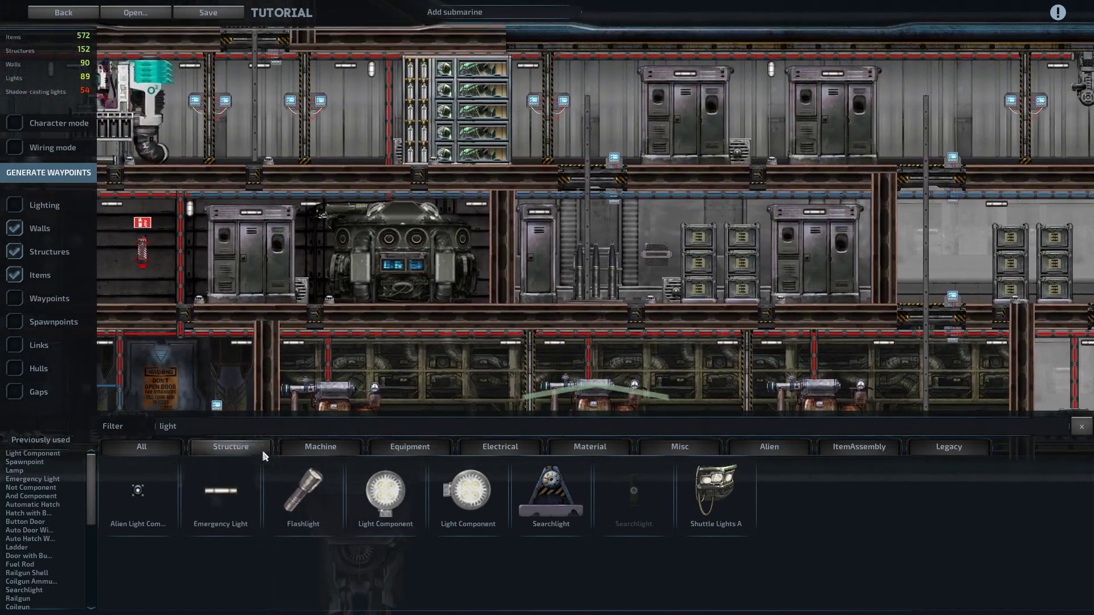
pyautogui.click(241, 426)
pyautogui.write('or')
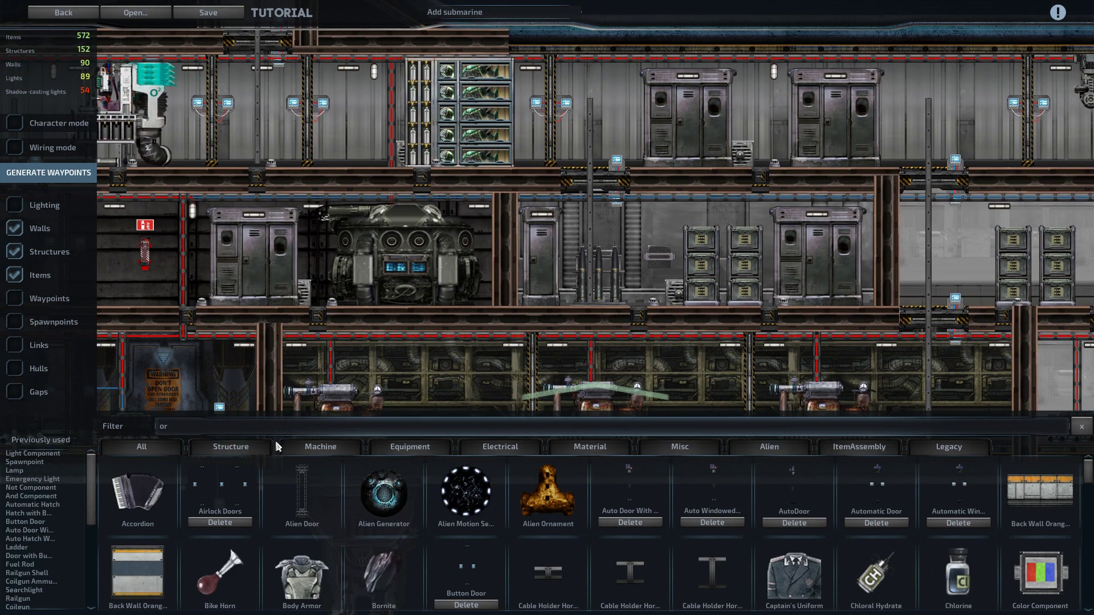
pyautogui.write(' co')
pyautogui.click(302, 491)
pyautogui.scroll(3, 494, 252)
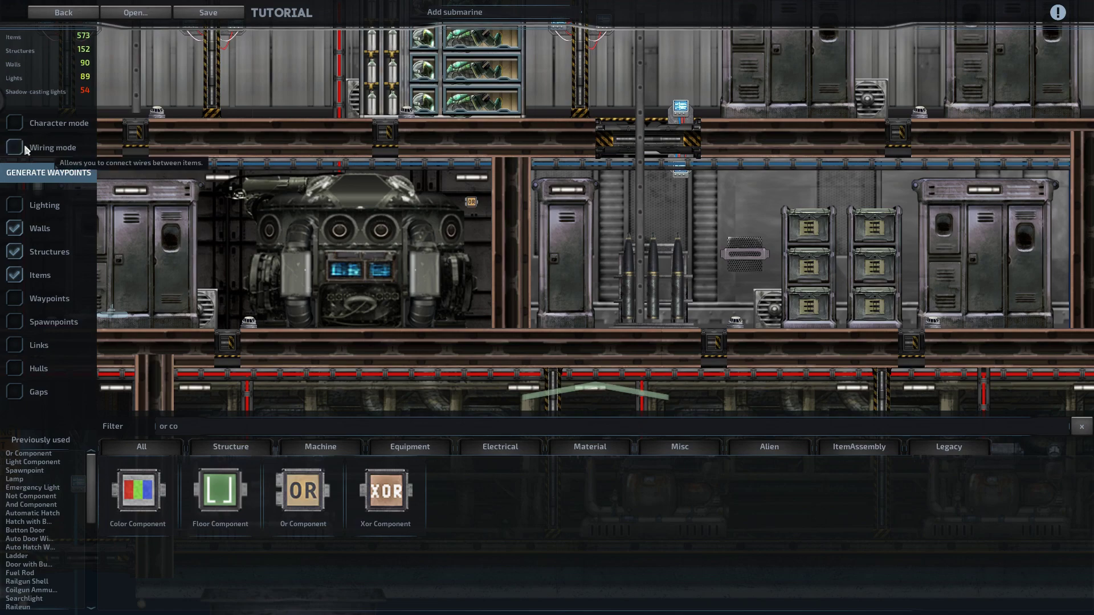
# Step: In wiring mode, connect the reactor's meltdown_warning output to signal_in_1 of the Or Component with a blue wire
pyautogui.click(15, 147)
pyautogui.click(364, 257)
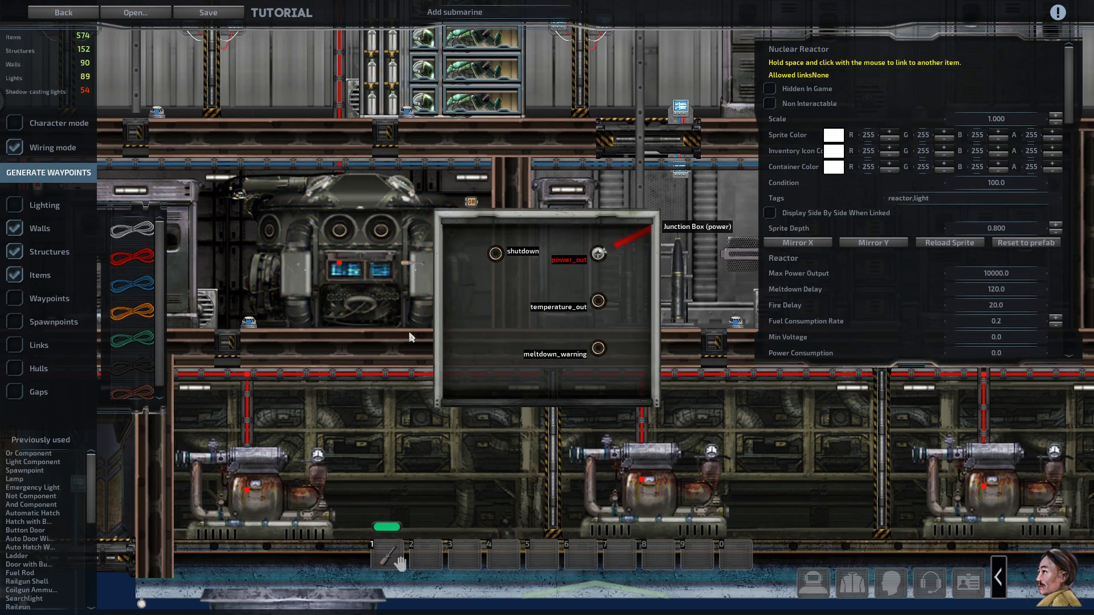
pyautogui.click(126, 288)
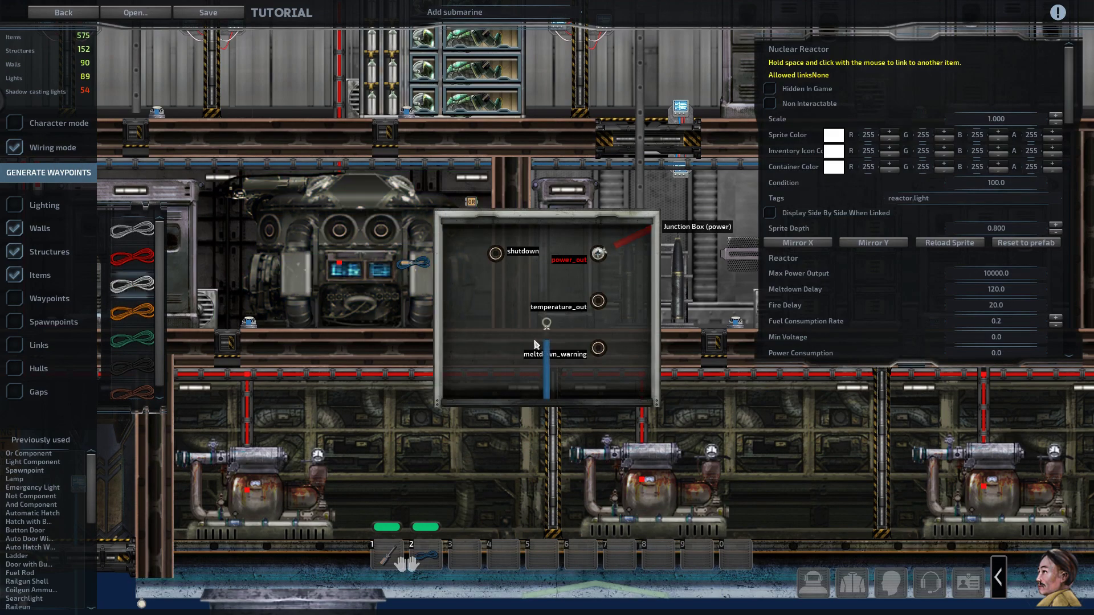
pyautogui.moveTo(546, 324); pyautogui.dragTo(598, 348)
pyautogui.click(472, 201)
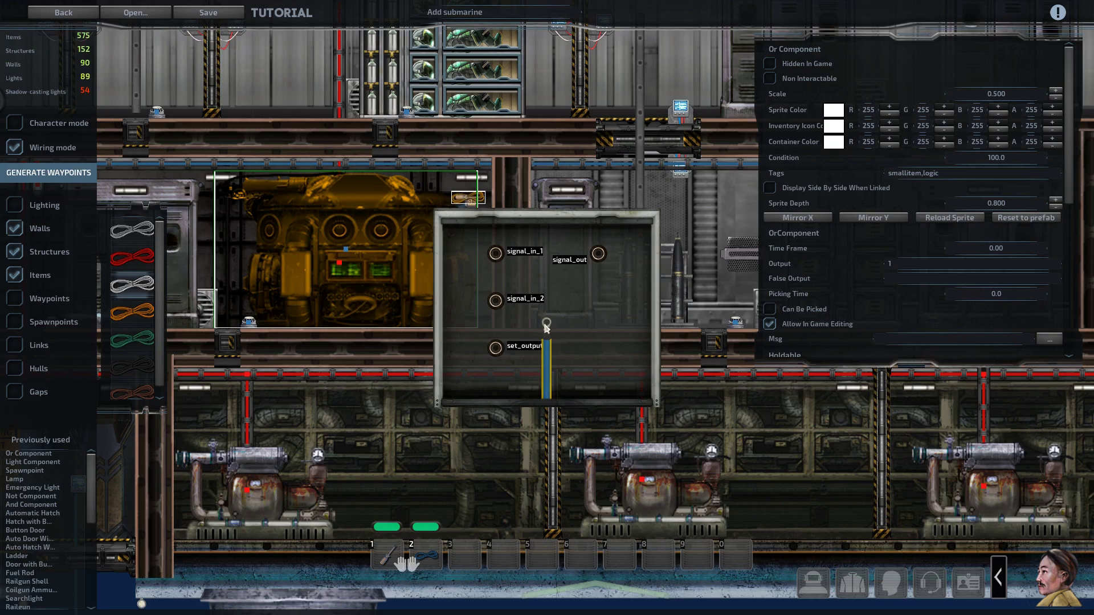
pyautogui.moveTo(546, 312); pyautogui.dragTo(496, 253)
pyautogui.click(223, 289)
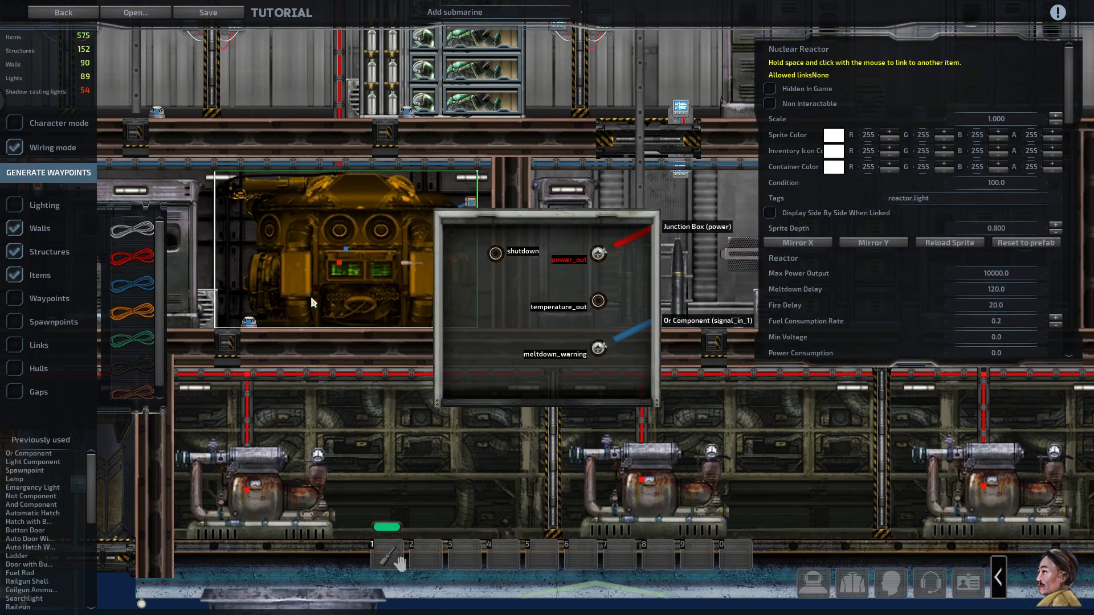
pyautogui.rightClick(464, 206)
# Step: Connect the Or Component's signal_out to the reactor's shutdown input with a blue wire
pyautogui.click(472, 201)
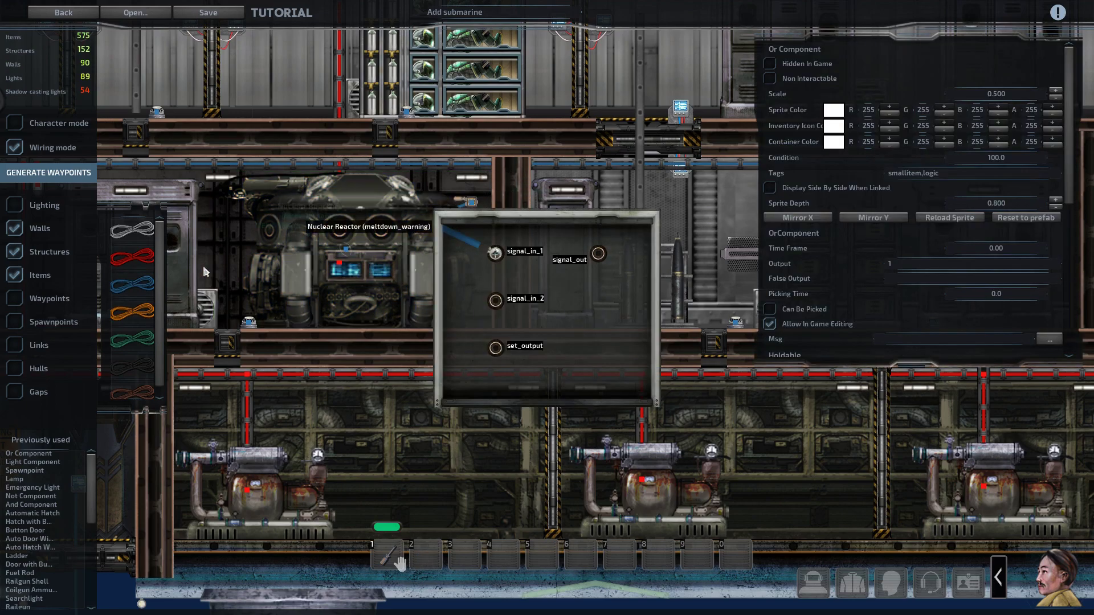
pyautogui.click(137, 289)
pyautogui.moveTo(542, 336); pyautogui.dragTo(598, 253)
pyautogui.rightClick(418, 251)
pyautogui.click(418, 249)
pyautogui.moveTo(547, 326); pyautogui.dragTo(496, 253)
pyautogui.rightClick(518, 257)
# Step: Run a blue wire from the Or Component's signal_in_2 to signal_out_2 on the navigation terminal in the command room
pyautogui.click(470, 203)
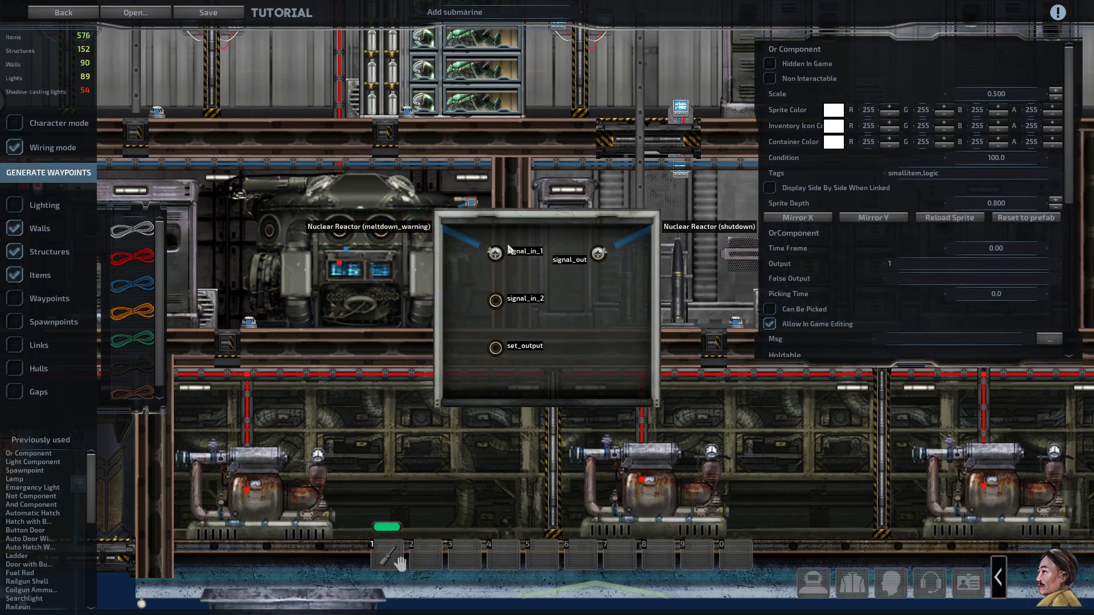
pyautogui.click(145, 287)
pyautogui.moveTo(547, 324); pyautogui.dragTo(495, 302)
pyautogui.rightClick(647, 257)
pyautogui.click(408, 236)
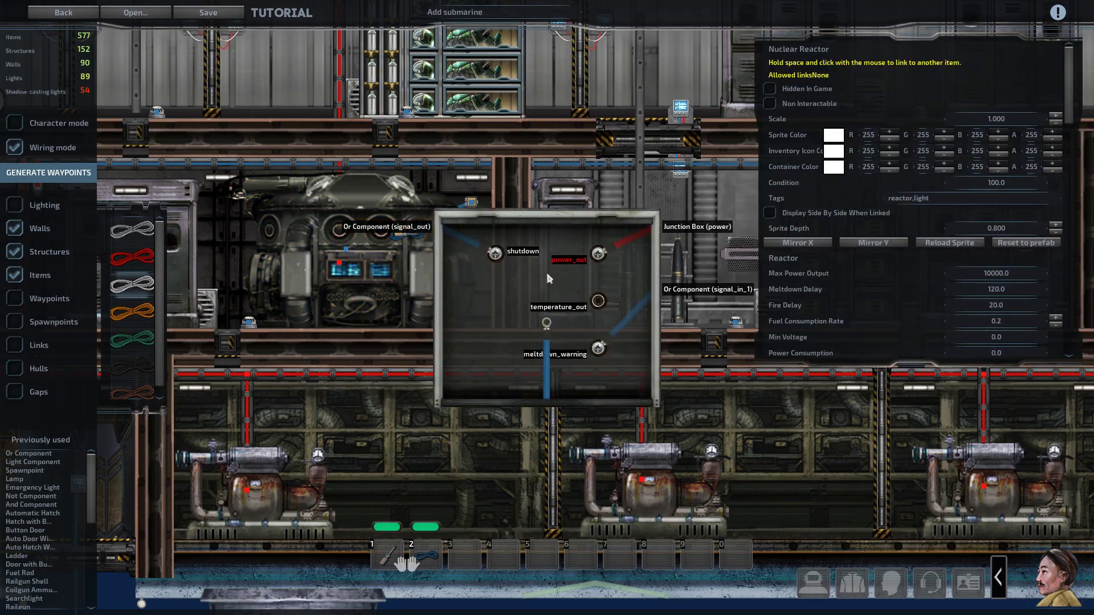
pyautogui.rightClick(523, 290)
pyautogui.press('d')
pyautogui.press('w')
pyautogui.press('d')
pyautogui.press('s')
pyautogui.click(630, 349)
pyautogui.moveTo(546, 323); pyautogui.dragTo(599, 324)
# Step: Set the navigation terminal's Label #2 to the predefined text Reactor Shutdown and close its connection panel
pyautogui.scroll(-10, 879, 287)
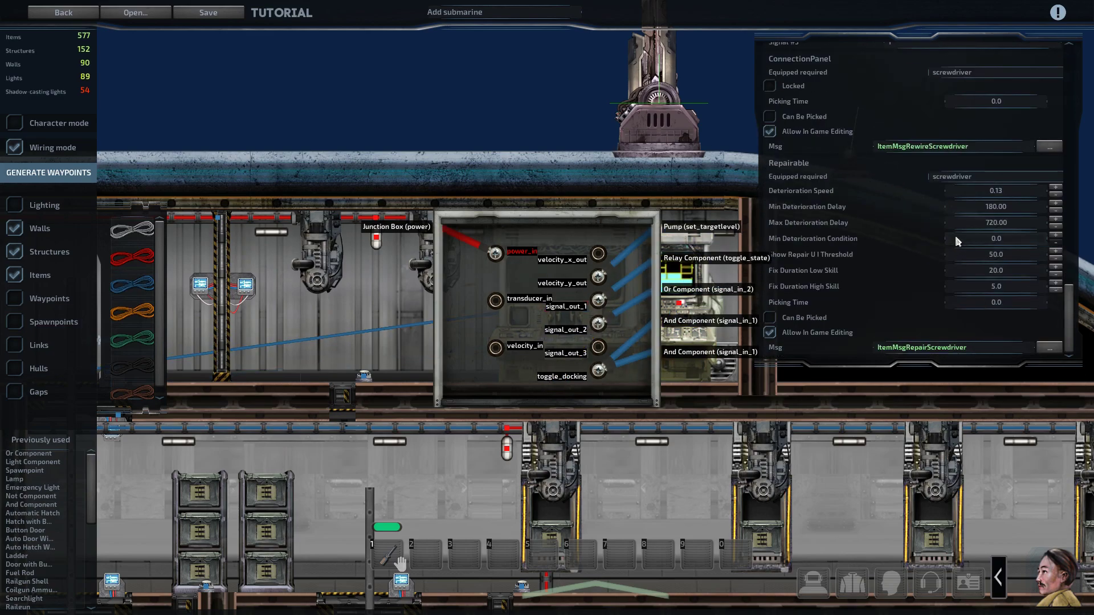
pyautogui.scroll(5, 1005, 212)
pyautogui.click(1050, 231)
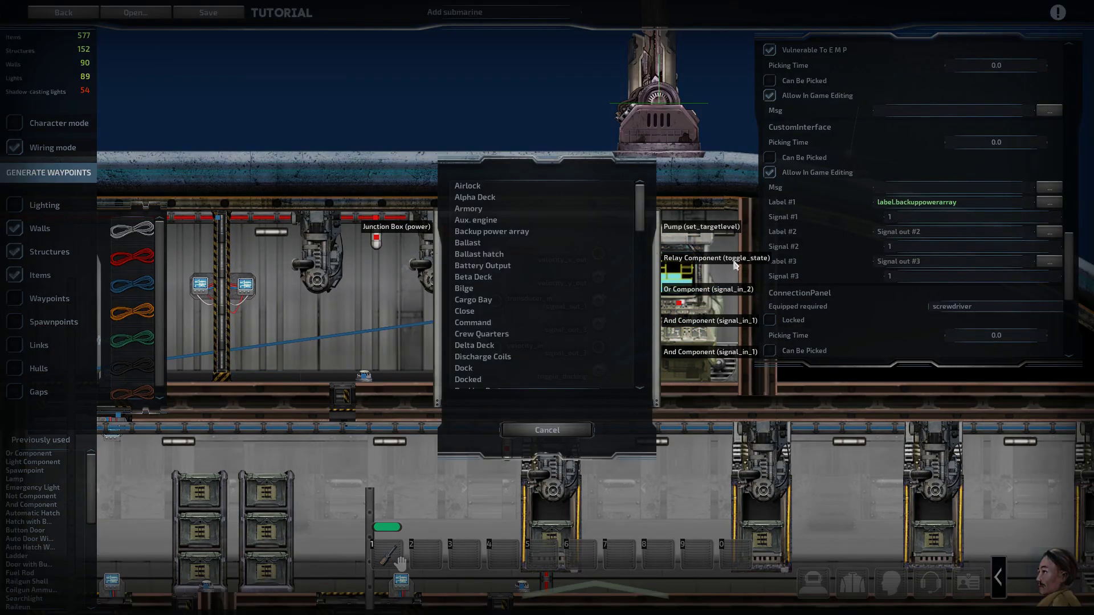
pyautogui.scroll(-10, 508, 314)
pyautogui.scroll(5, 510, 316)
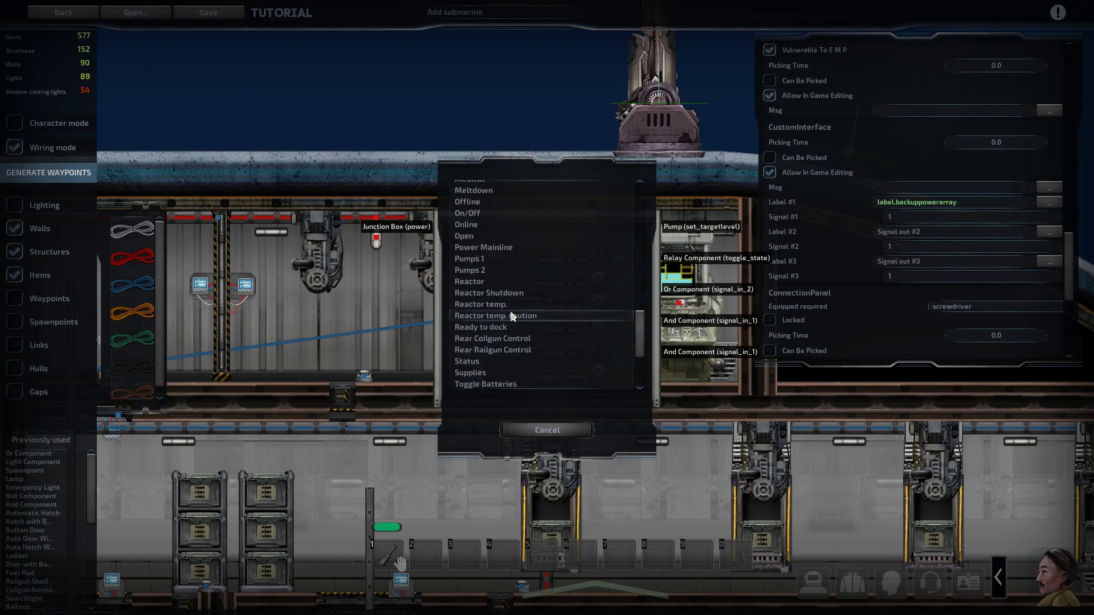
pyautogui.click(505, 293)
pyautogui.click(552, 426)
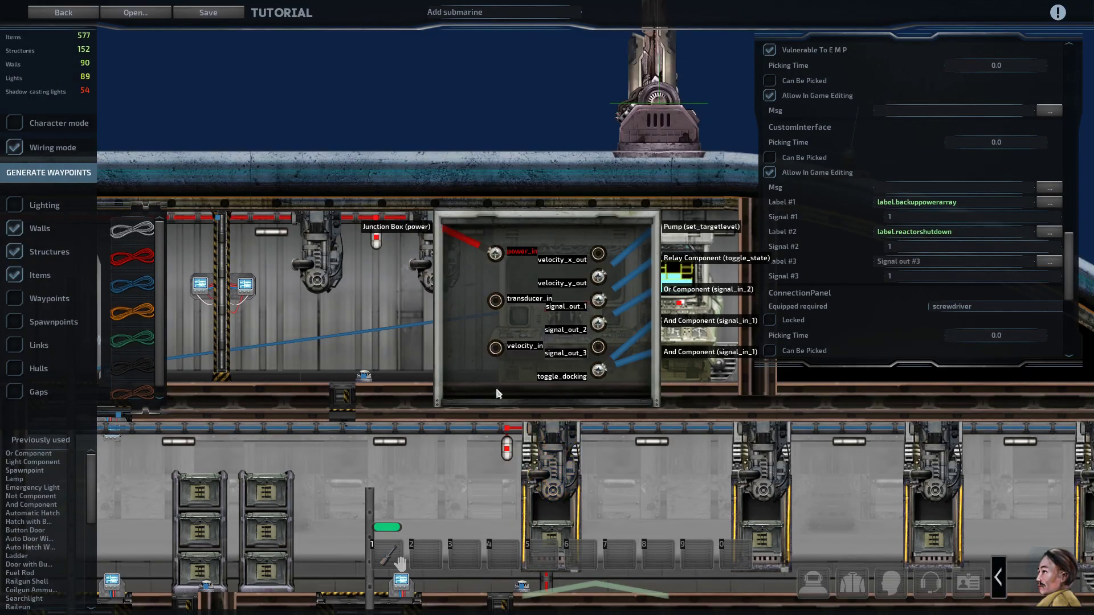
pyautogui.press('a')
pyautogui.rightClick(401, 291)
# Step: Leave wiring mode and attach an Electrical Discharge Coil to the underside of the hull below the middle ballast pump
pyautogui.press('s')
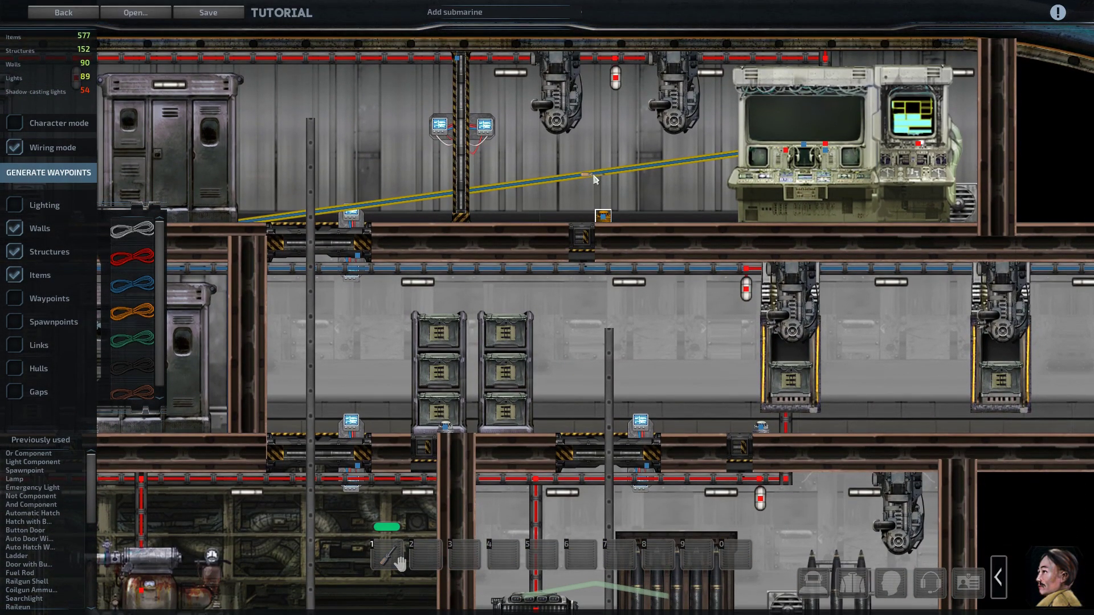
pyautogui.press('a')
pyautogui.scroll(-6, 396, 217)
pyautogui.press('s')
pyautogui.press('w')
pyautogui.scroll(2, 477, 291)
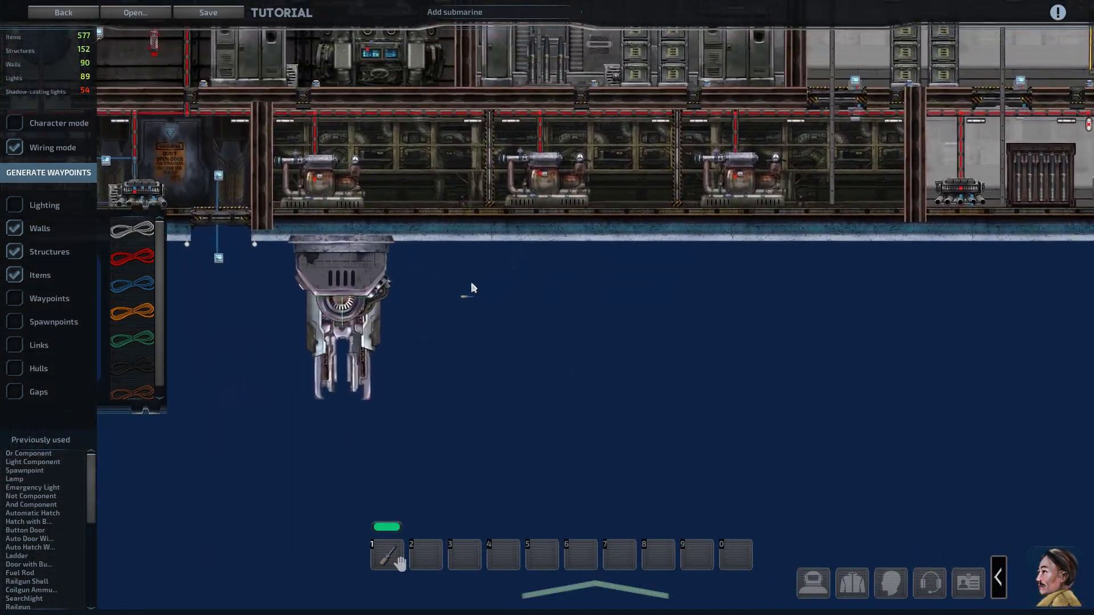
pyautogui.press('w')
pyautogui.click(16, 147)
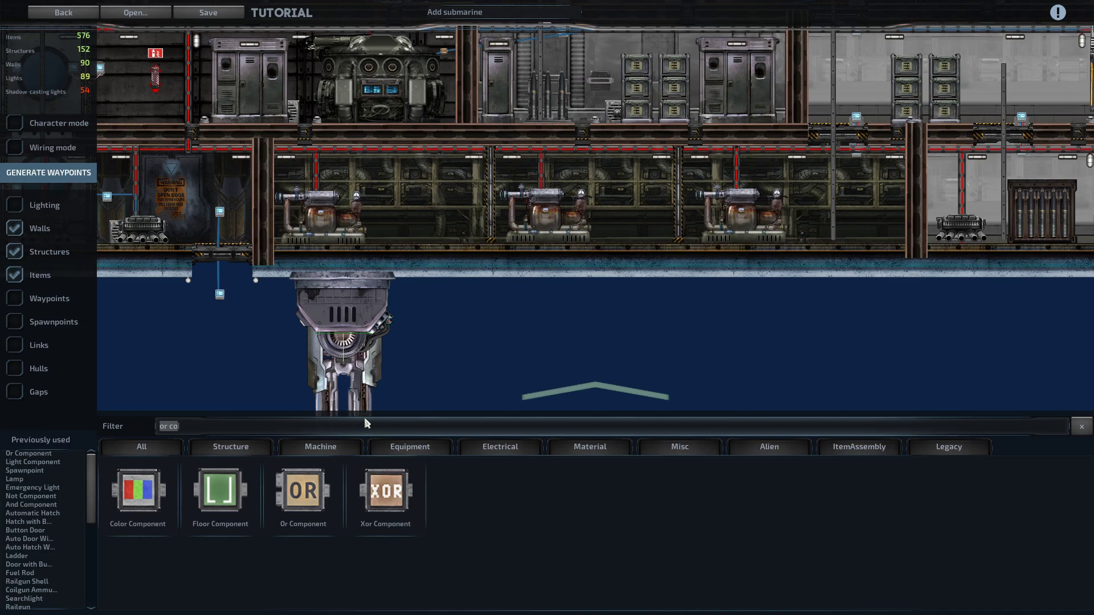
pyautogui.write('disch')
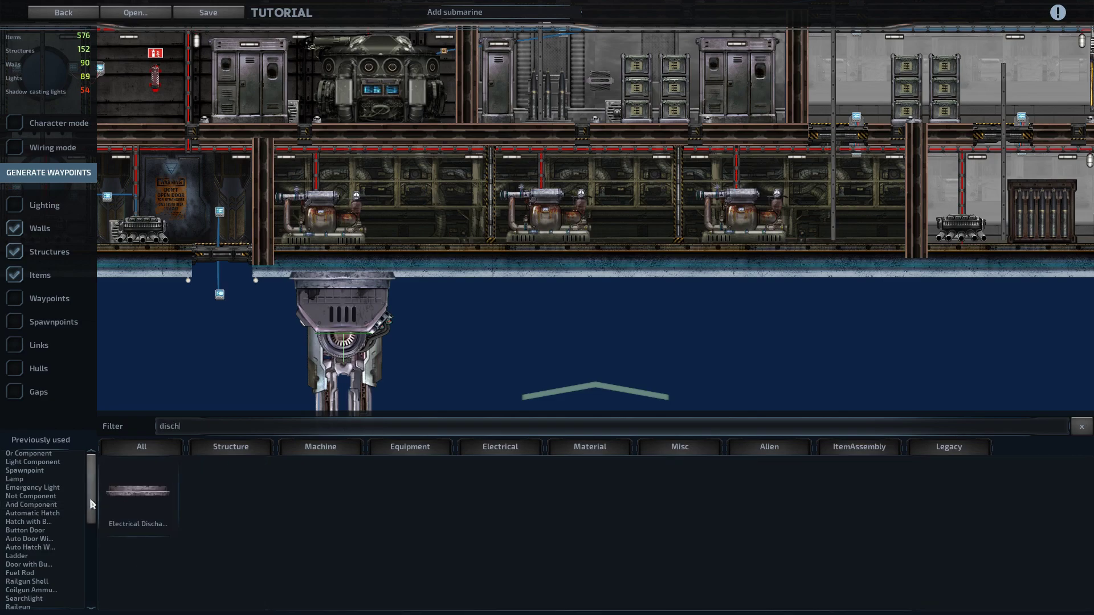
pyautogui.click(138, 495)
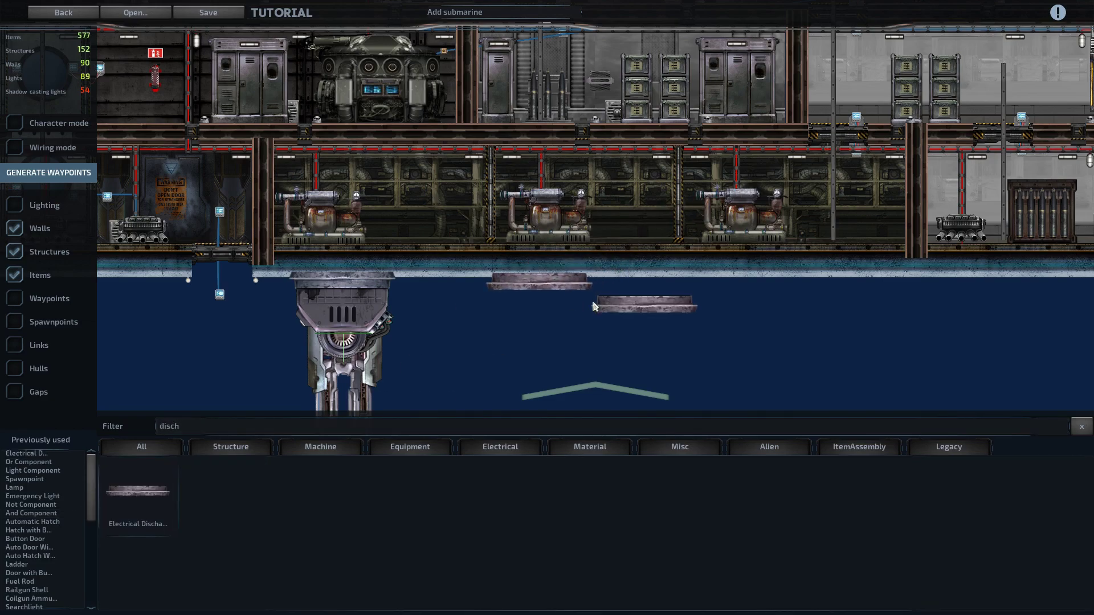
pyautogui.rightClick(599, 308)
pyautogui.press('d')
pyautogui.click(471, 286)
pyautogui.click(494, 302)
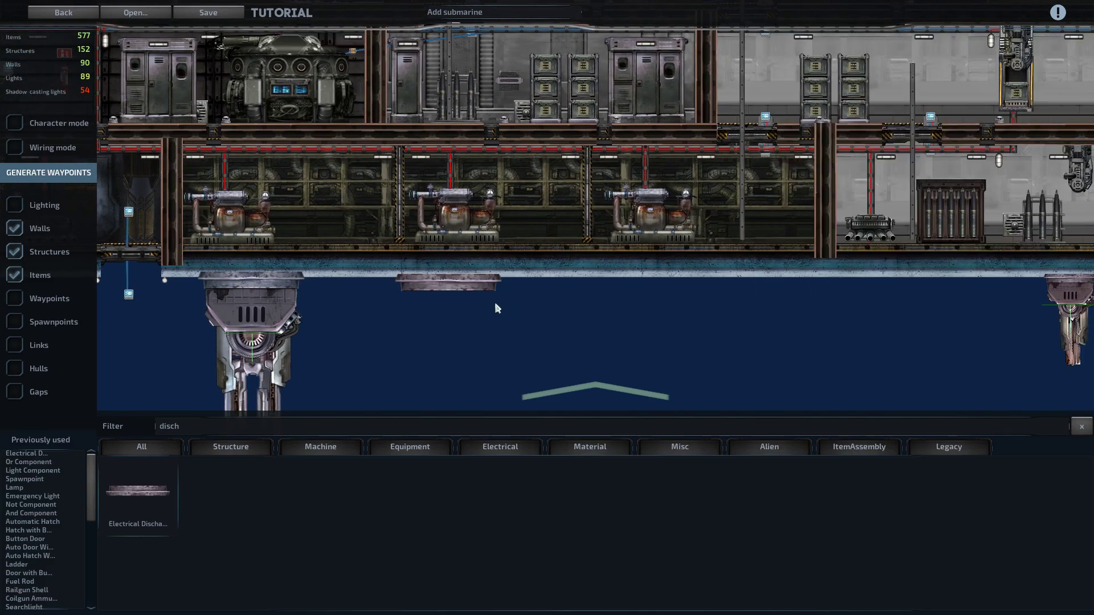
# Step: Review the properties of the electrical discharge coil under the hull
pyautogui.scroll(3, 478, 293)
pyautogui.scroll(-5, 479, 288)
pyautogui.scroll(1, 505, 275)
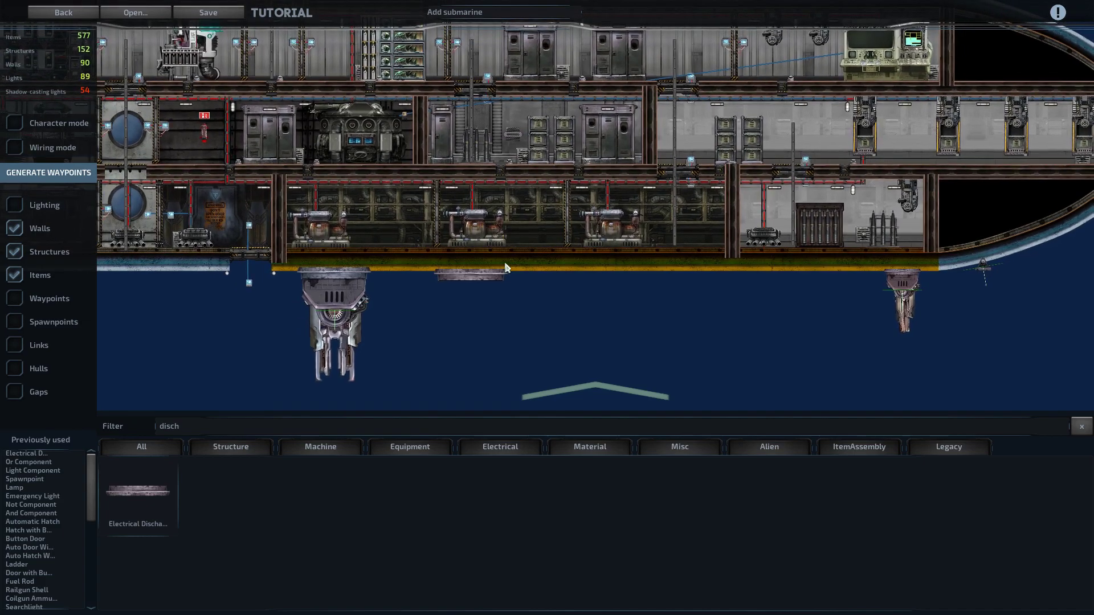
pyautogui.click(501, 275)
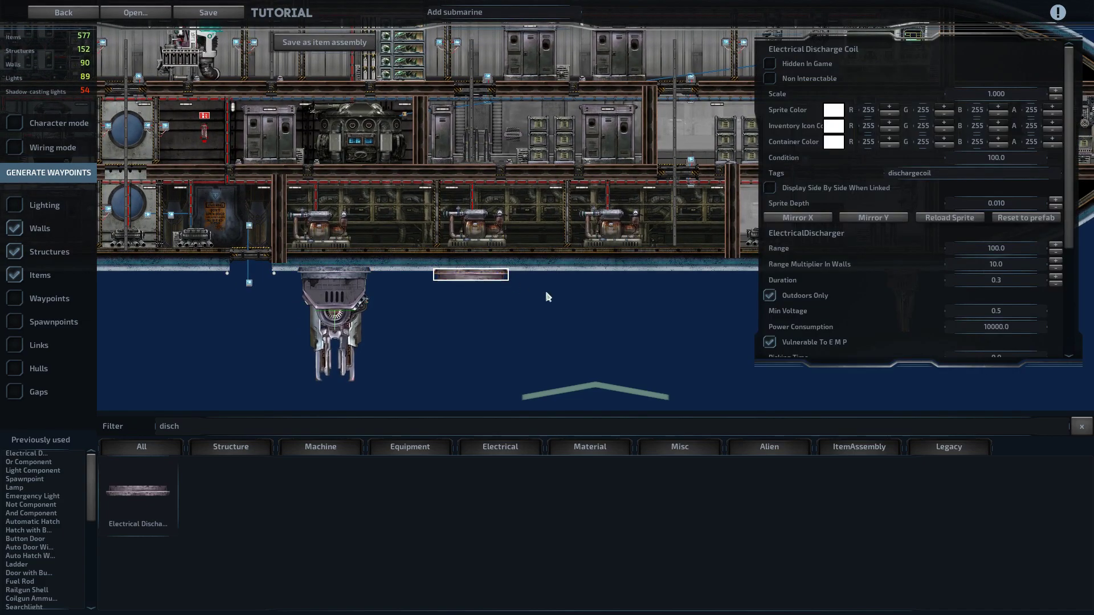
pyautogui.click(633, 296)
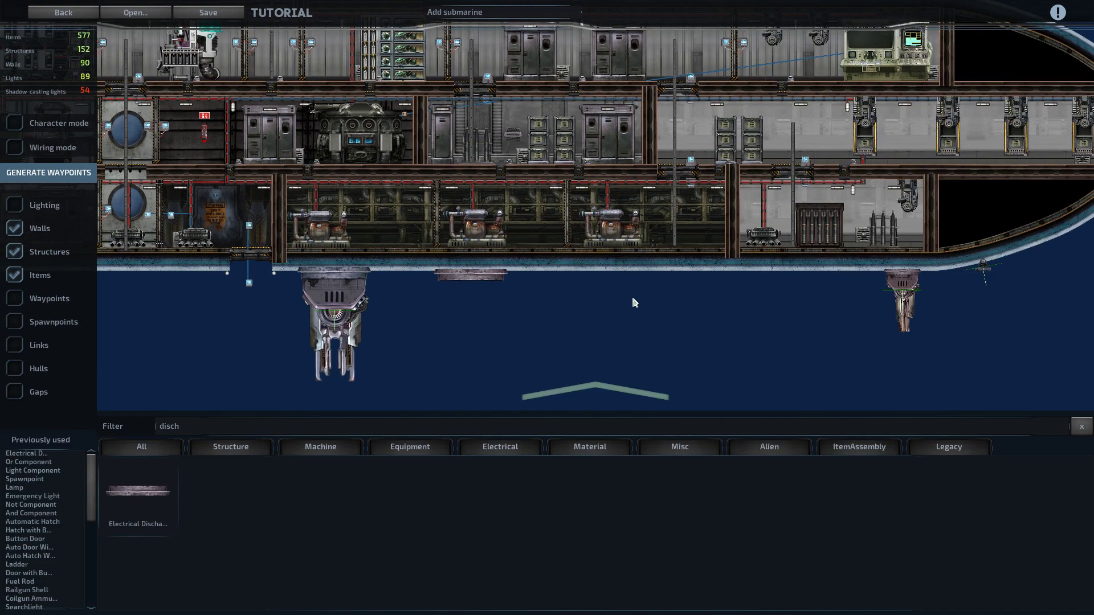
# Step: Clear the item filter, enter wiring mode and attach a red wire to power_in of the Electrical Discharge Coil under the hull
pyautogui.click(387, 427)
pyautogui.press('BackSpace')
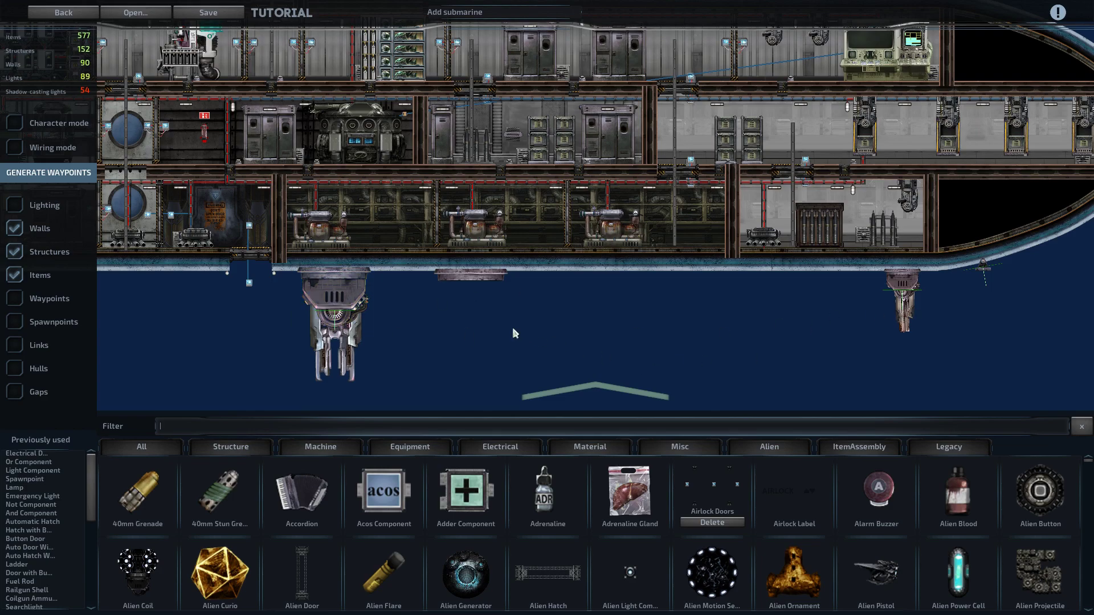
pyautogui.scroll(3, 490, 319)
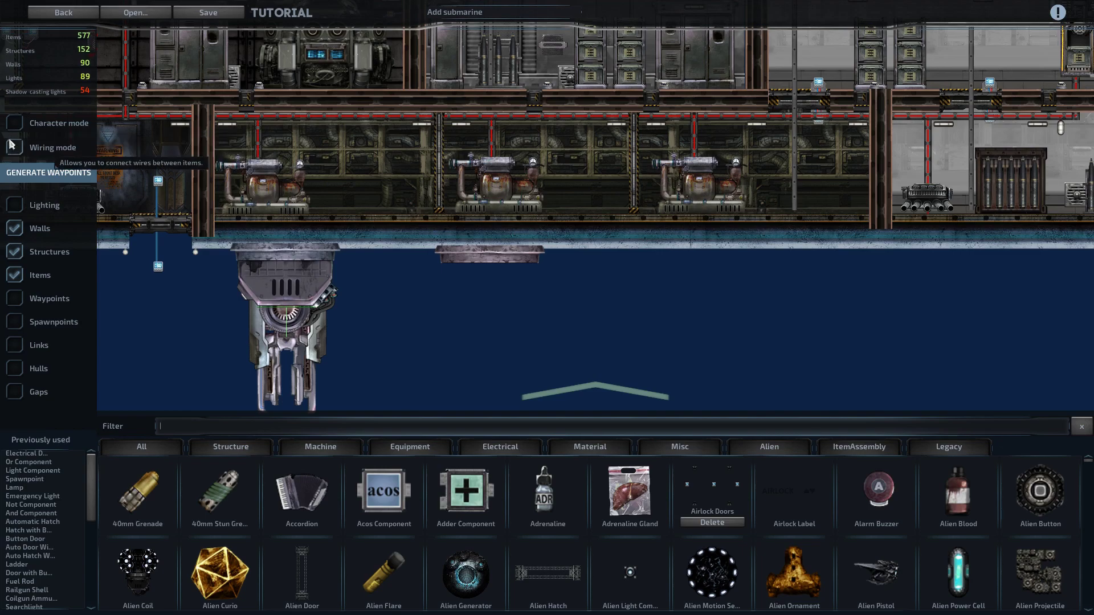
pyautogui.click(10, 149)
pyautogui.click(482, 261)
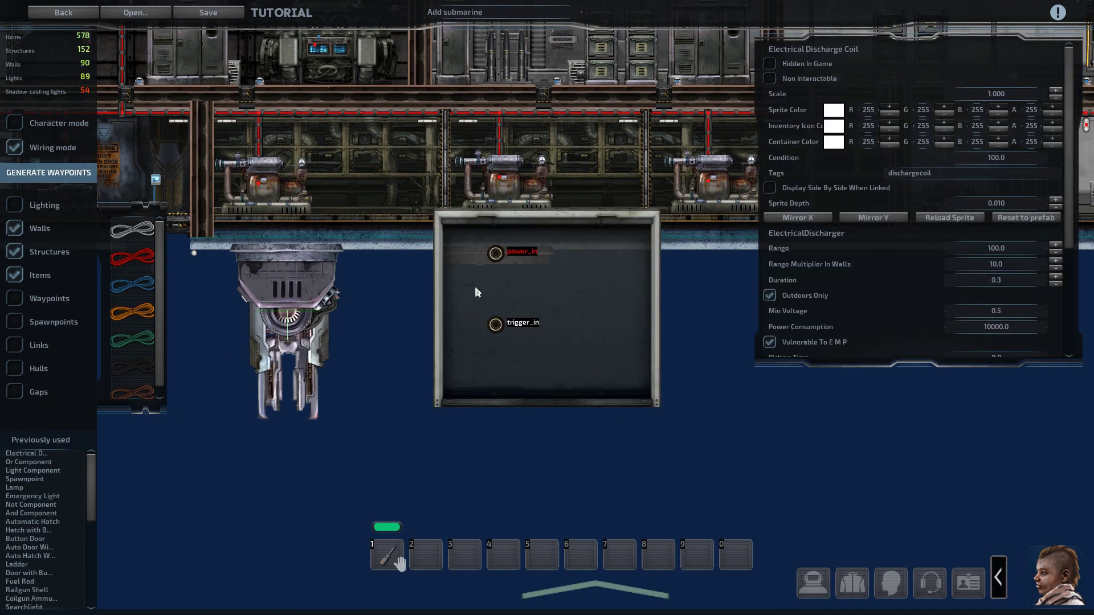
pyautogui.click(143, 258)
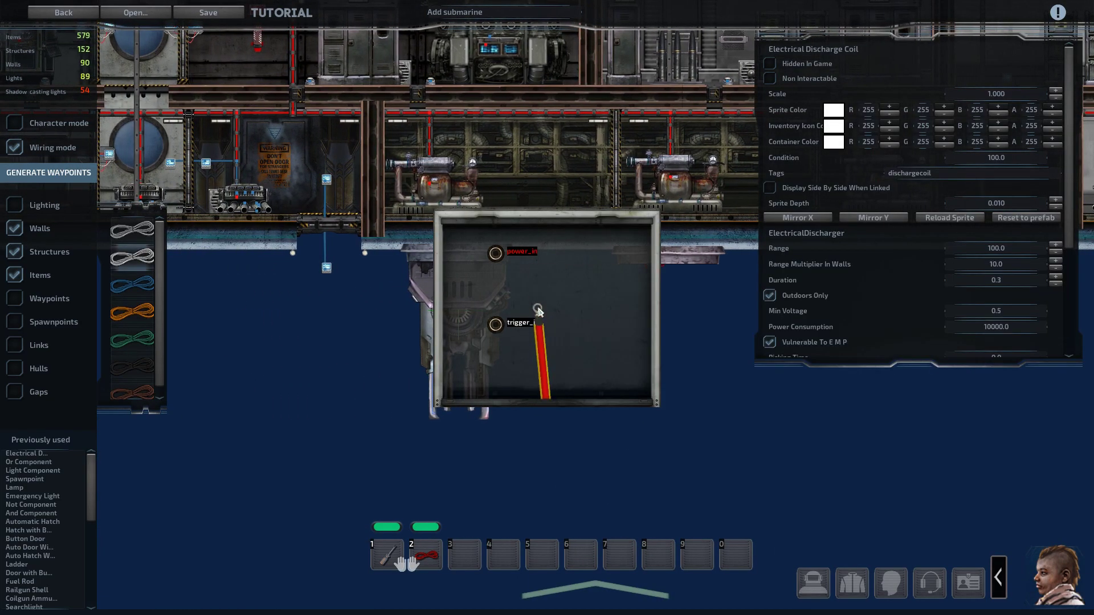
pyautogui.moveTo(537, 302); pyautogui.dragTo(496, 254)
# Step: Connect the red wire's free end to power_out on the upper supercapacitor beside the junction boxes and close its connection panel
pyautogui.press('w')
pyautogui.press('a')
pyautogui.press('s')
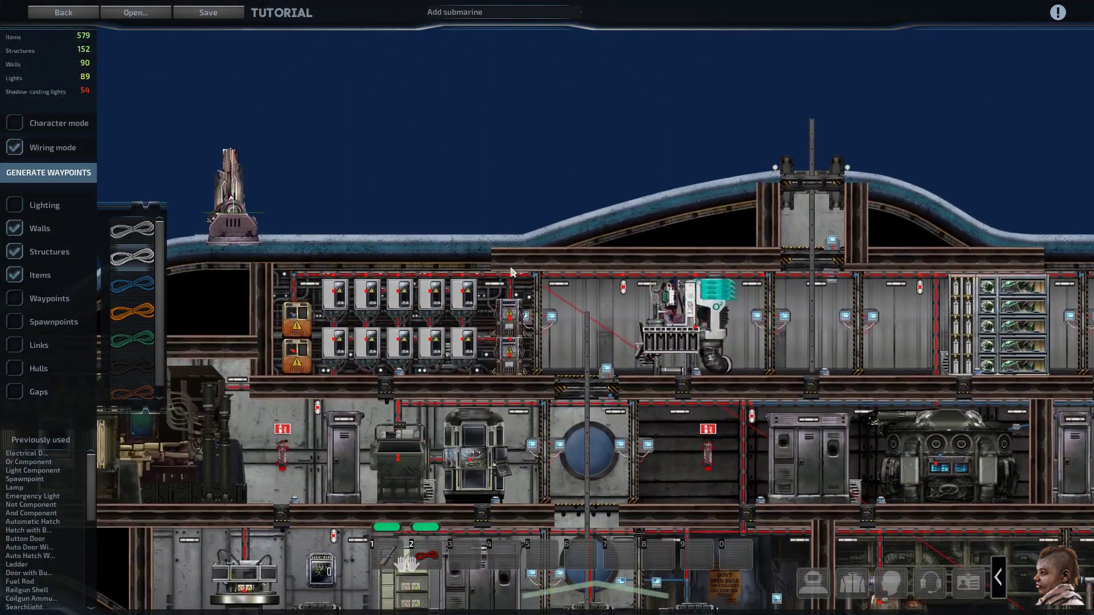
pyautogui.click(510, 322)
pyautogui.moveTo(548, 328); pyautogui.dragTo(599, 254)
pyautogui.rightClick(598, 257)
# Step: Run a second red wire from the lower supercapacitor's power_out to the discharge coil's power_in
pyautogui.press('s')
pyautogui.click(510, 247)
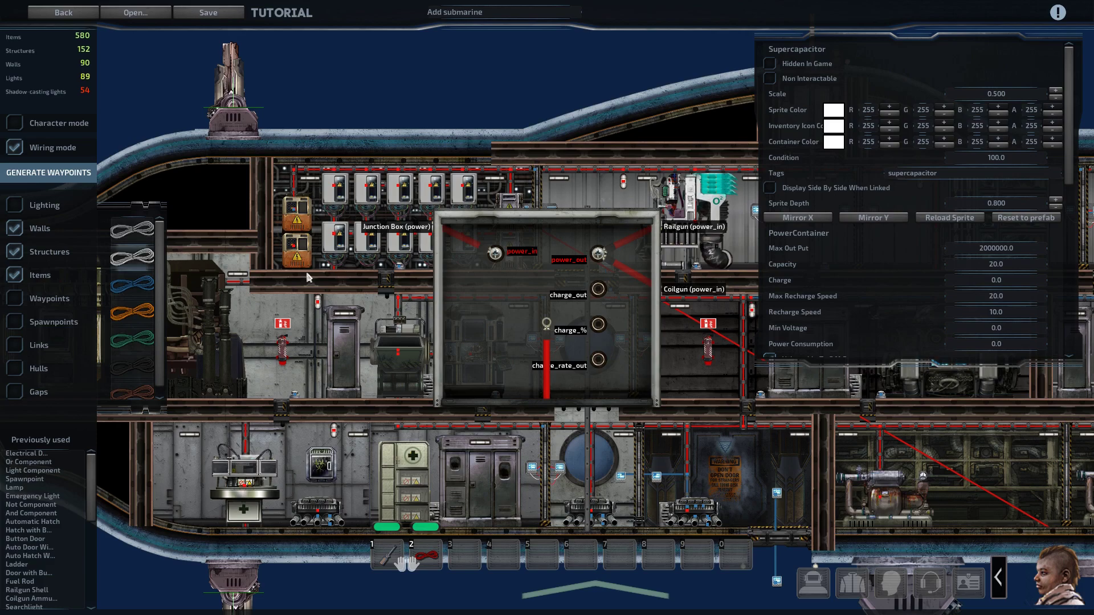
pyautogui.moveTo(546, 336); pyautogui.dragTo(598, 254)
pyautogui.press('w')
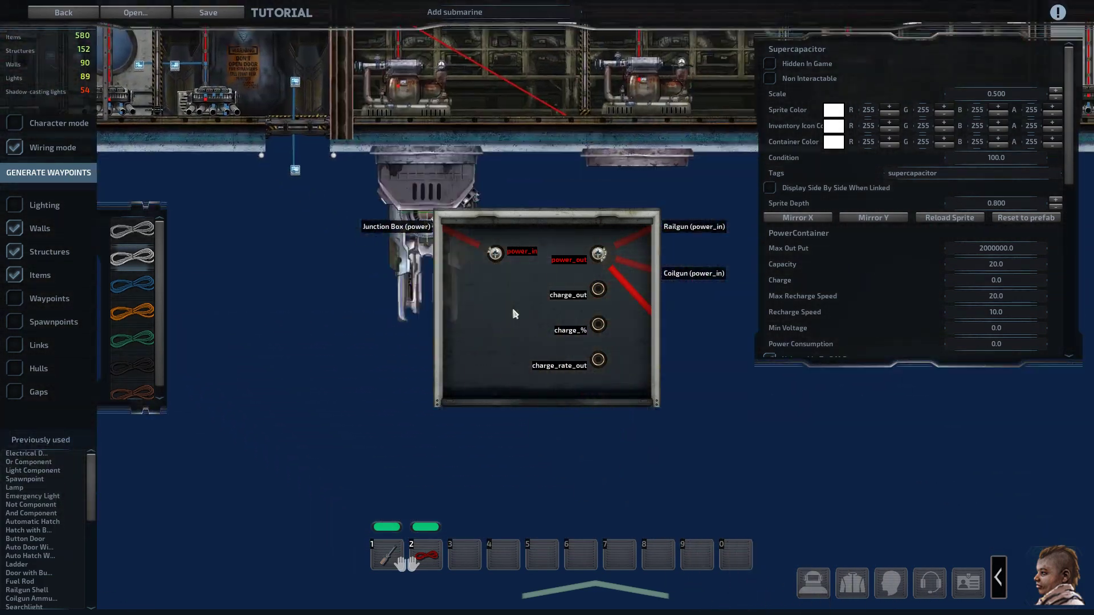
pyautogui.rightClick(519, 260)
pyautogui.press('w')
pyautogui.click(453, 215)
pyautogui.moveTo(544, 331); pyautogui.dragTo(495, 253)
pyautogui.rightClick(534, 272)
# Step: Run a blue wire from the discharge coil's trigger_in to signal_out_3 on the navigation terminal
pyautogui.click(385, 225)
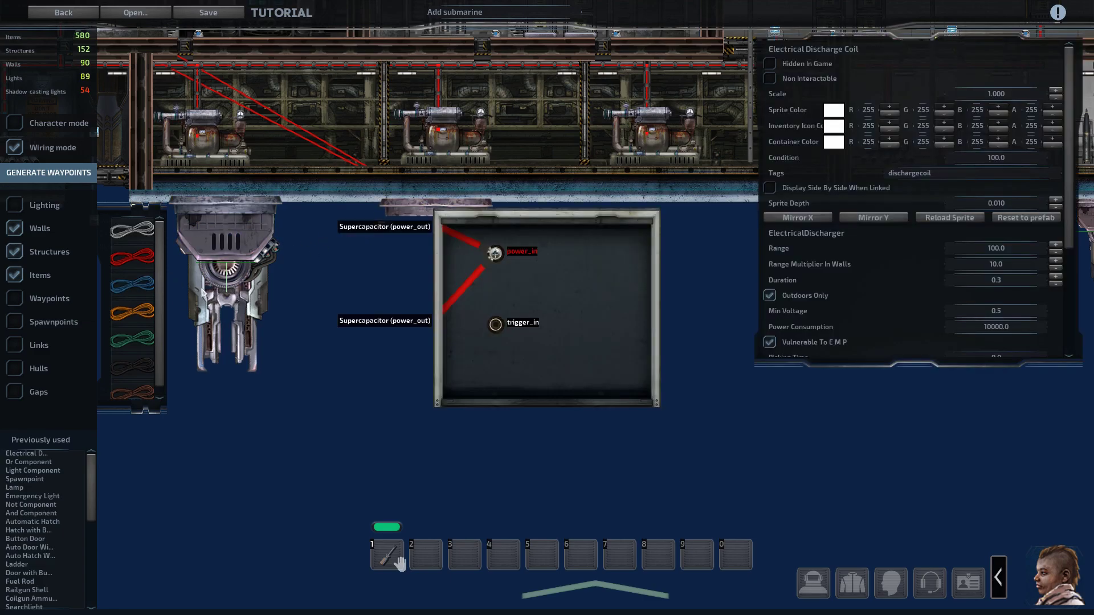
pyautogui.click(141, 287)
pyautogui.moveTo(545, 326); pyautogui.dragTo(495, 325)
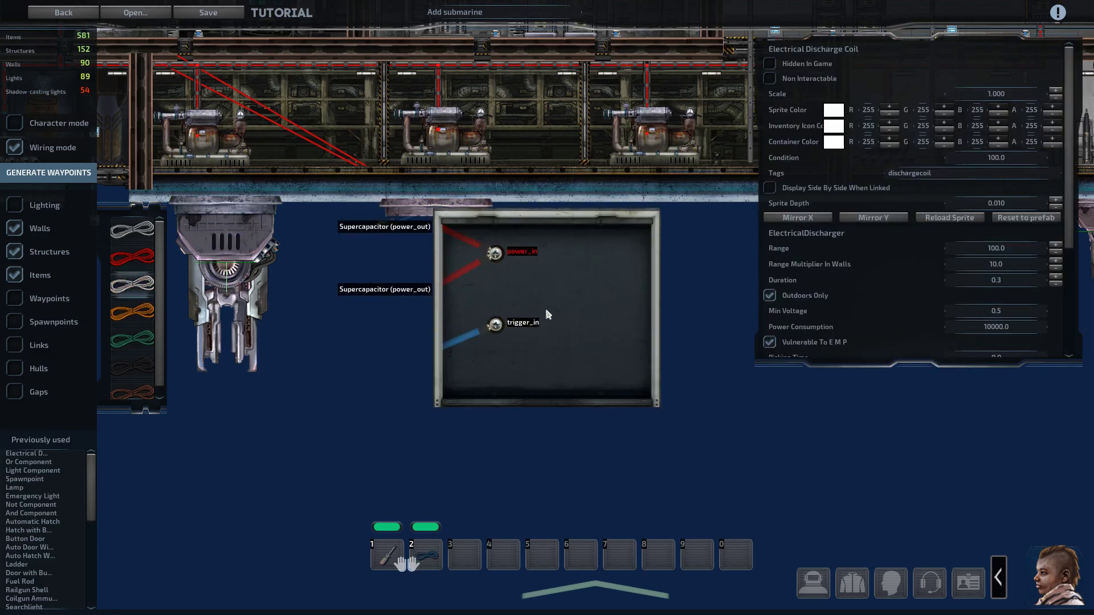
pyautogui.rightClick(546, 313)
pyautogui.press('w')
pyautogui.press('d')
pyautogui.press('d')
pyautogui.click(564, 354)
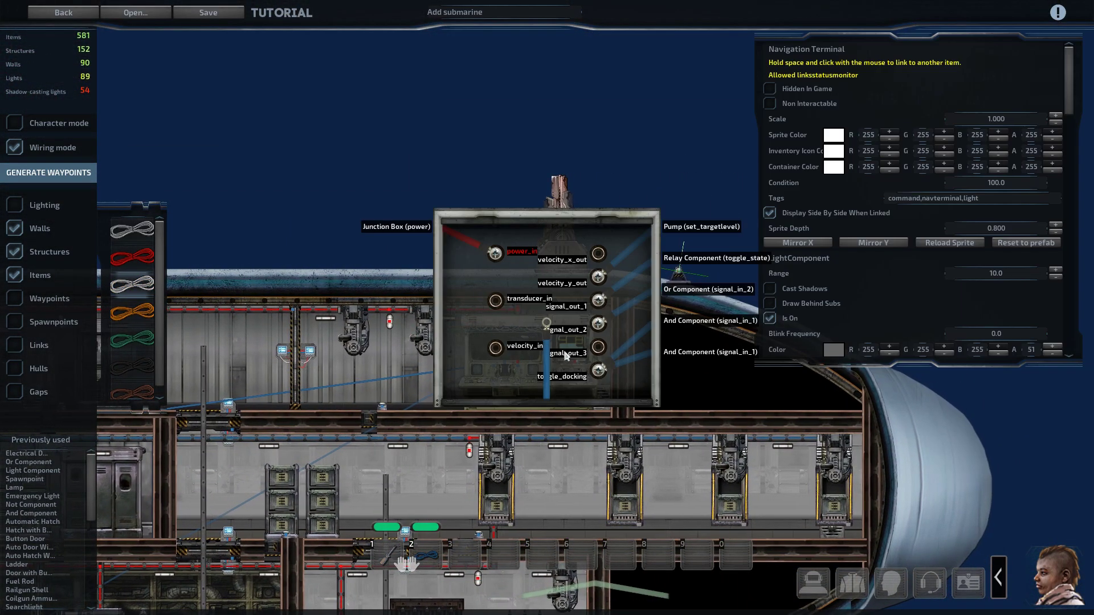
pyautogui.moveTo(547, 323); pyautogui.dragTo(599, 323)
# Step: Set the navigation terminal's Label #3 to the predefined text label.activatedischargecoils and close its connection panel
pyautogui.scroll(-5, 988, 257)
pyautogui.click(1050, 227)
pyautogui.scroll(-3, 522, 291)
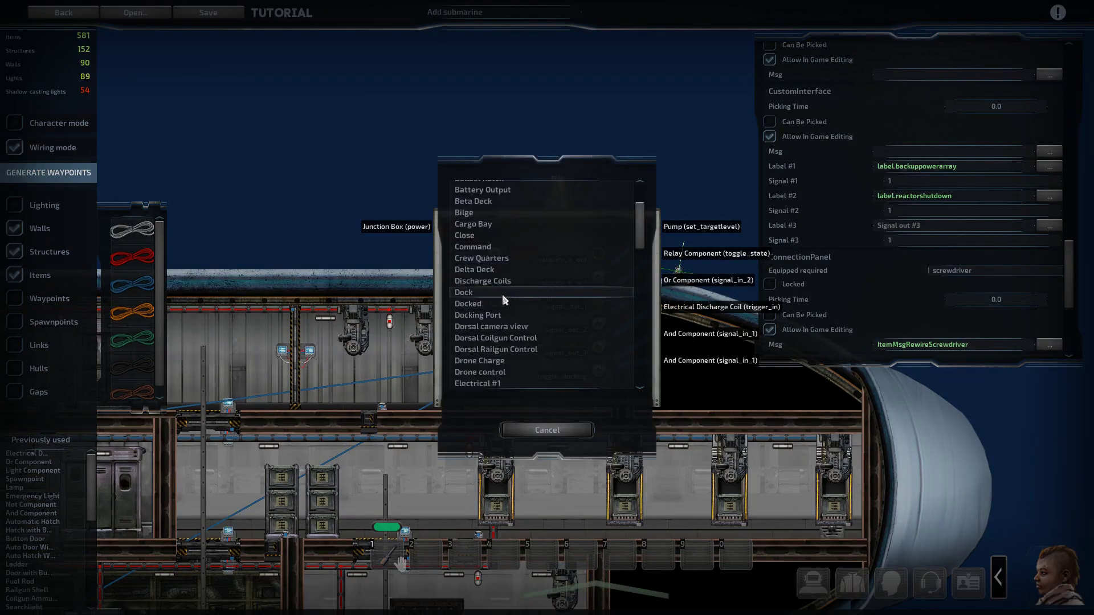
pyautogui.click(516, 329)
pyautogui.click(539, 433)
pyautogui.scroll(-3, 536, 336)
pyautogui.press('s')
pyautogui.press('a')
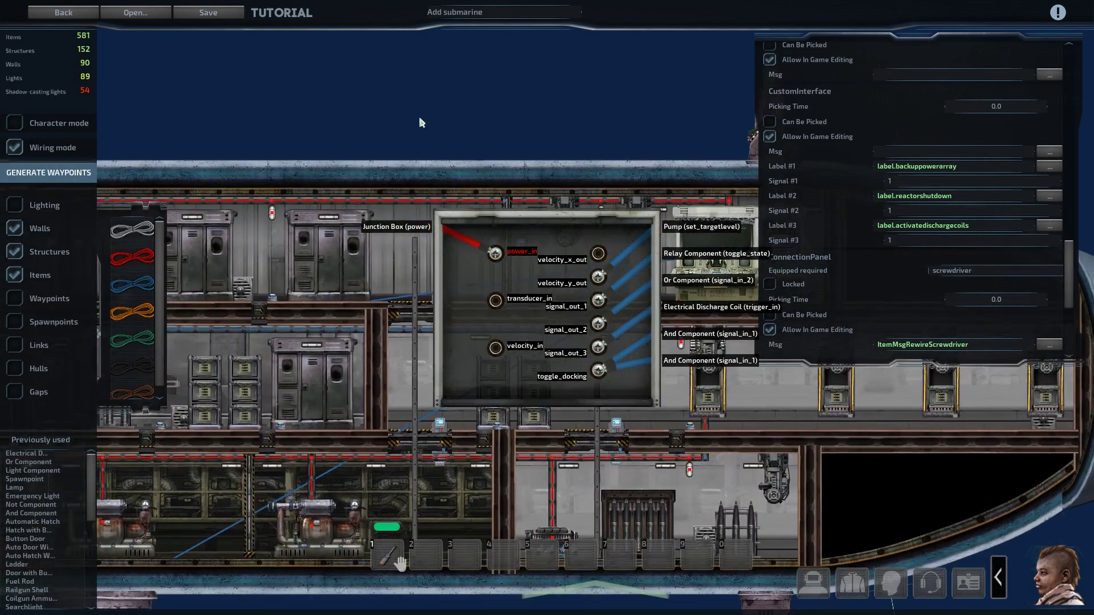
pyautogui.rightClick(417, 112)
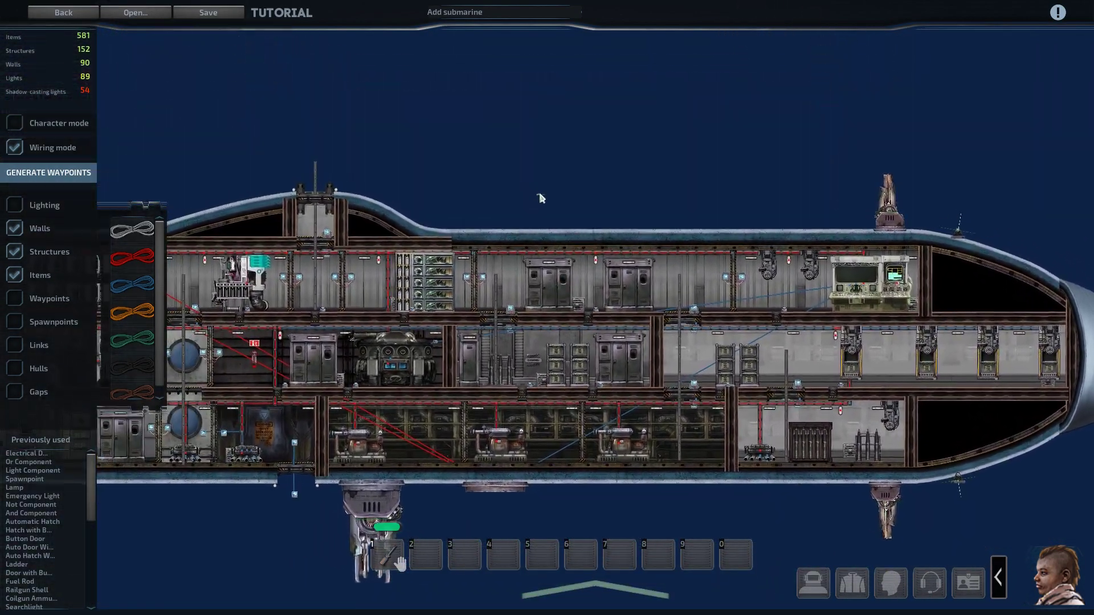
pyautogui.press('Escape')
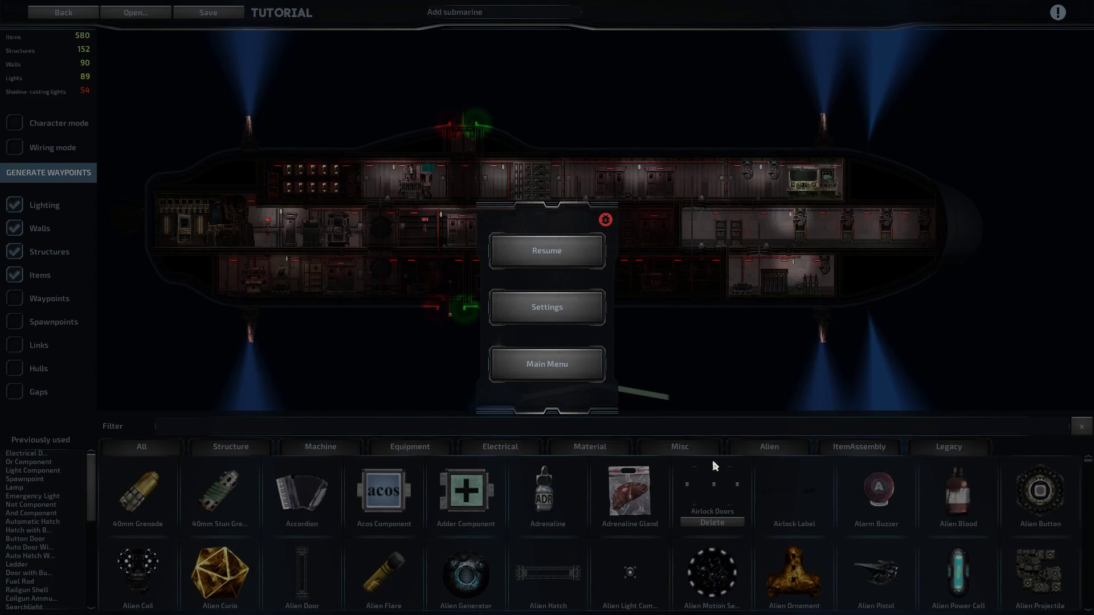
pyautogui.press('Escape')
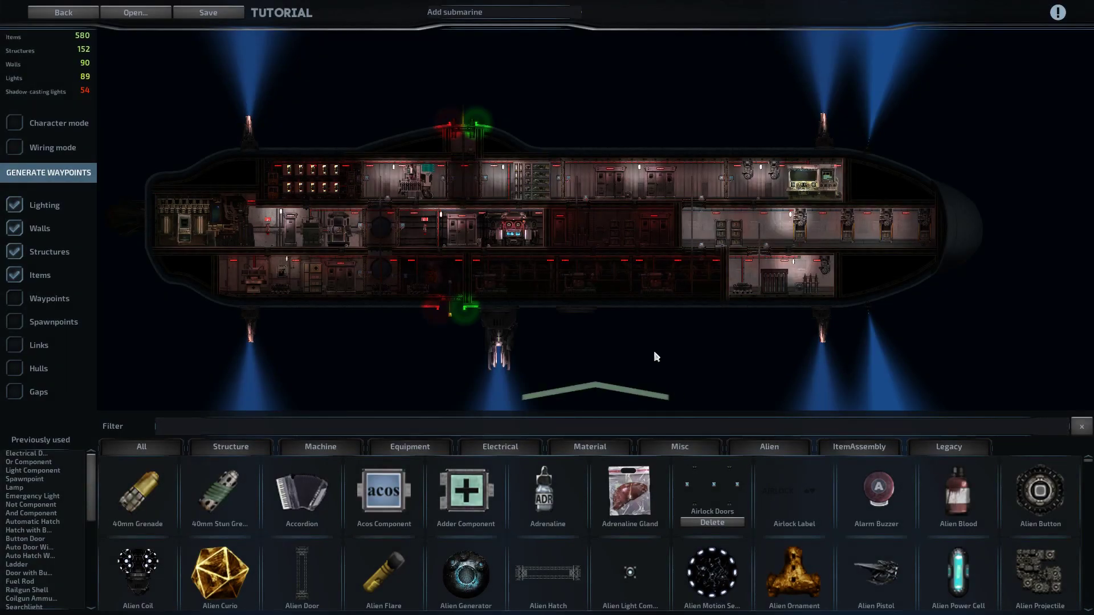
# Step: Place a Supplies Cabinet in the open water above the hull and turn off the lighting preview
pyautogui.scroll(5, 654, 354)
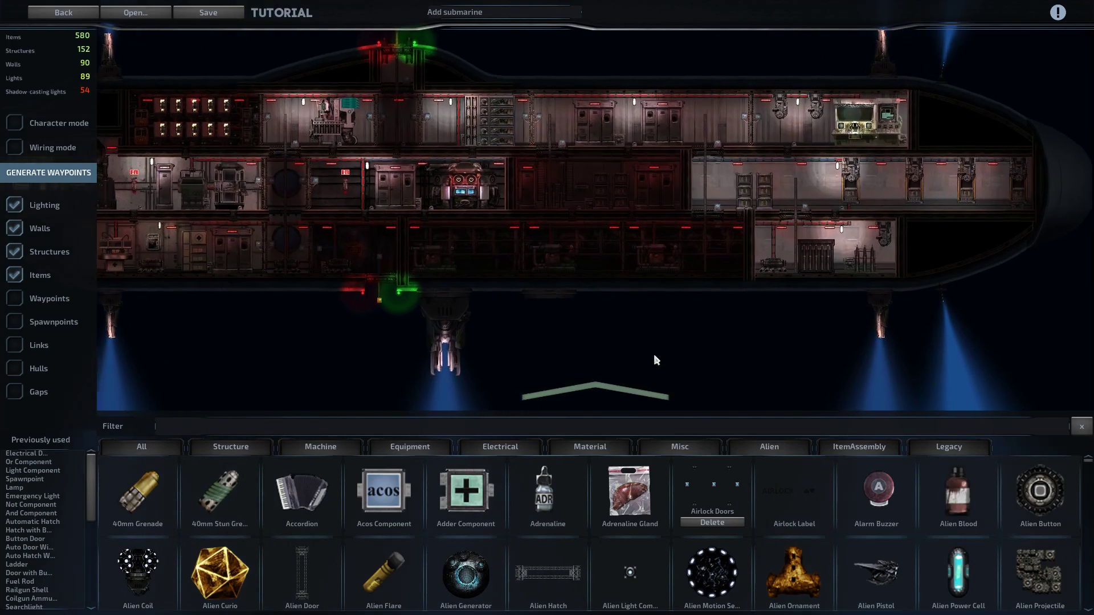
pyautogui.press('w')
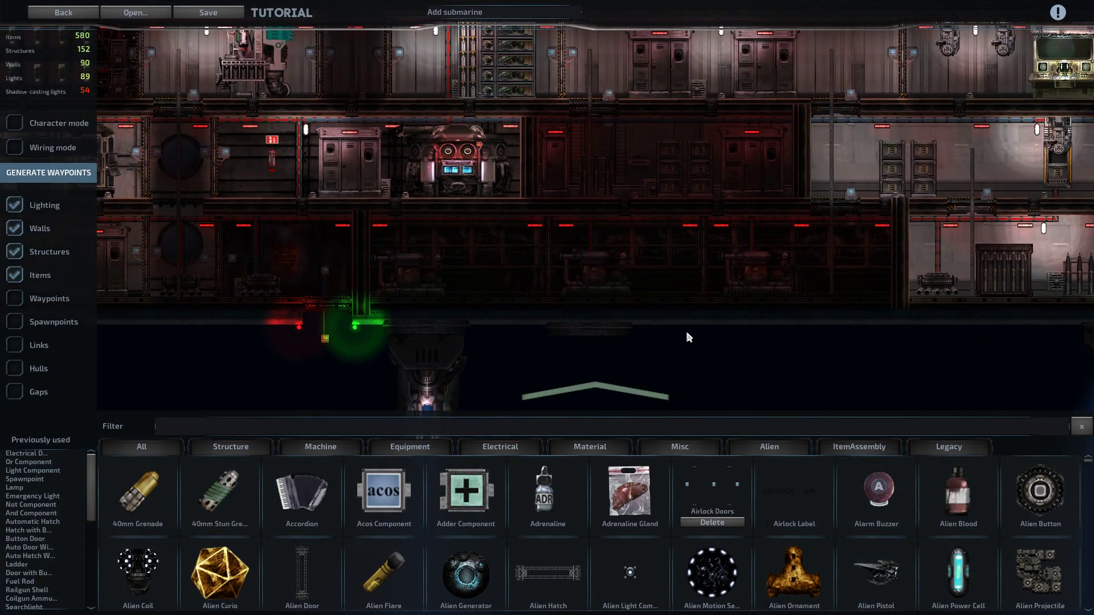
pyautogui.click(598, 431)
pyautogui.write('s')
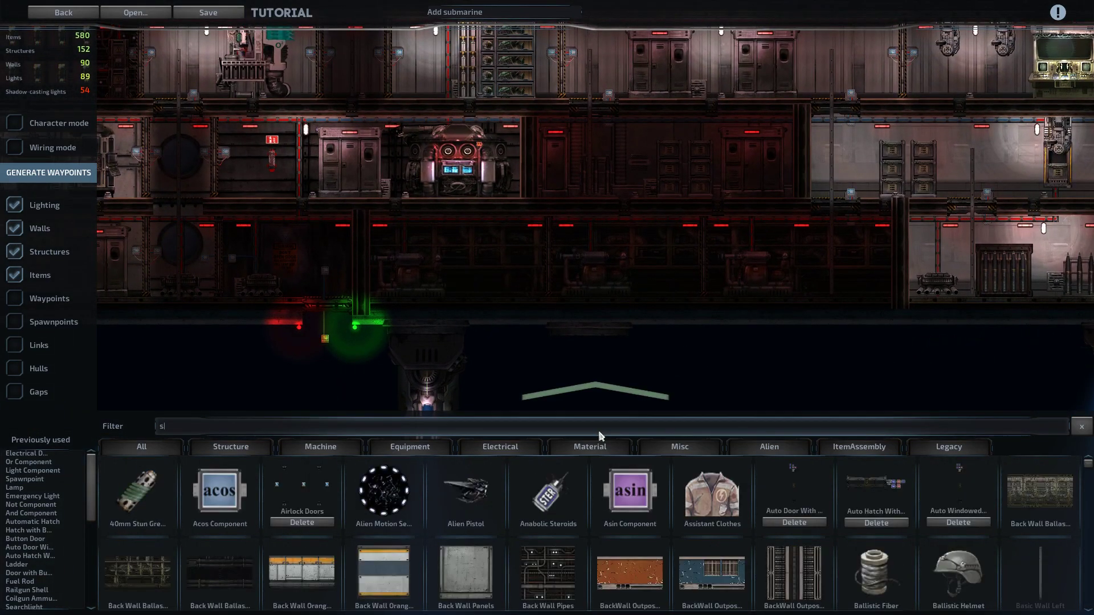
pyautogui.write('upp')
pyautogui.press('BackSpace')
pyautogui.write('pl')
pyautogui.click(119, 524)
pyautogui.press('w')
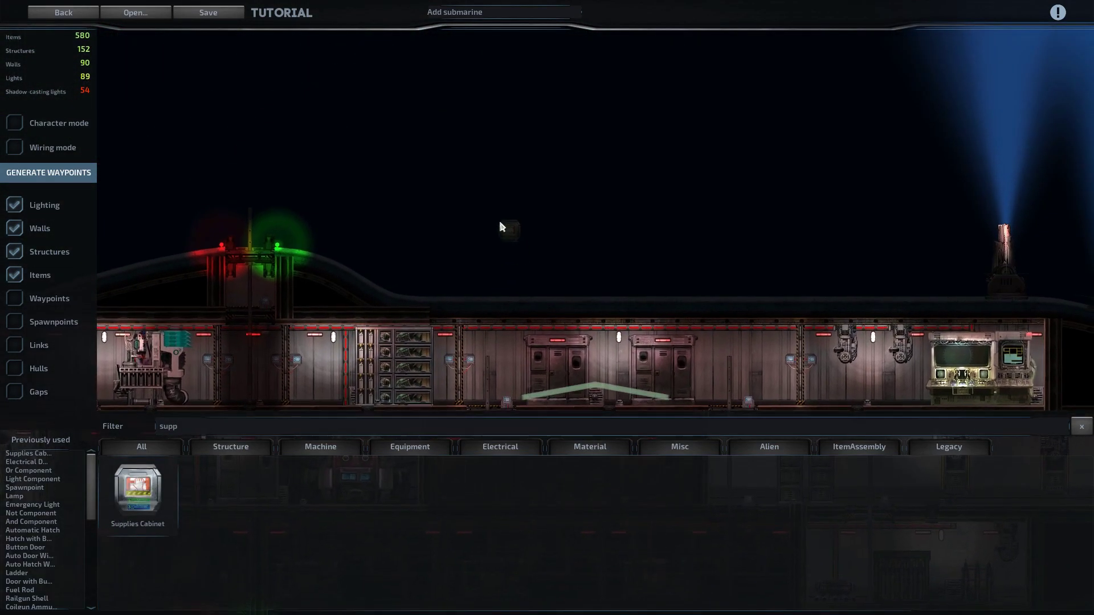
pyautogui.click(501, 224)
pyautogui.click(21, 214)
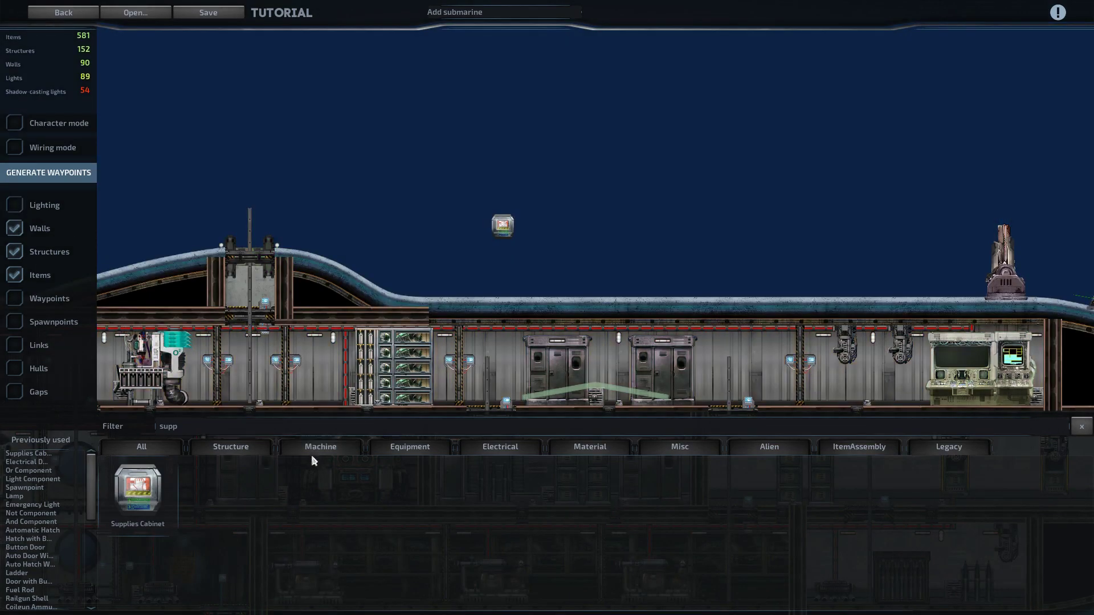
# Step: Place two Bandages and a Diving Mask in the water beside the Supplies Cabinet
pyautogui.click(295, 423)
pyautogui.write('banda')
pyautogui.click(166, 501)
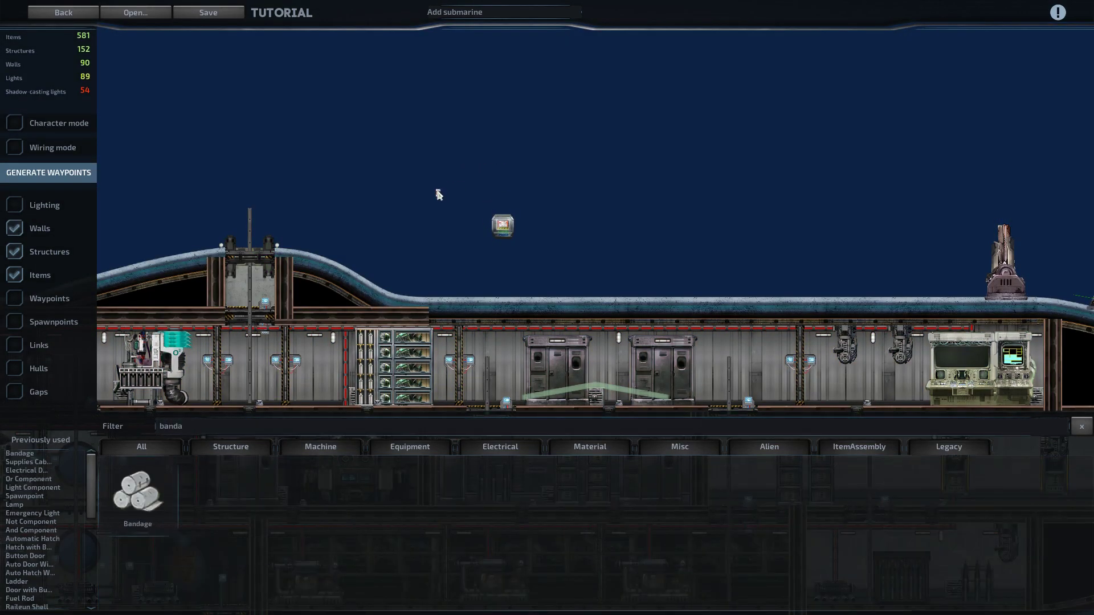
pyautogui.click(224, 425)
pyautogui.write('dii')
pyautogui.press('BackSpace')
pyautogui.write('vi')
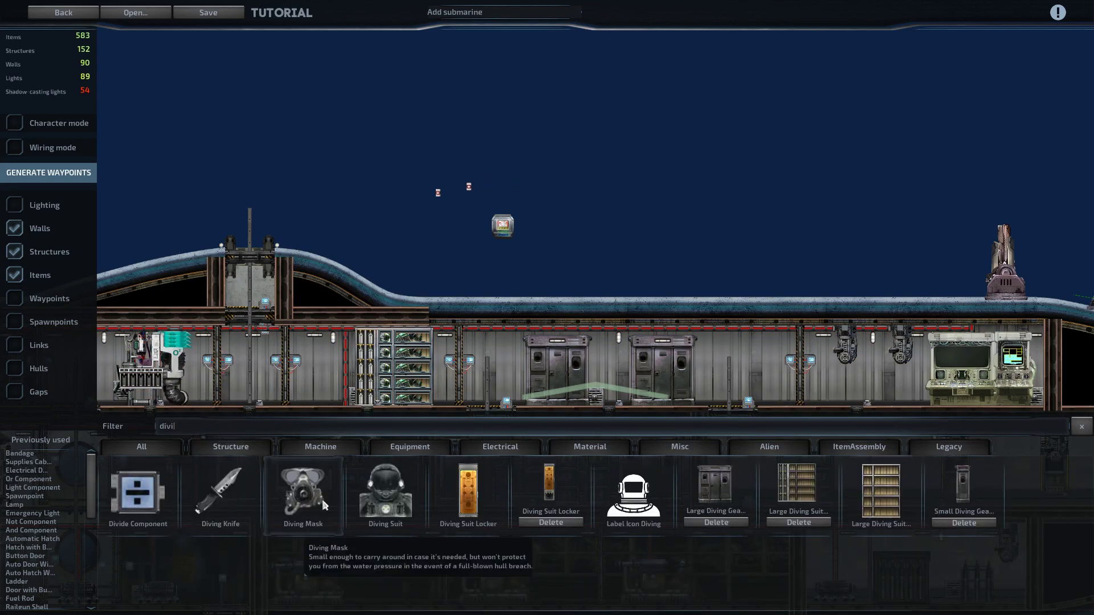
pyautogui.click(304, 493)
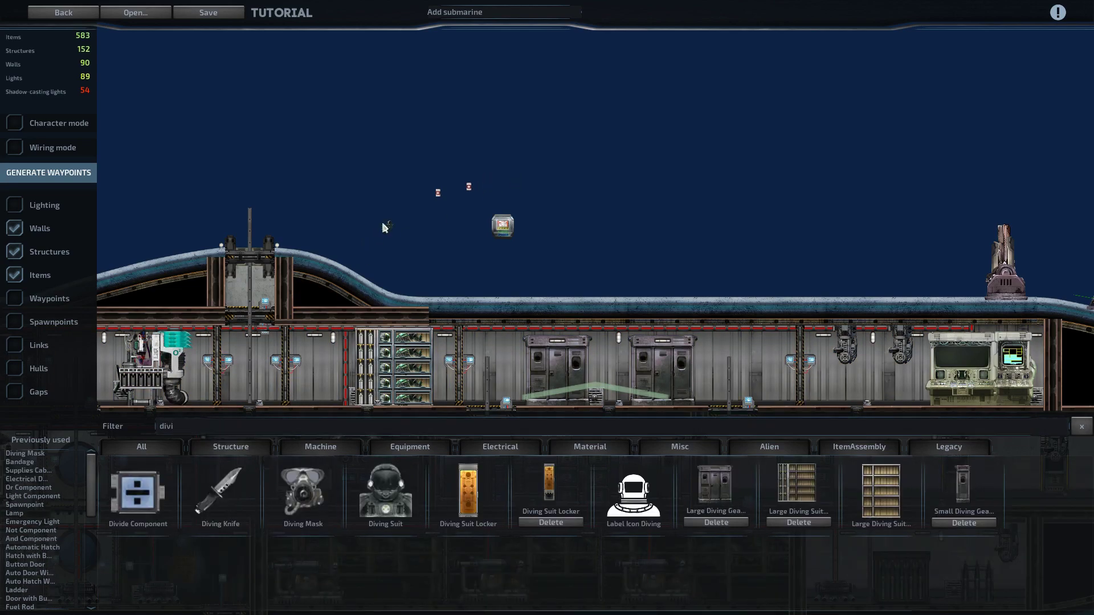
# Step: Place a Welding Tool and a Blood Pack in the water beside the Supplies Cabinet
pyautogui.click(334, 426)
pyautogui.write('weld')
pyautogui.click(221, 492)
pyautogui.click(397, 256)
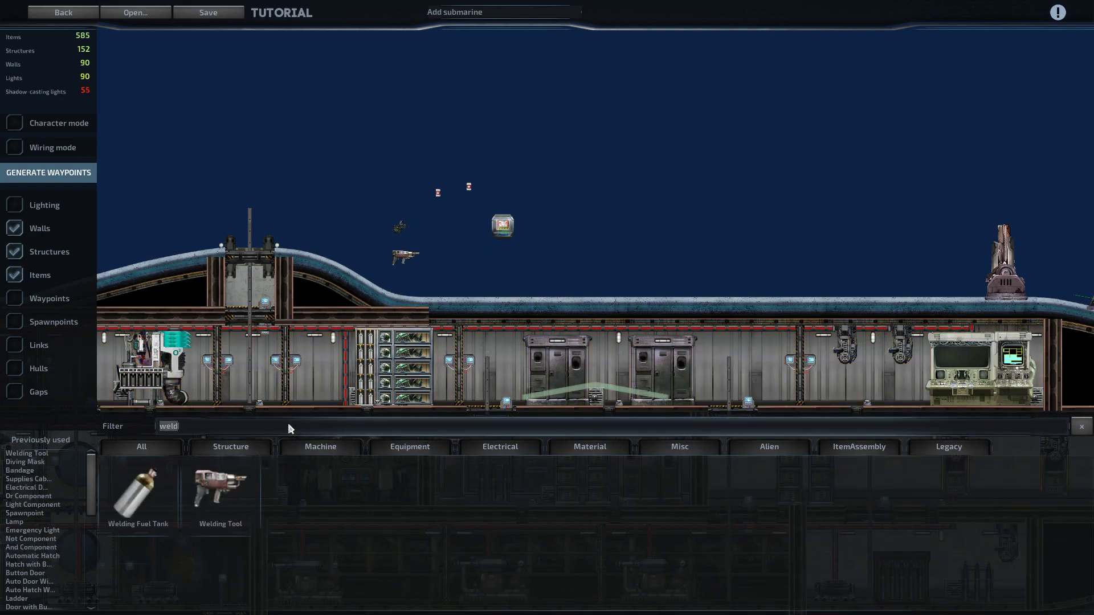
pyautogui.write('blood')
pyautogui.click(237, 491)
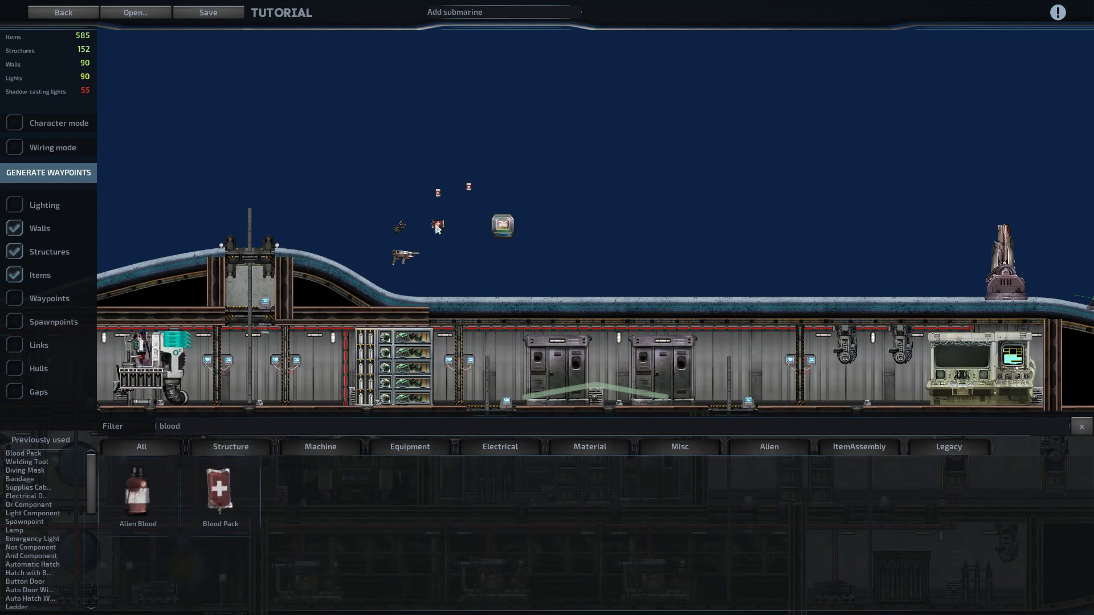
# Step: Place a Flashlight in the water beside the Supplies Cabinet
pyautogui.click(359, 423)
pyautogui.write('flash')
pyautogui.click(223, 492)
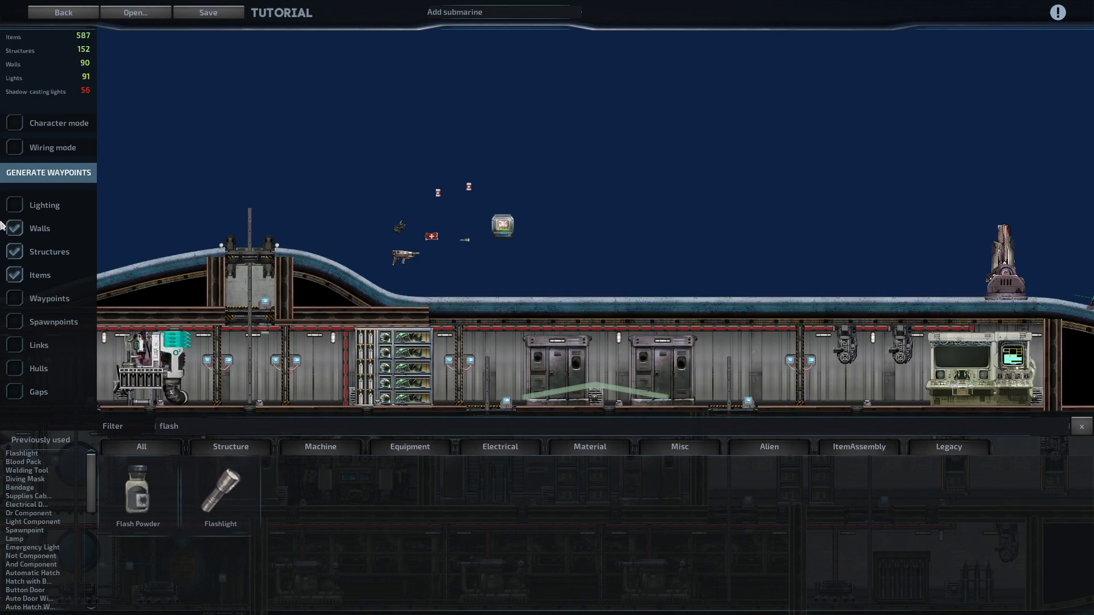
# Step: Pick up the loose items in character mode and store the bandages, diving mask, welding tool, blood pack and flashlight in the Supplies Cabinet
pyautogui.click(14, 123)
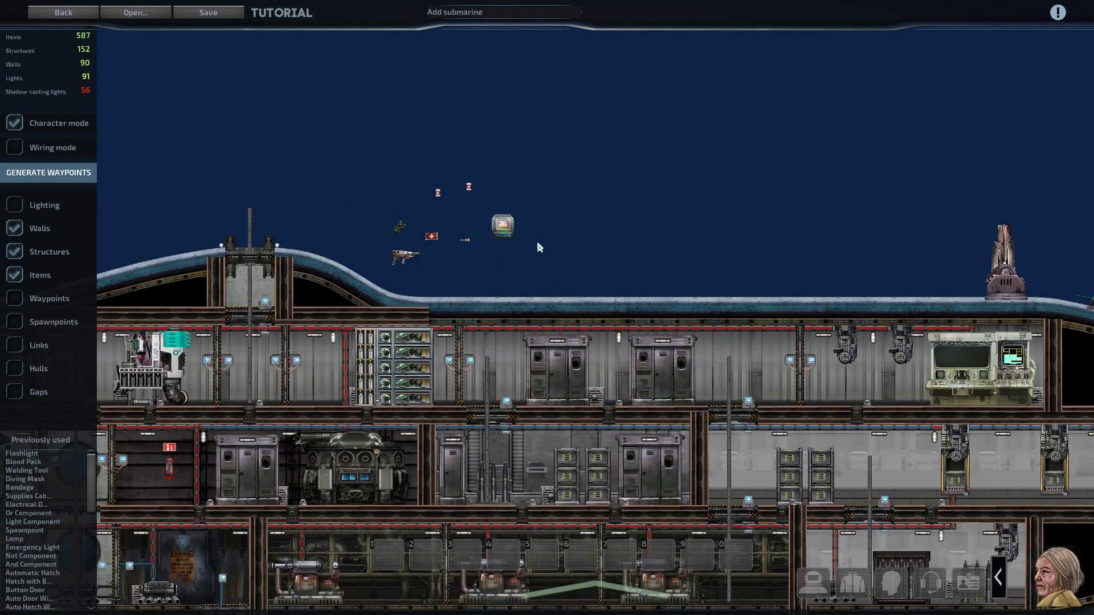
pyautogui.click(404, 259)
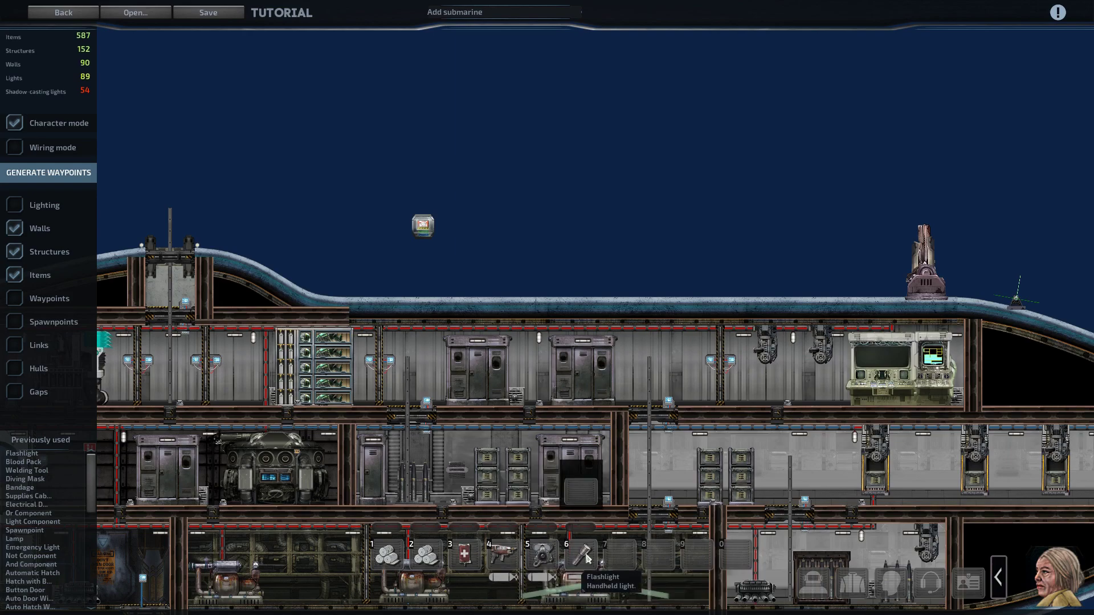
pyautogui.press('w')
pyautogui.click(425, 299)
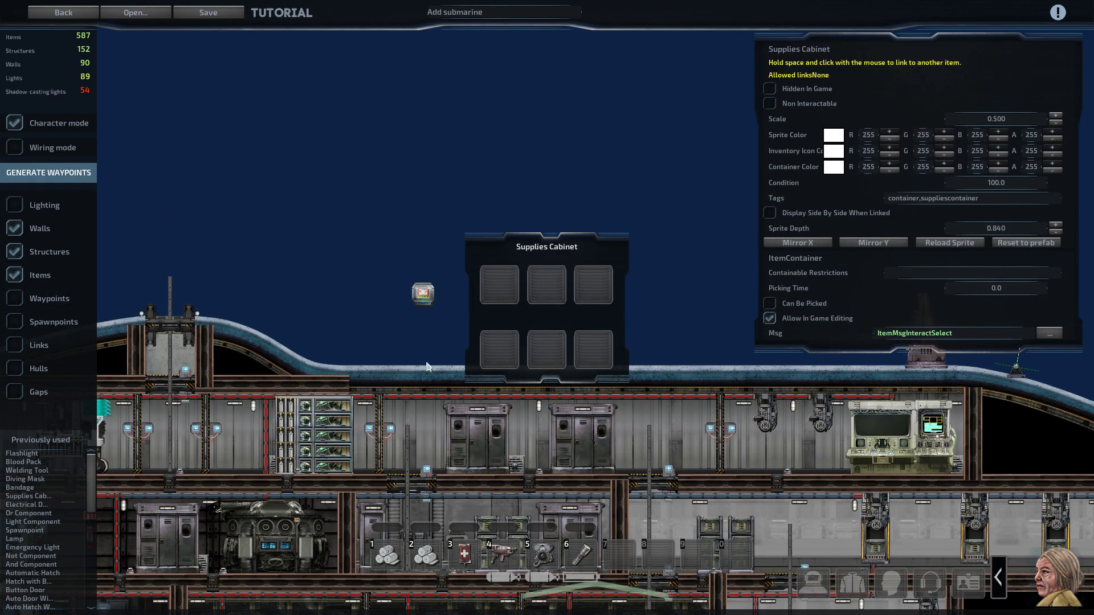
pyautogui.moveTo(387, 556); pyautogui.dragTo(499, 285)
pyautogui.moveTo(426, 551); pyautogui.dragTo(499, 349)
pyautogui.moveTo(543, 553); pyautogui.dragTo(548, 285)
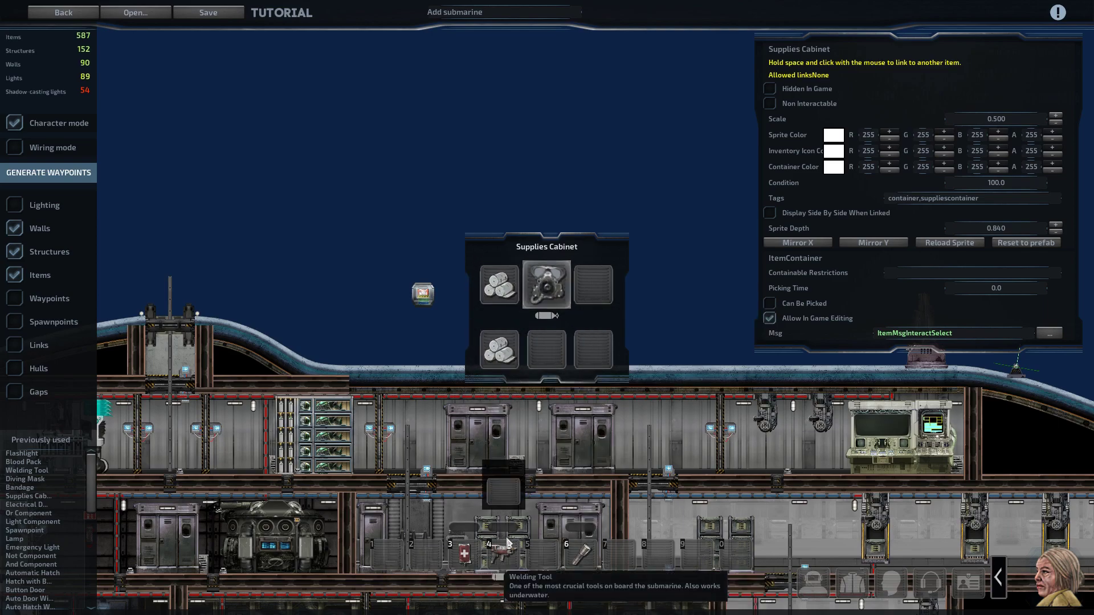
pyautogui.moveTo(504, 547); pyautogui.dragTo(547, 349)
pyautogui.moveTo(464, 553); pyautogui.dragTo(594, 288)
pyautogui.moveTo(581, 555); pyautogui.dragTo(594, 349)
pyautogui.rightClick(641, 289)
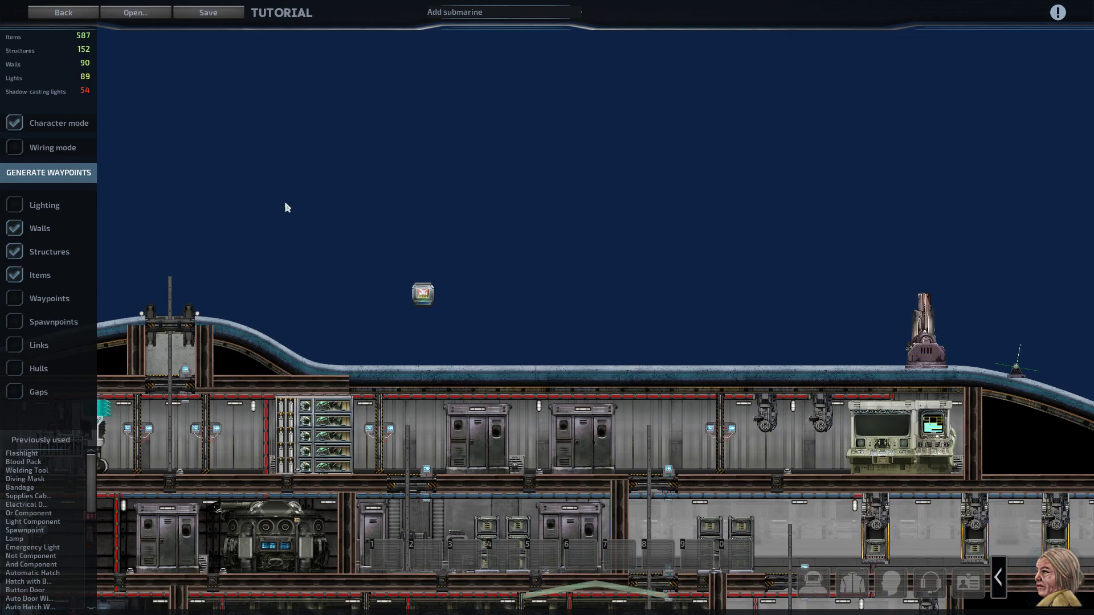
# Step: Leave character mode and place a Welding Fuel Tank in the water near the Supplies Cabinet
pyautogui.click(15, 128)
pyautogui.click(395, 426)
pyautogui.write('fue')
pyautogui.click(474, 499)
# Step: Place a Battery Cell and an Oxygen Tank in the water near the Supplies Cabinet
pyautogui.click(418, 428)
pyautogui.write('batt')
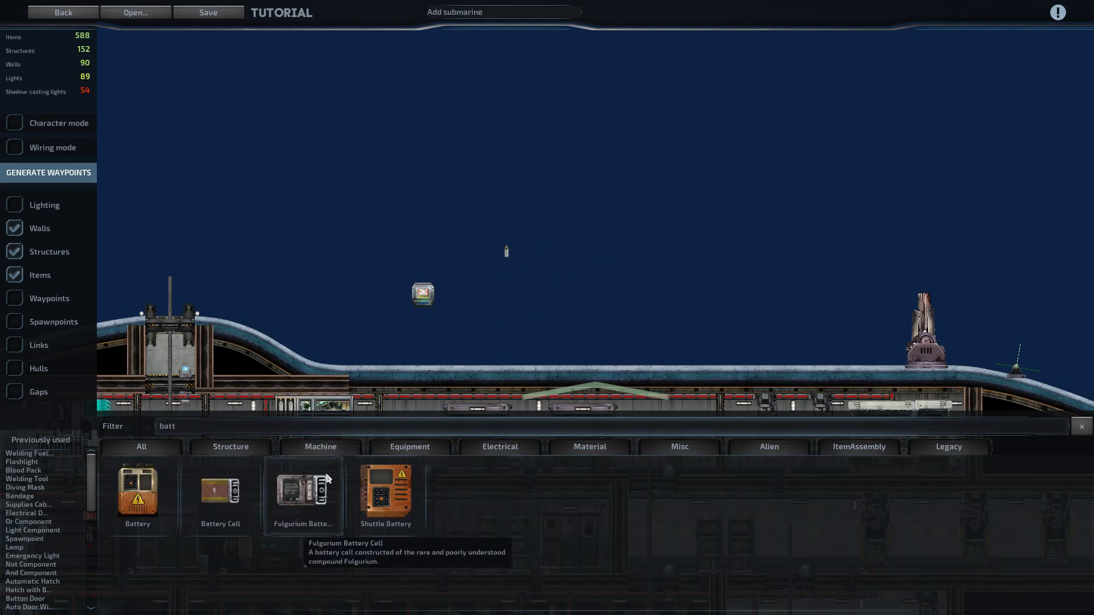
pyautogui.click(249, 499)
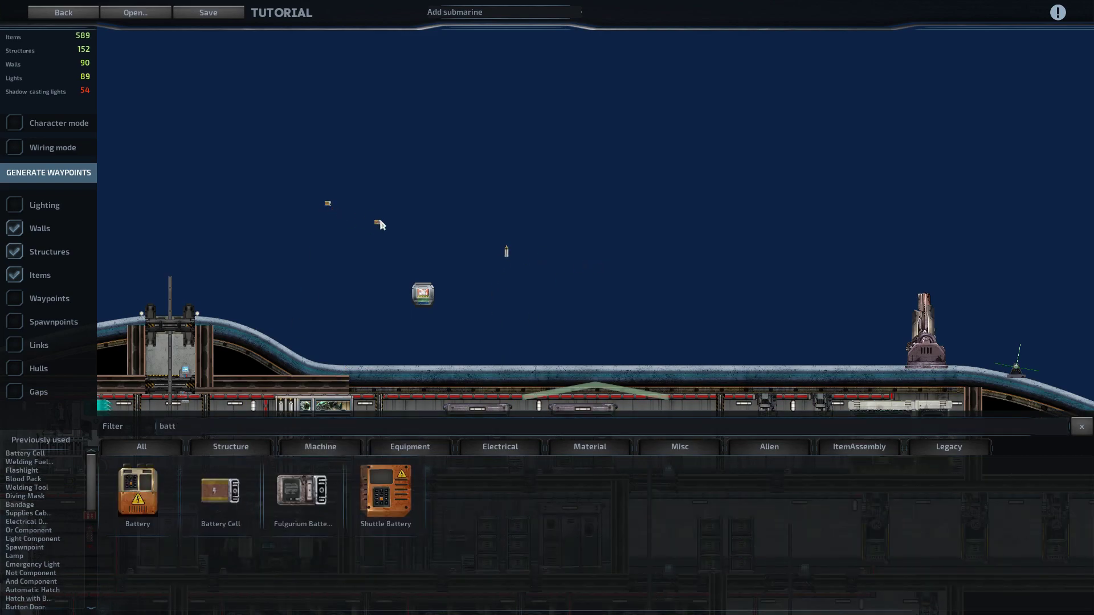
pyautogui.write('oxy')
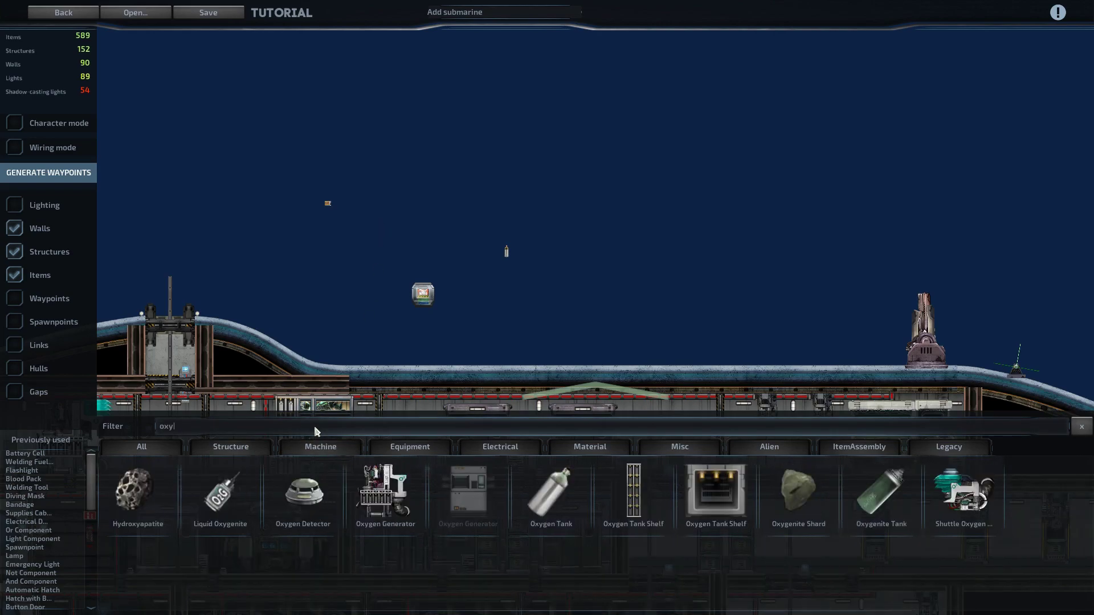
pyautogui.click(552, 493)
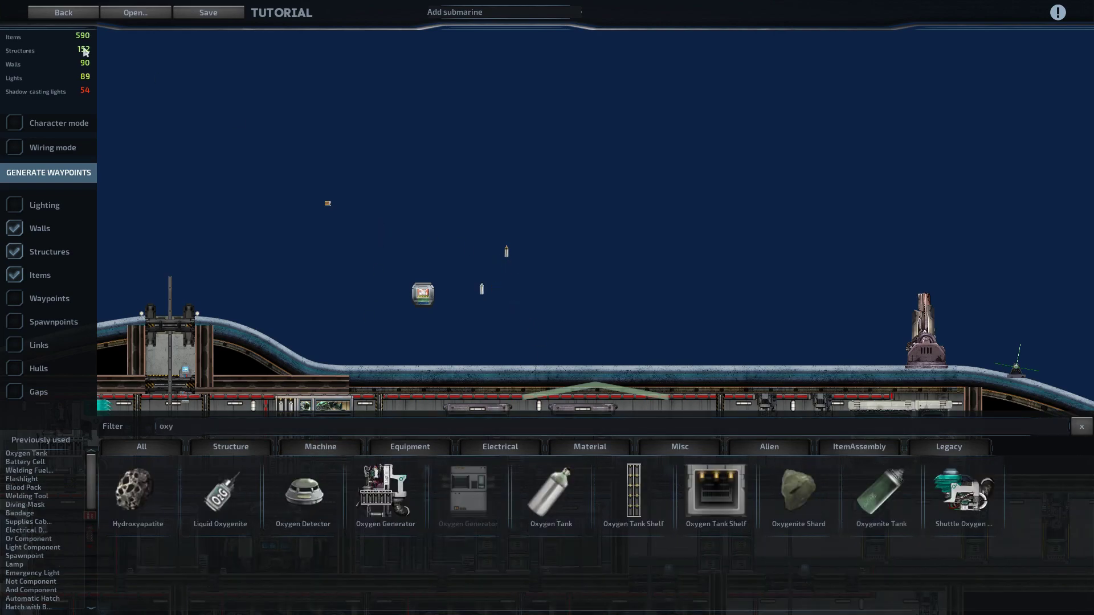
# Step: Pick up the battery cell, oxygen tank and welding fuel tank in character mode, store them in the Supplies Cabinet and leave character mode
pyautogui.click(16, 123)
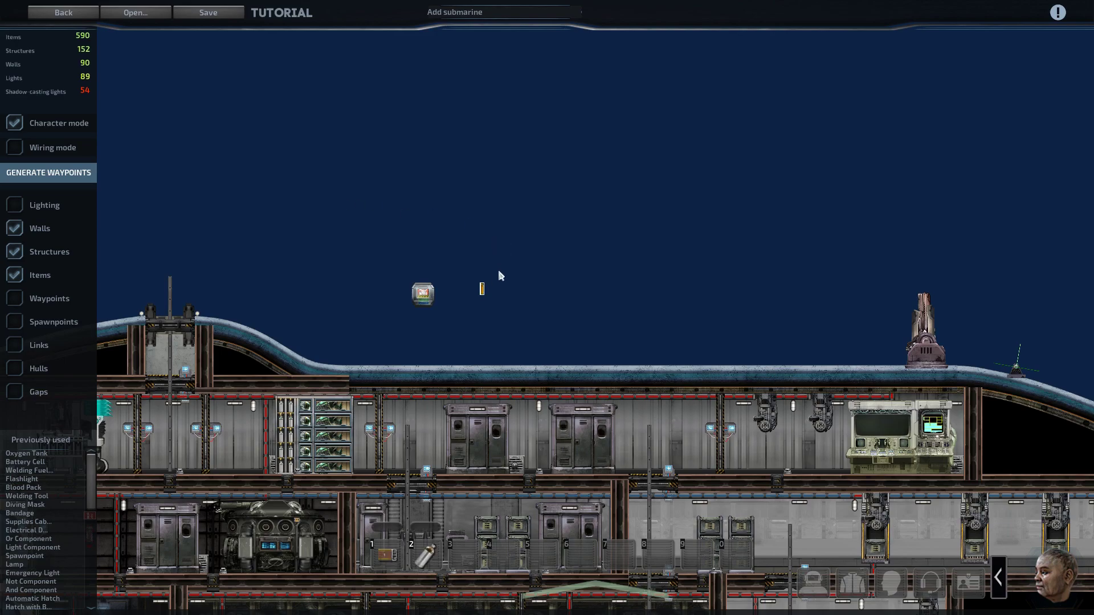
pyautogui.click(432, 295)
pyautogui.moveTo(476, 561); pyautogui.dragTo(549, 288)
pyautogui.moveTo(425, 560); pyautogui.dragTo(545, 353)
pyautogui.moveTo(388, 556); pyautogui.dragTo(593, 349)
pyautogui.rightClick(694, 274)
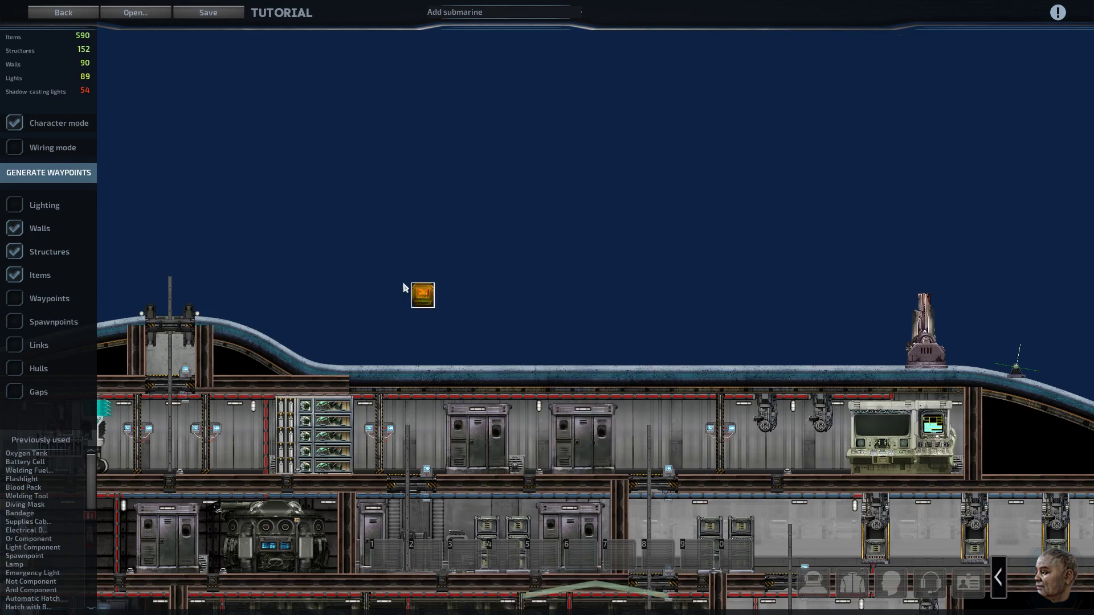
pyautogui.click(15, 123)
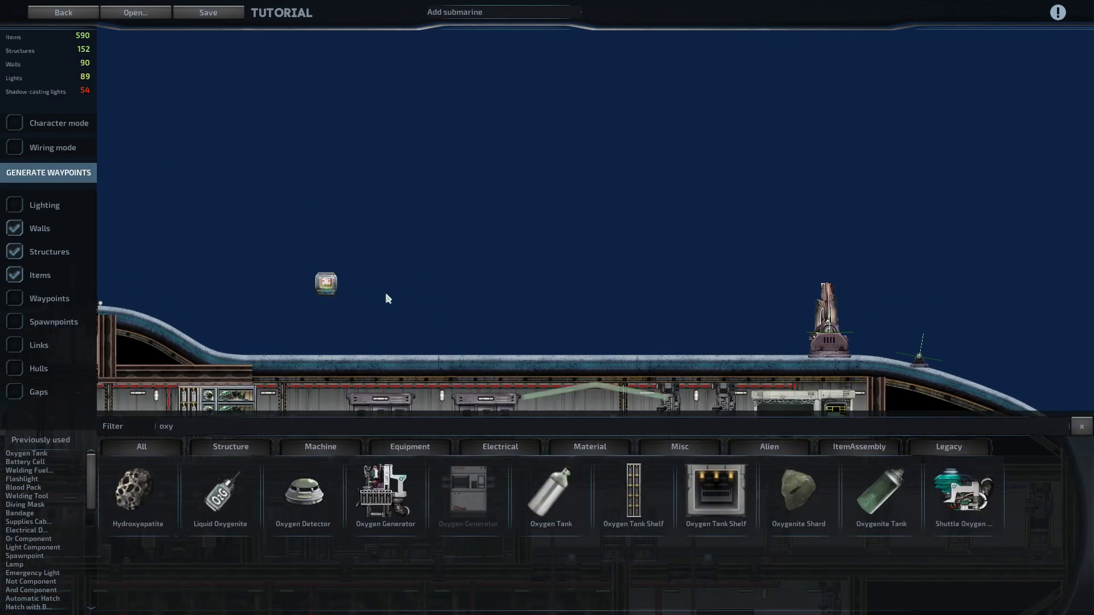
# Step: Move the stocked Supplies Cabinet beside the Navigation Terminal and place a copy in the middle-deck room below
pyautogui.scroll(3, 296, 220)
pyautogui.click(268, 209)
pyautogui.press('d')
pyautogui.moveTo(270, 209); pyautogui.dragTo(561, 362)
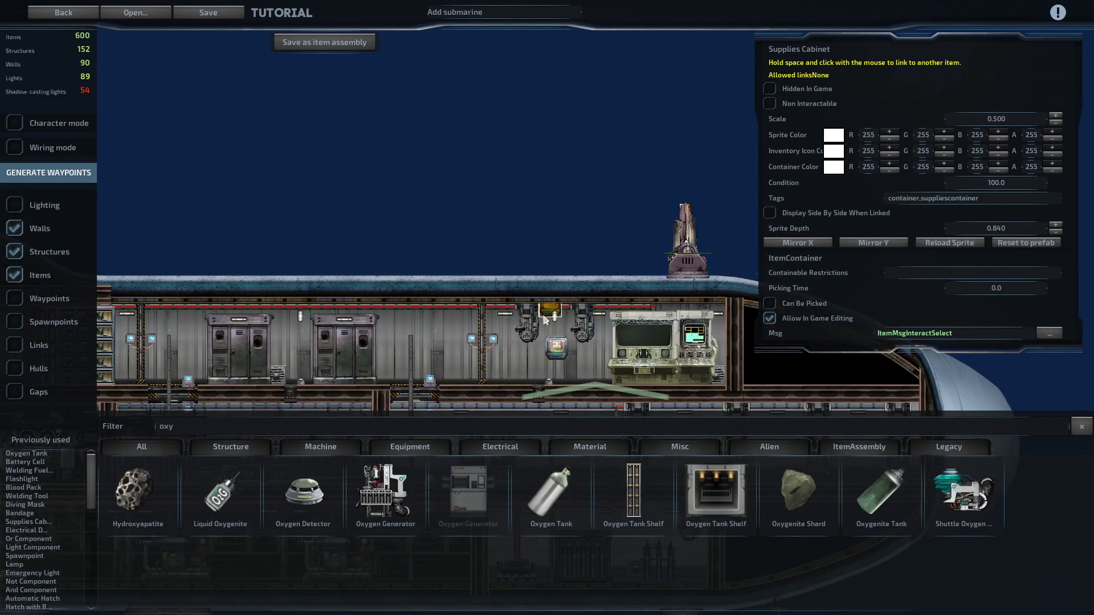
pyautogui.press('s')
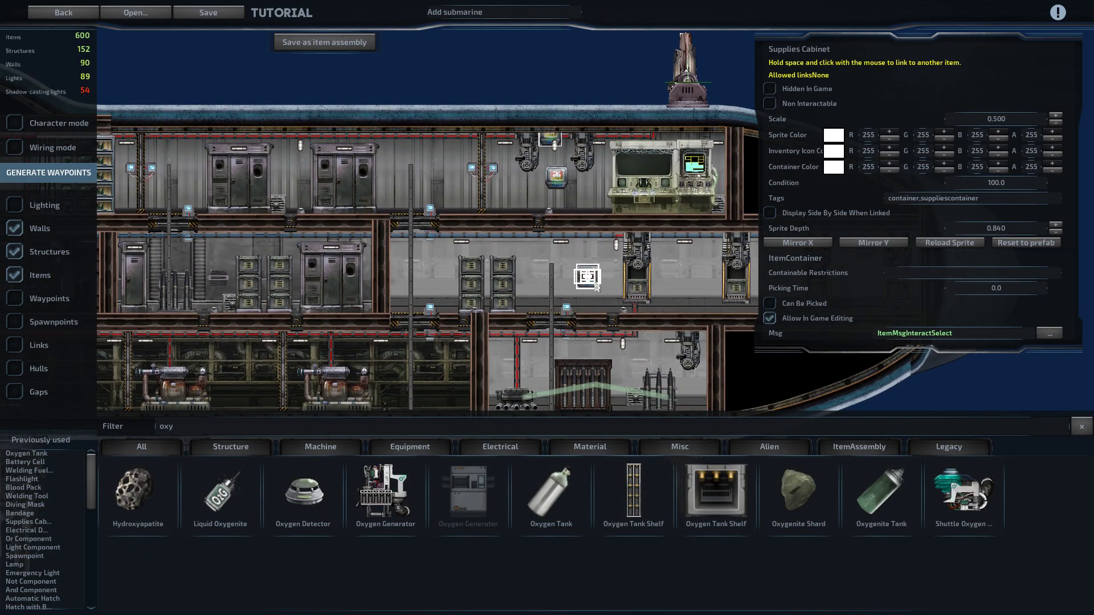
pyautogui.moveTo(595, 284); pyautogui.dragTo(597, 285)
# Step: Place another copy of the Supplies Cabinet in the lower-deck room near the bow
pyautogui.hotkey('ctrl', 'c')
pyautogui.hotkey('ctrl', 'v')
pyautogui.press('a')
pyautogui.moveTo(546, 309); pyautogui.dragTo(648, 370)
pyautogui.press('d')
# Step: Place two more Supplies Cabinet copies beside the fire extinguishers, one aft of the reactor and one next to the engine
pyautogui.hotkey('ctrl', 'v')
pyautogui.press('a')
pyautogui.press('a')
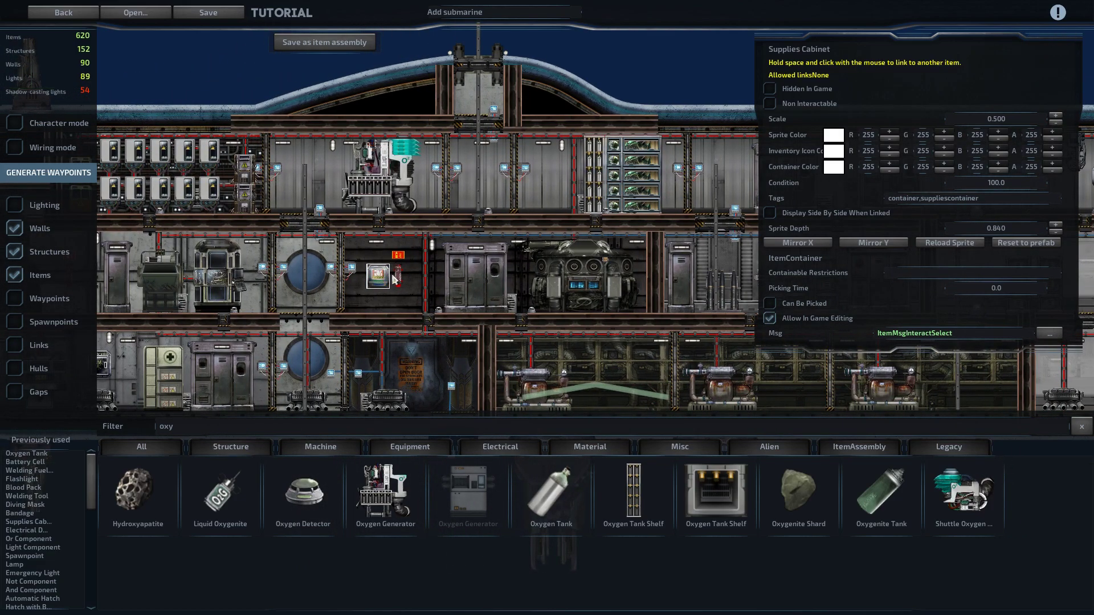
pyautogui.press('a')
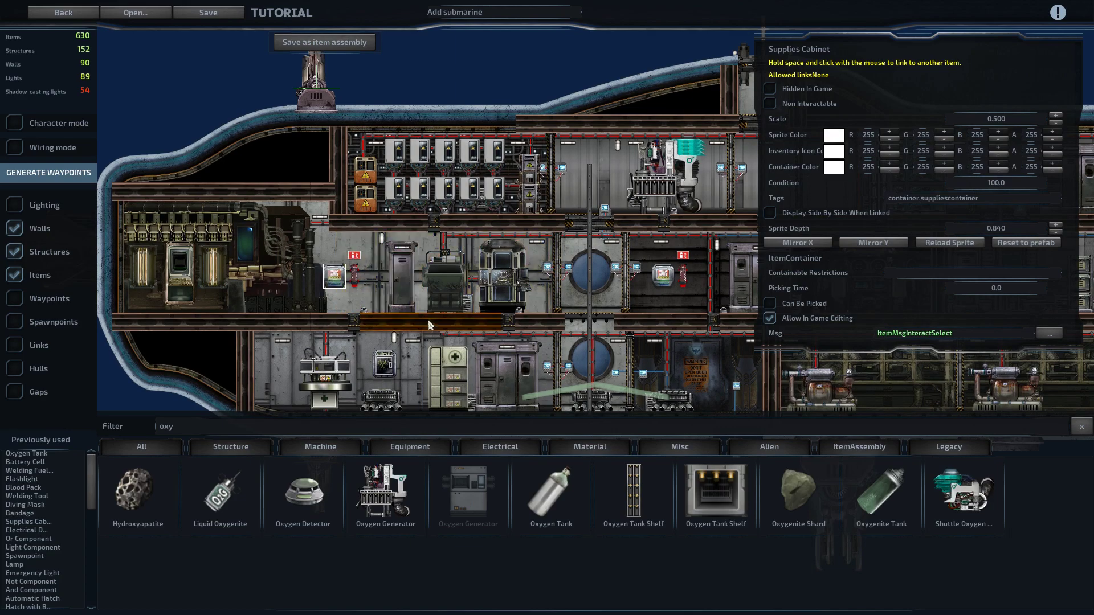
# Step: Open the Medicine Cabinet in character mode to view its contents, and leave character mode
pyautogui.press('s')
pyautogui.press('w')
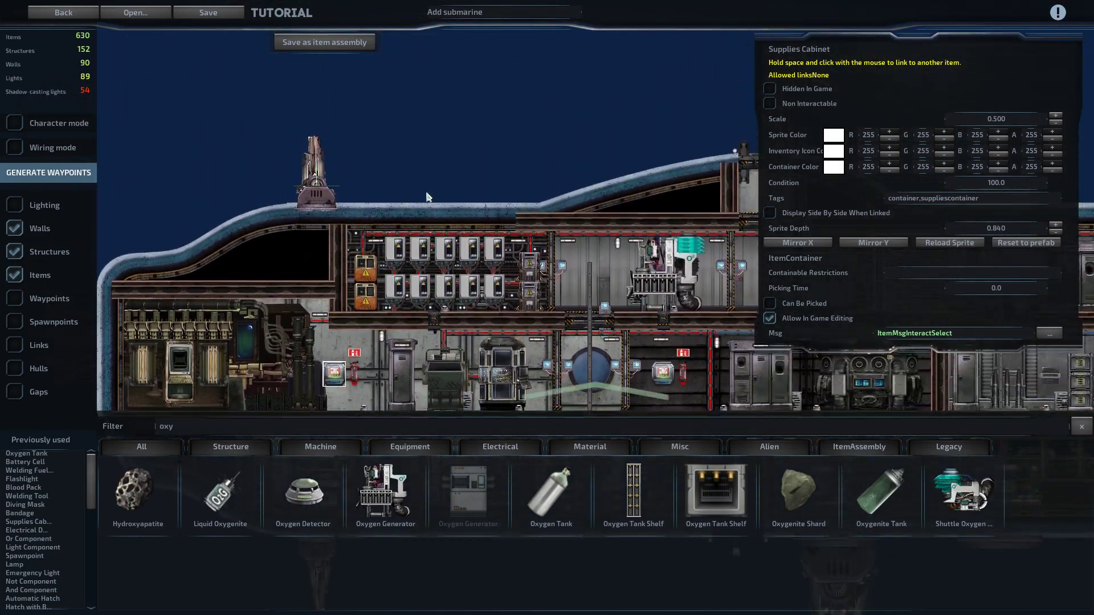
pyautogui.press('s')
pyautogui.click(424, 162)
pyautogui.press('s')
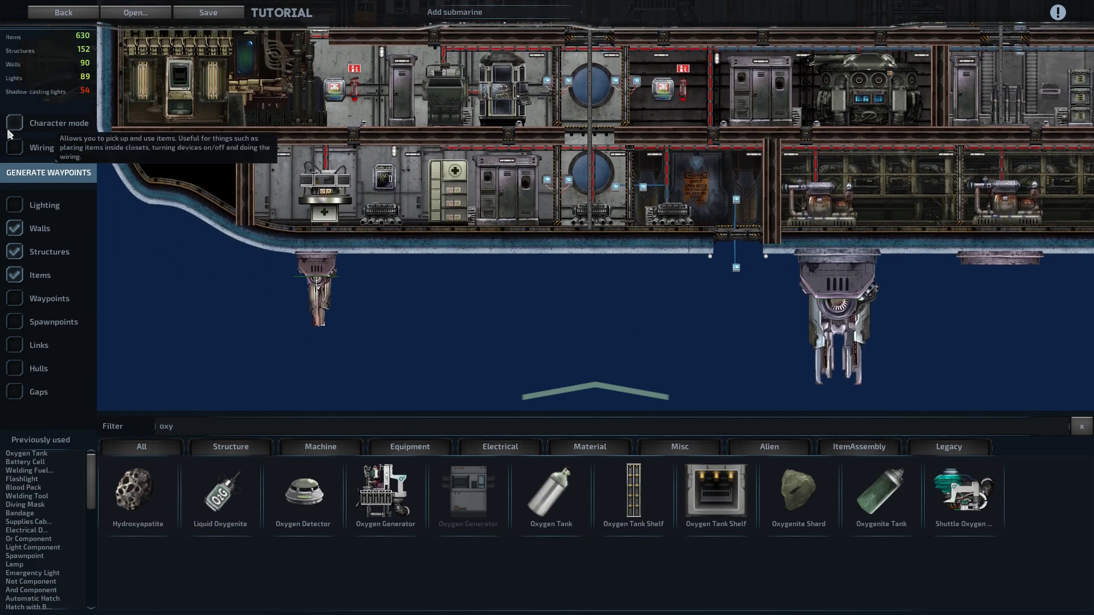
pyautogui.click(11, 125)
pyautogui.click(456, 197)
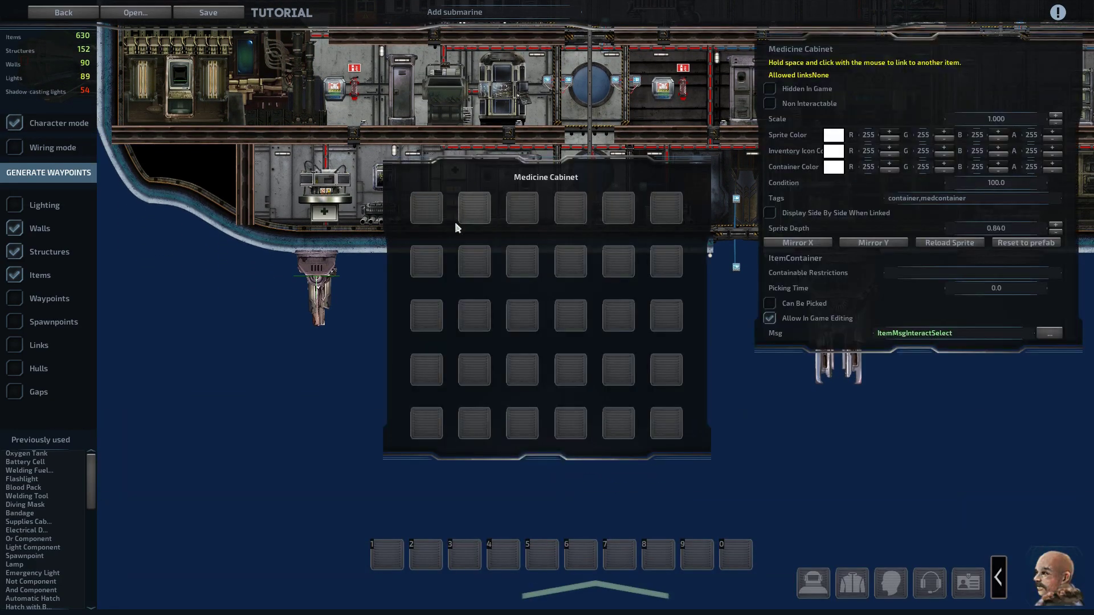
pyautogui.click(275, 382)
pyautogui.click(15, 123)
pyautogui.scroll(-5, 551, 257)
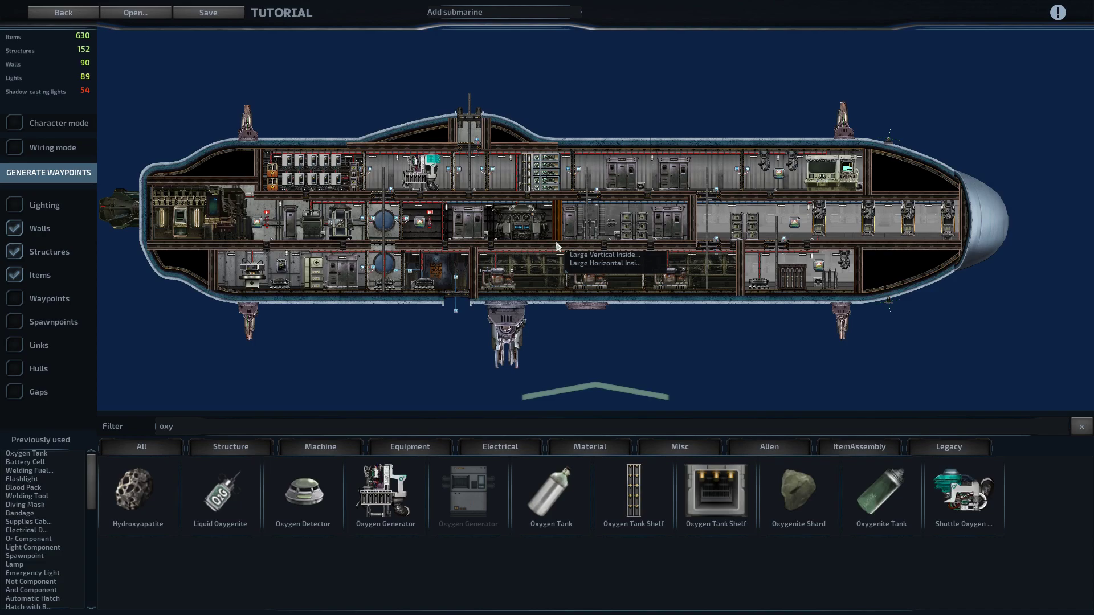
# Step: Load the Tutorial submarine into the editor
pyautogui.press('Escape')
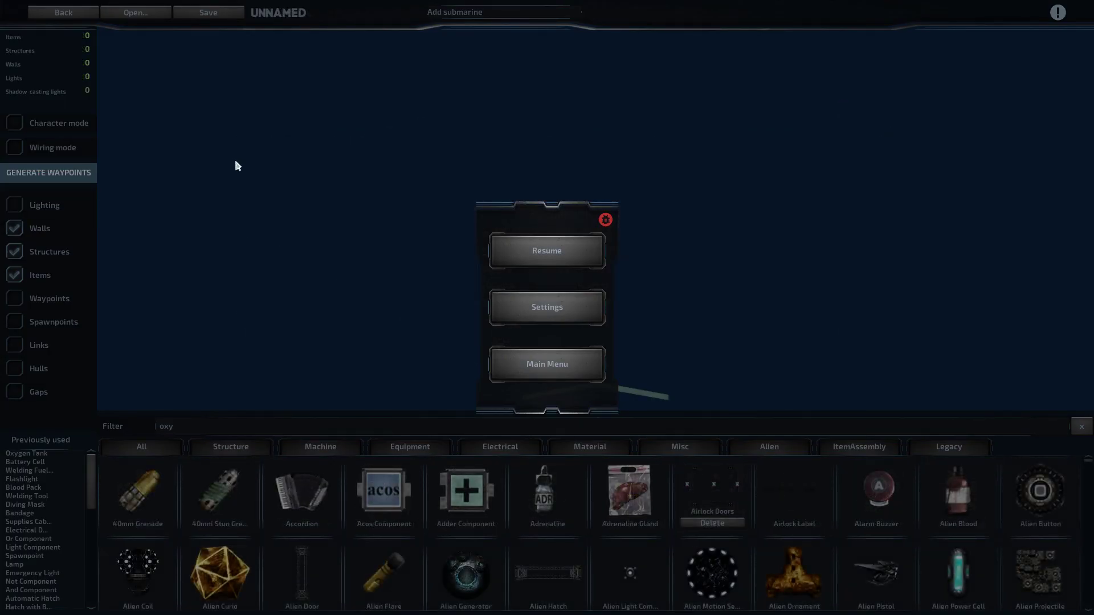
pyautogui.press('Escape')
pyautogui.click(149, 14)
pyautogui.scroll(-5, 490, 308)
pyautogui.click(480, 365)
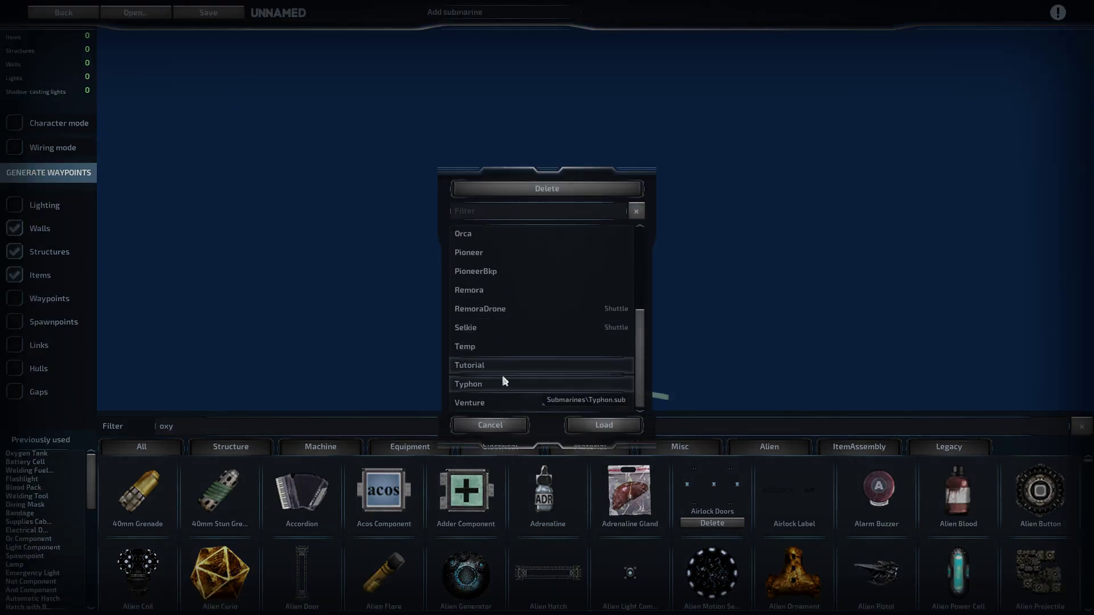
pyautogui.click(617, 432)
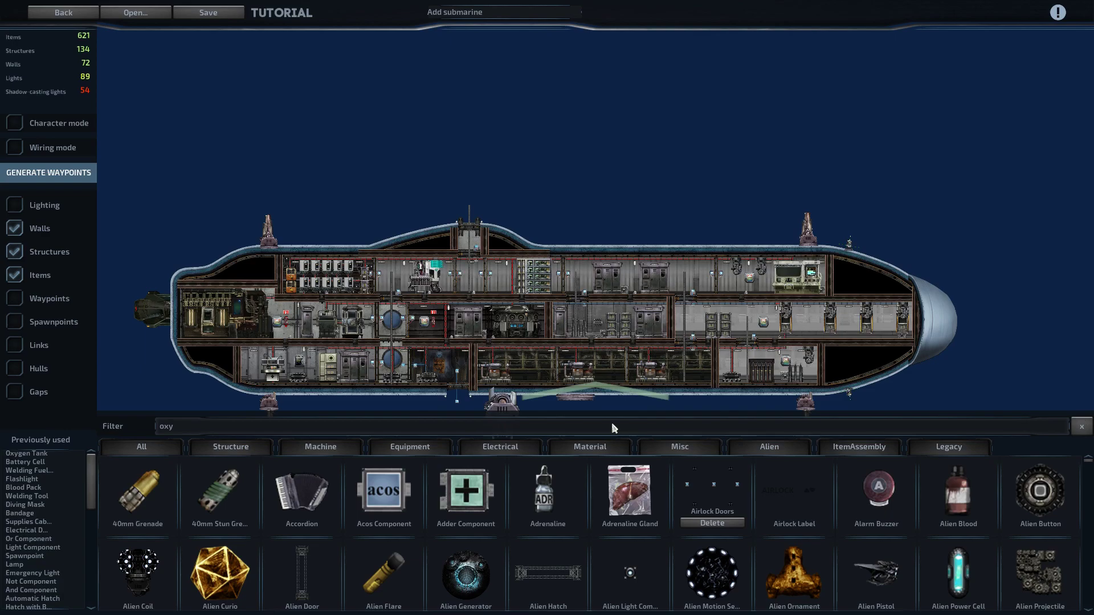
# Step: Inspect the controls of the ballast pumps in character mode, and leave character mode
pyautogui.scroll(5, 627, 245)
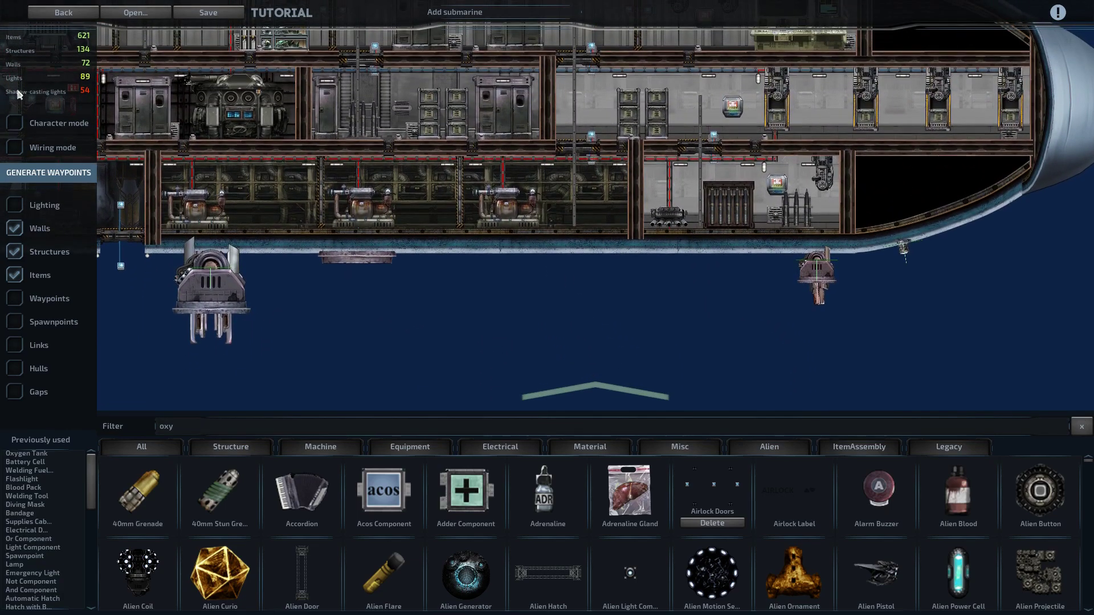
pyautogui.click(14, 123)
pyautogui.click(539, 218)
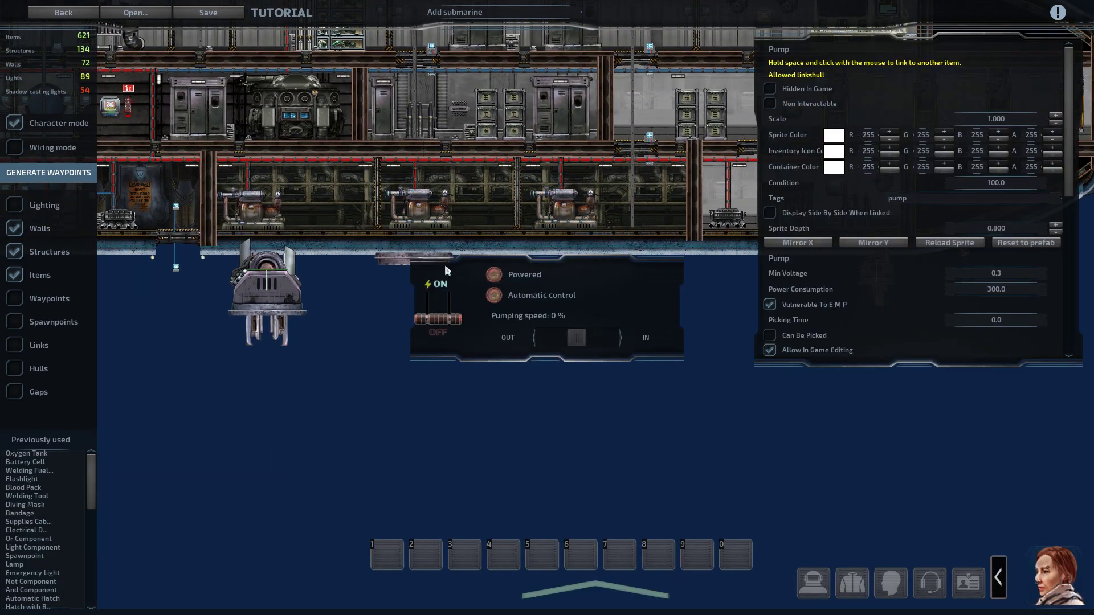
pyautogui.click(376, 362)
pyautogui.click(419, 211)
pyautogui.click(413, 317)
pyautogui.click(379, 335)
pyautogui.press('a')
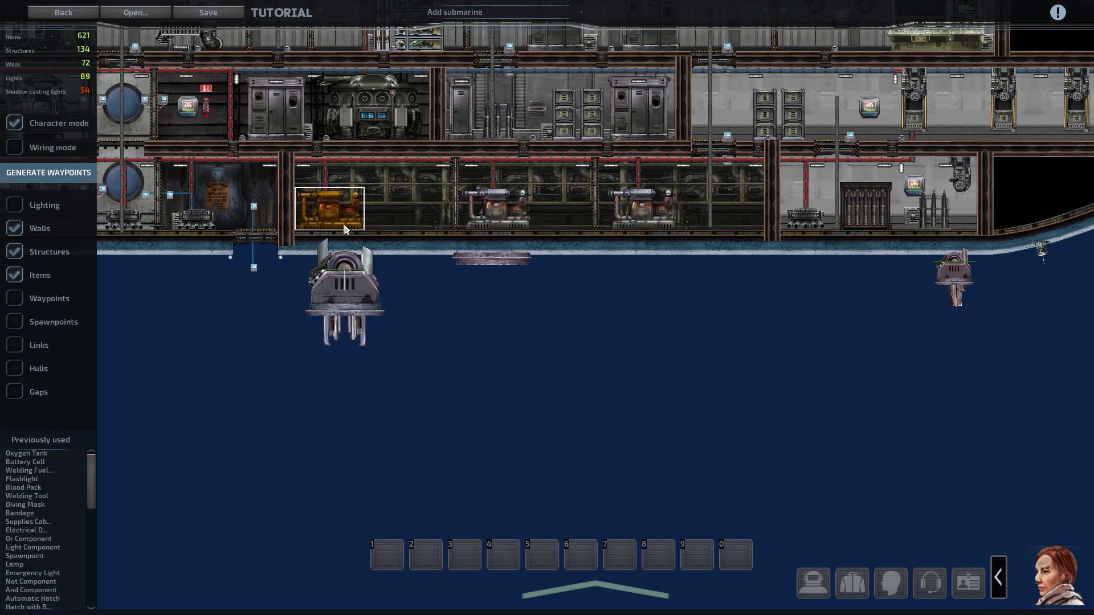
pyautogui.click(344, 229)
pyautogui.click(445, 430)
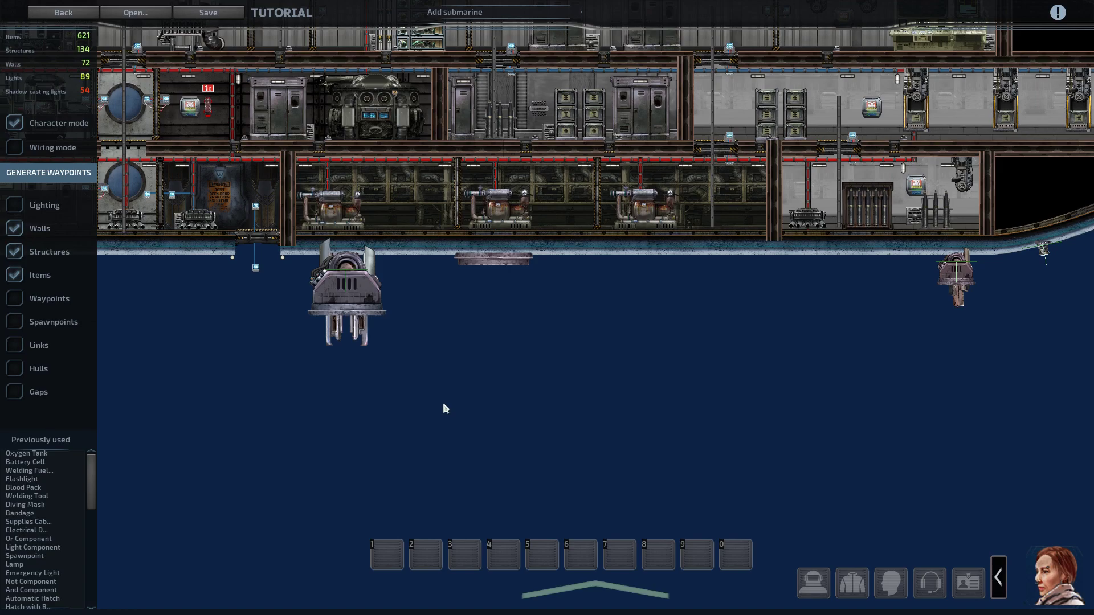
pyautogui.press('w')
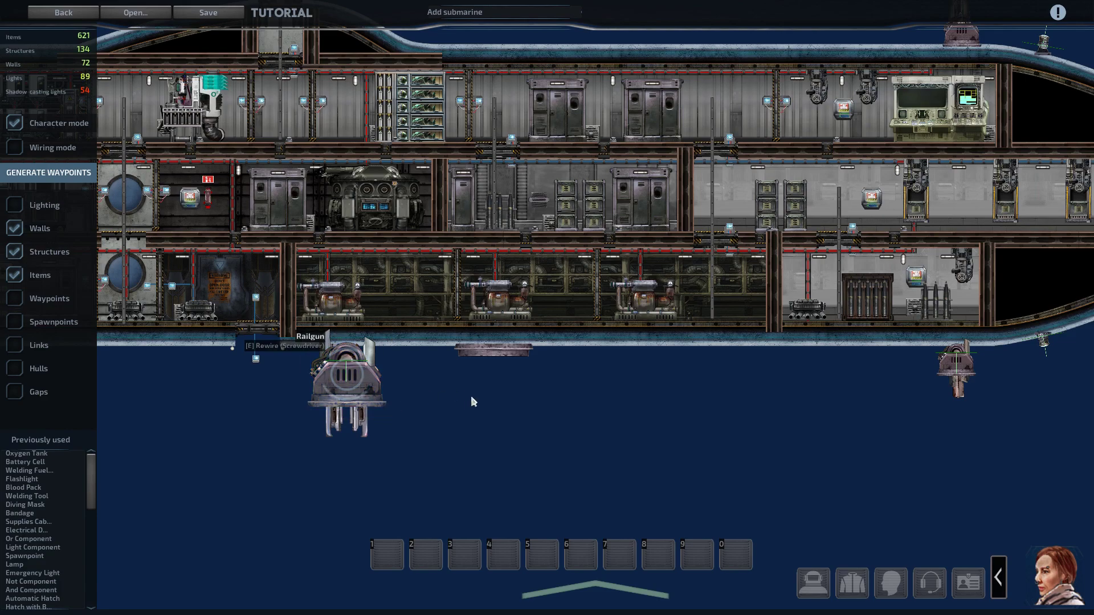
pyautogui.click(20, 128)
# Step: Flip the railgun and the bow coilgun beneath the hull vertically so they hang downward
pyautogui.click(416, 258)
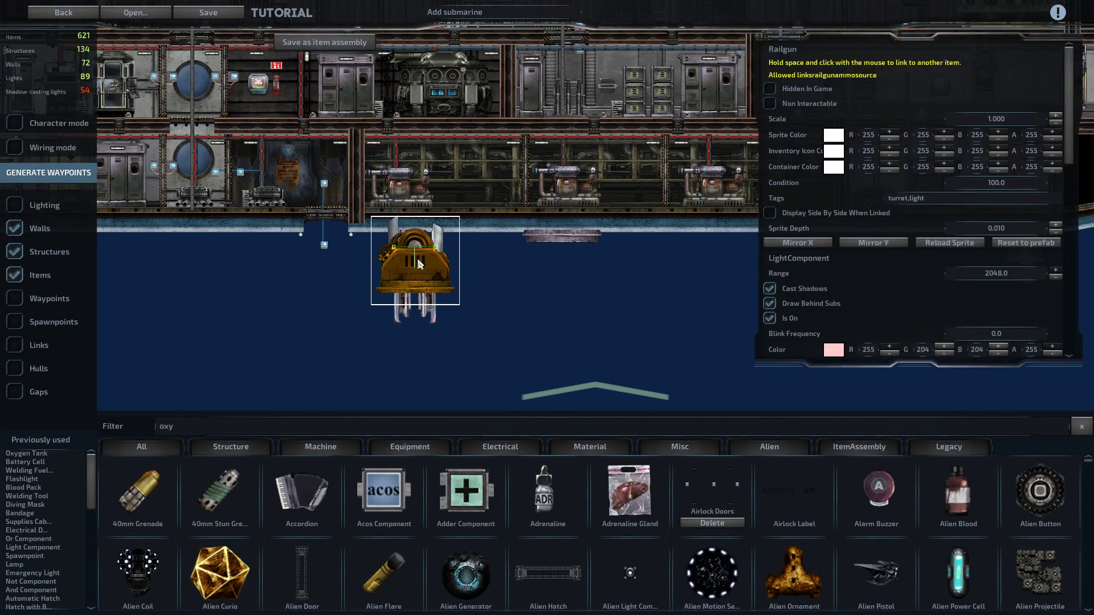
pyautogui.click(553, 284)
pyautogui.press('d')
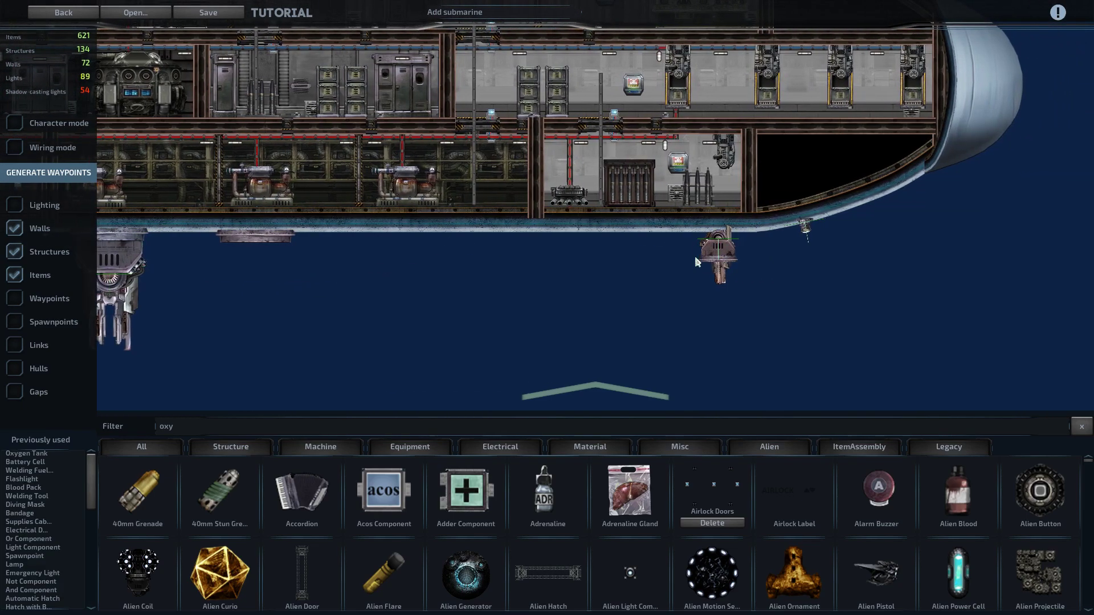
pyautogui.click(706, 257)
pyautogui.press('a')
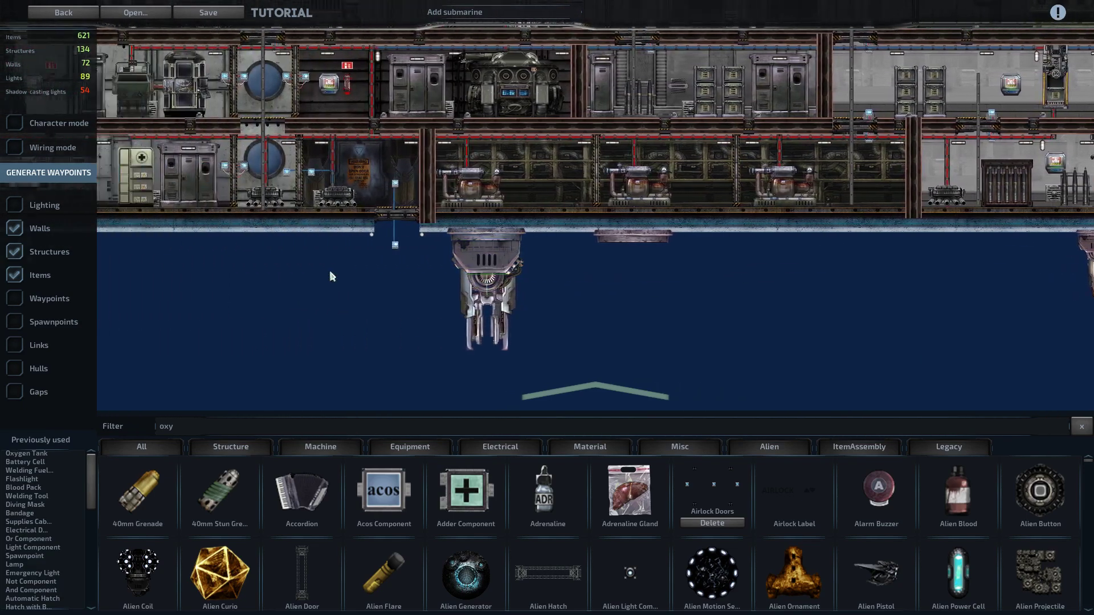
# Step: Flip the stern coilgun beneath the hull vertically to match the other turrets
pyautogui.click(336, 251)
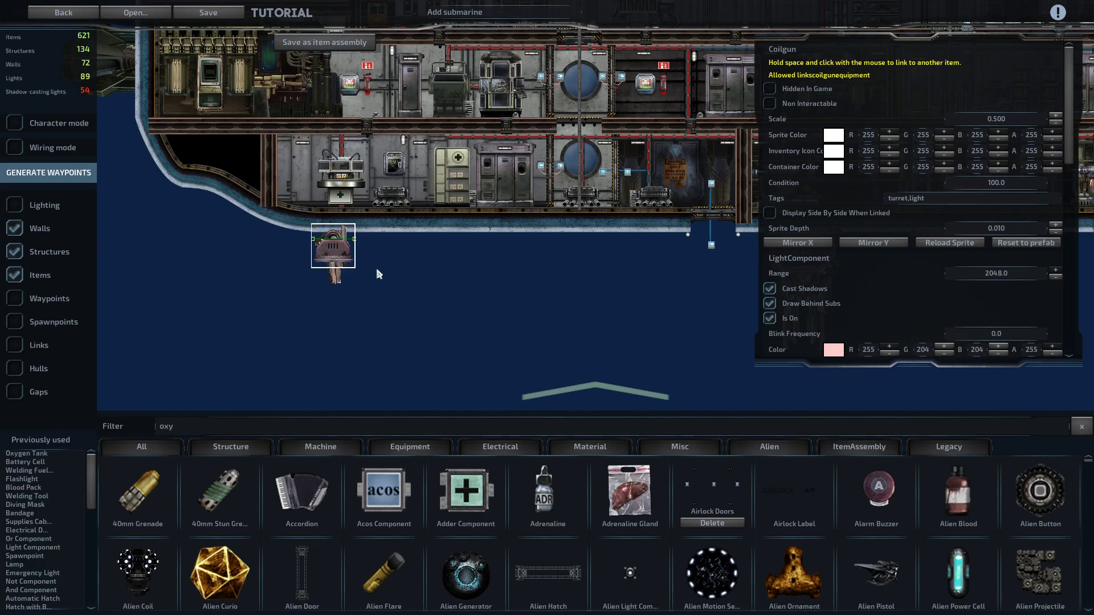
pyautogui.click(439, 270)
pyautogui.click(345, 251)
pyautogui.scroll(5, 428, 270)
pyautogui.click(429, 270)
# Step: Enter wiring mode and attach a blue wire to the Large Engine's set_force connection
pyautogui.scroll(-8, 428, 270)
pyautogui.press('w')
pyautogui.press('s')
pyautogui.scroll(5, 299, 228)
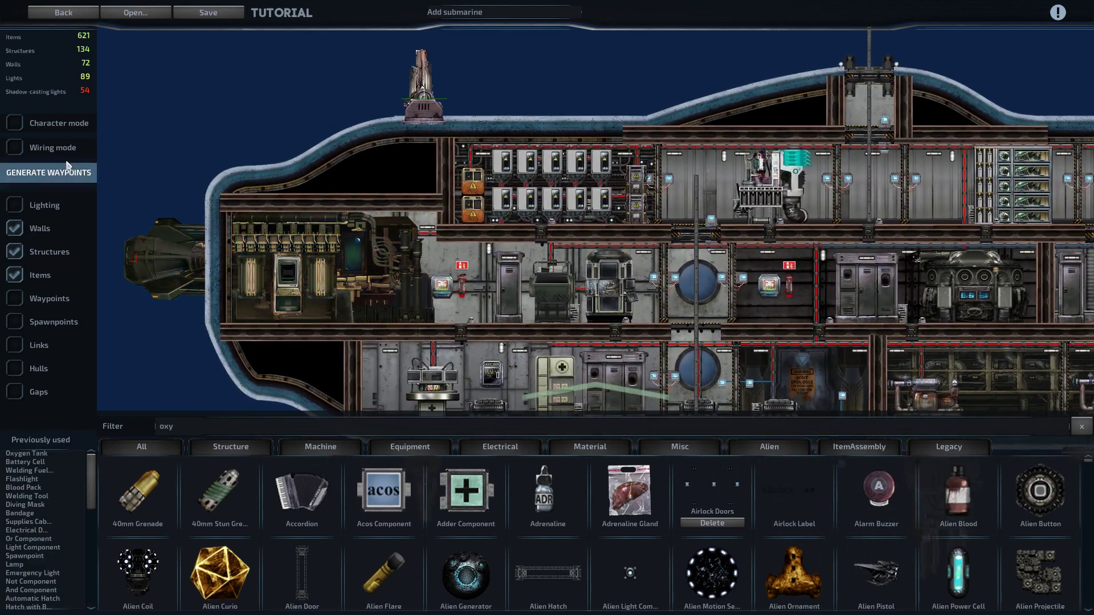
pyautogui.click(51, 147)
pyautogui.click(257, 283)
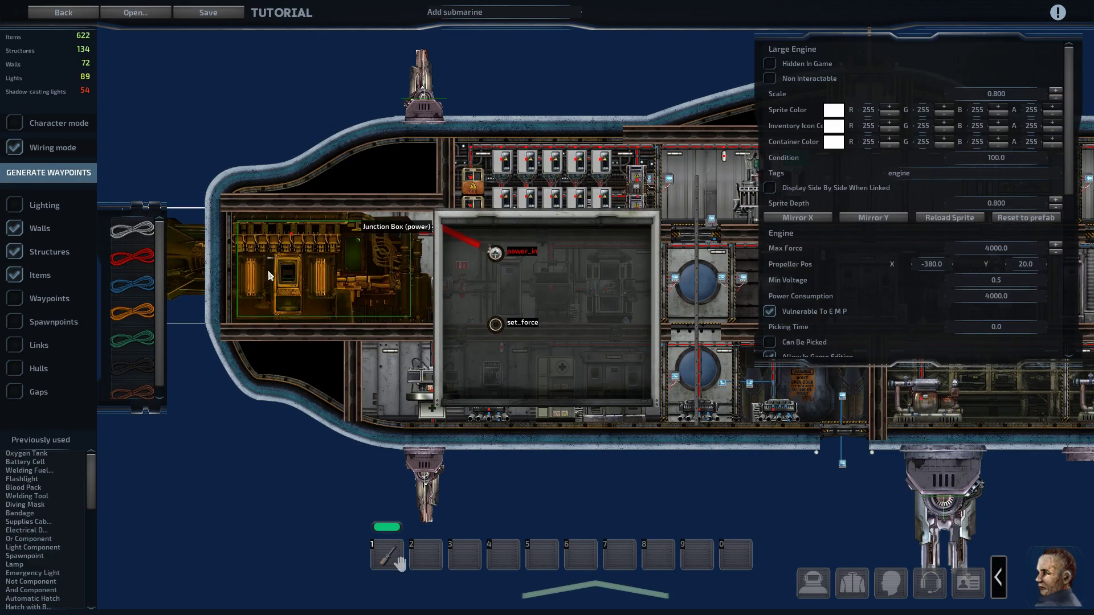
pyautogui.click(132, 283)
pyautogui.moveTo(546, 342); pyautogui.dragTo(499, 326)
pyautogui.rightClick(503, 302)
# Step: Connect the other end of the blue wire to the Navigation Terminal's velocity_x_out output
pyautogui.press('d')
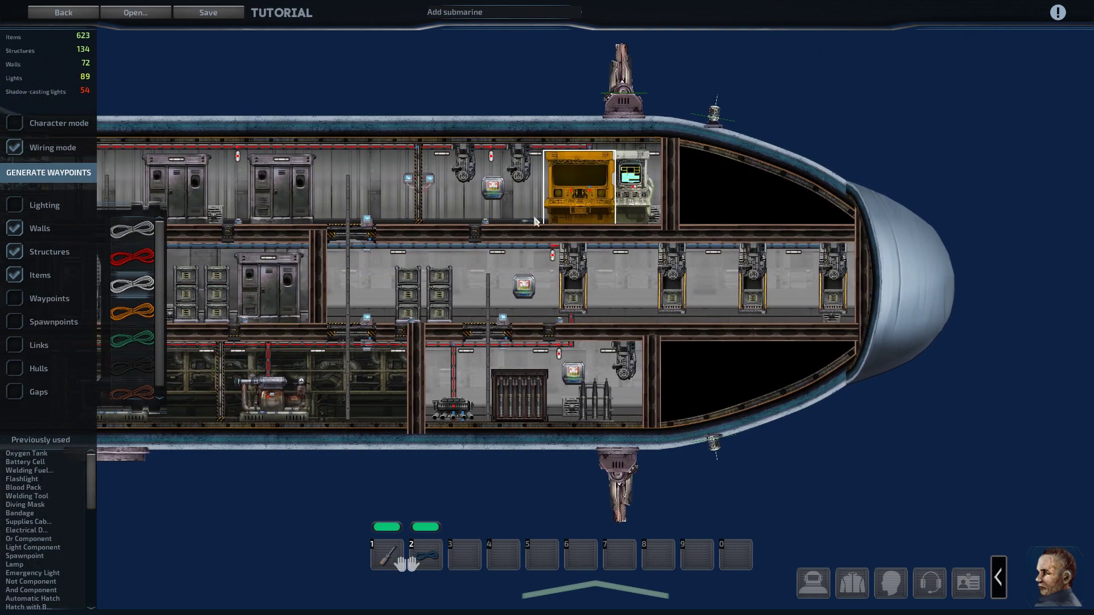
pyautogui.click(548, 213)
pyautogui.moveTo(543, 312); pyautogui.dragTo(597, 254)
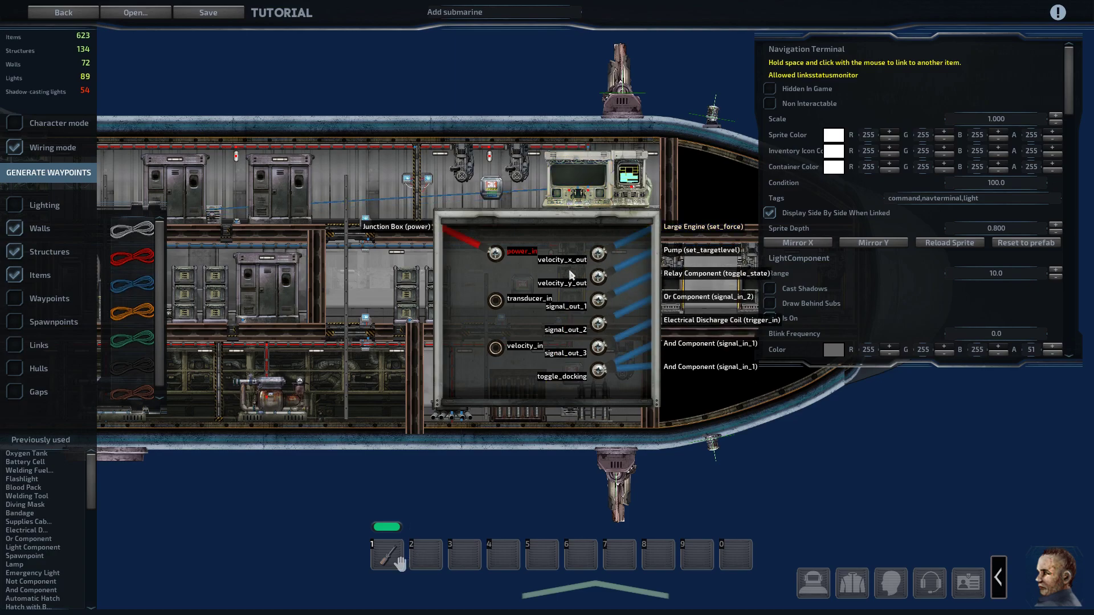
pyautogui.rightClick(571, 271)
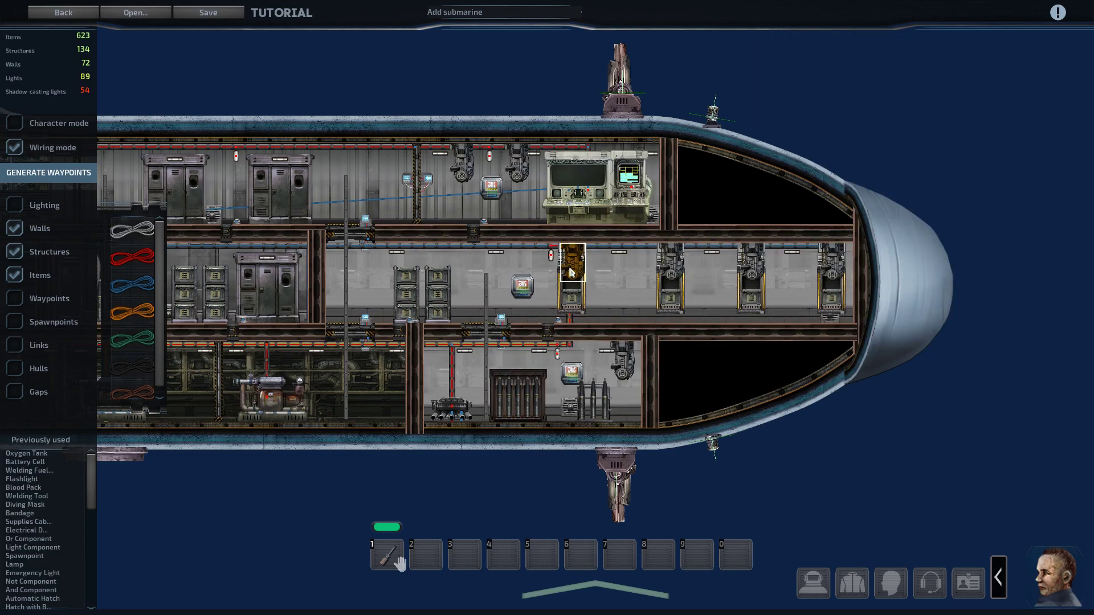
# Step: Add a bend to the blue wire, routing it straight down from the Navigation Terminal and along the middle deck's ceiling
pyautogui.scroll(4, 533, 210)
pyautogui.moveTo(531, 209); pyautogui.dragTo(526, 269, button='middle')
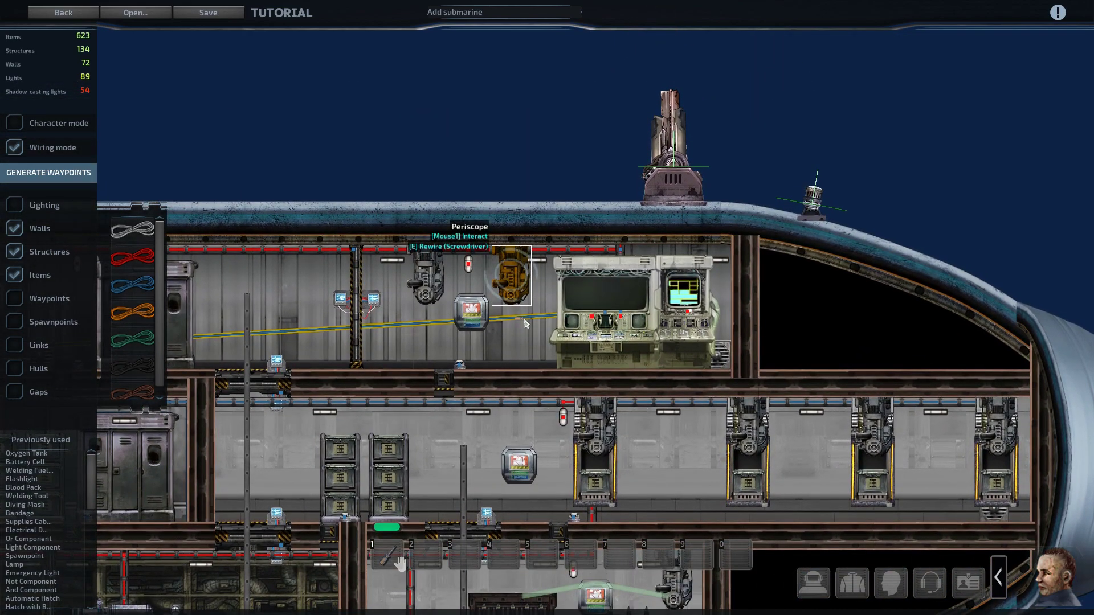
pyautogui.click(525, 312)
pyautogui.keyDown('ctrl'); pyautogui.click(525, 312); pyautogui.keyUp('ctrl')
pyautogui.moveTo(526, 312); pyautogui.dragTo(603, 363)
pyautogui.press('s')
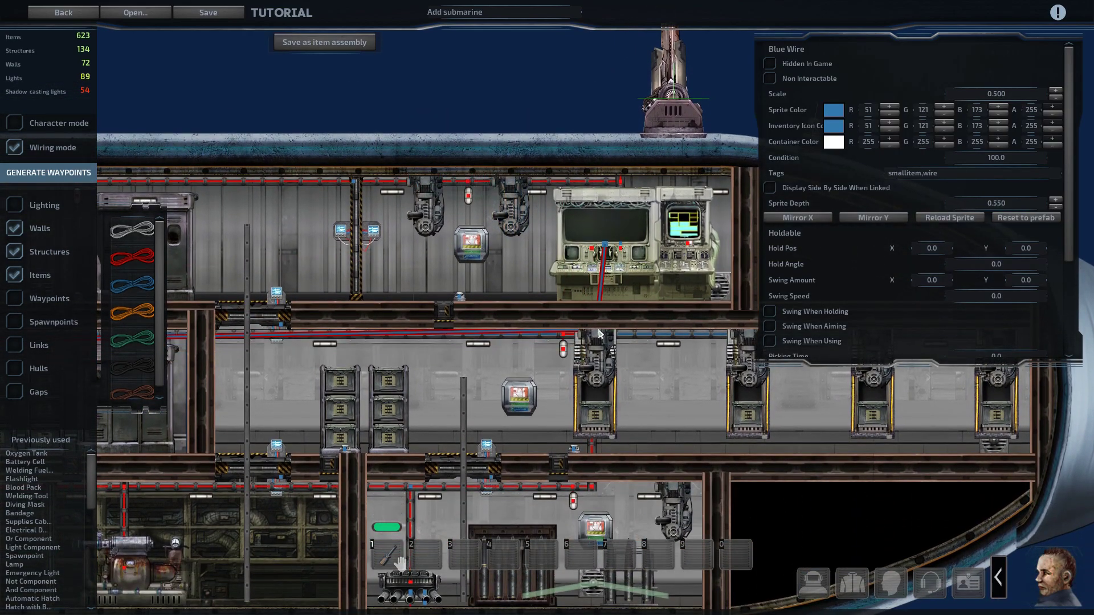
pyautogui.scroll(3, 592, 182)
pyautogui.moveTo(592, 173); pyautogui.dragTo(580, 180)
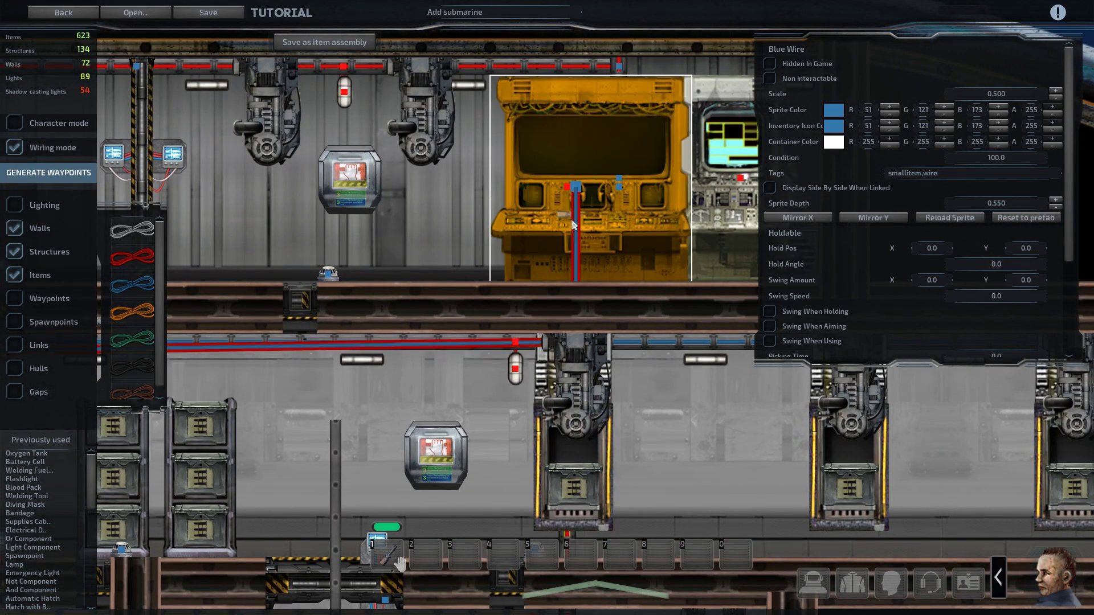
# Step: Check the blue wire's run along the middle deck to the Large Engine and leave wiring mode
pyautogui.press('a')
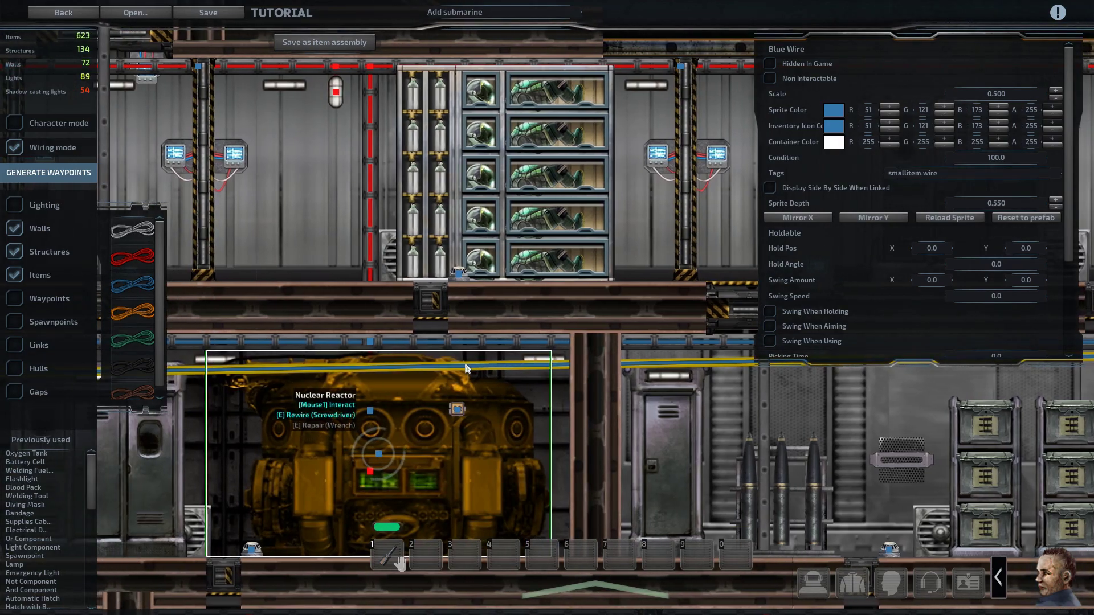
pyautogui.press('a')
pyautogui.press('a')
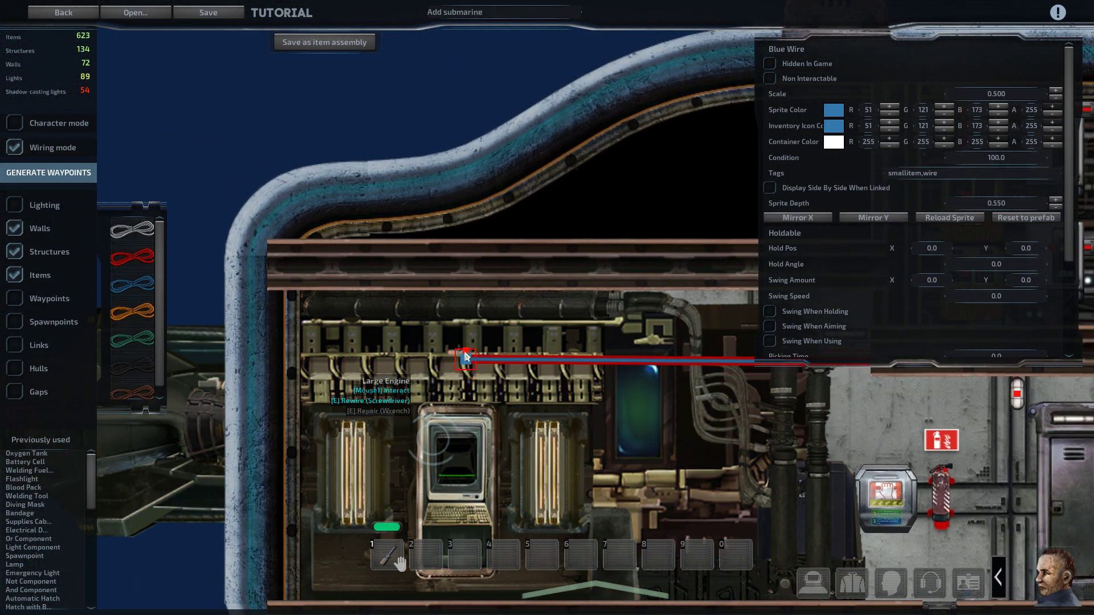
pyautogui.scroll(-5, 460, 393)
pyautogui.press('s')
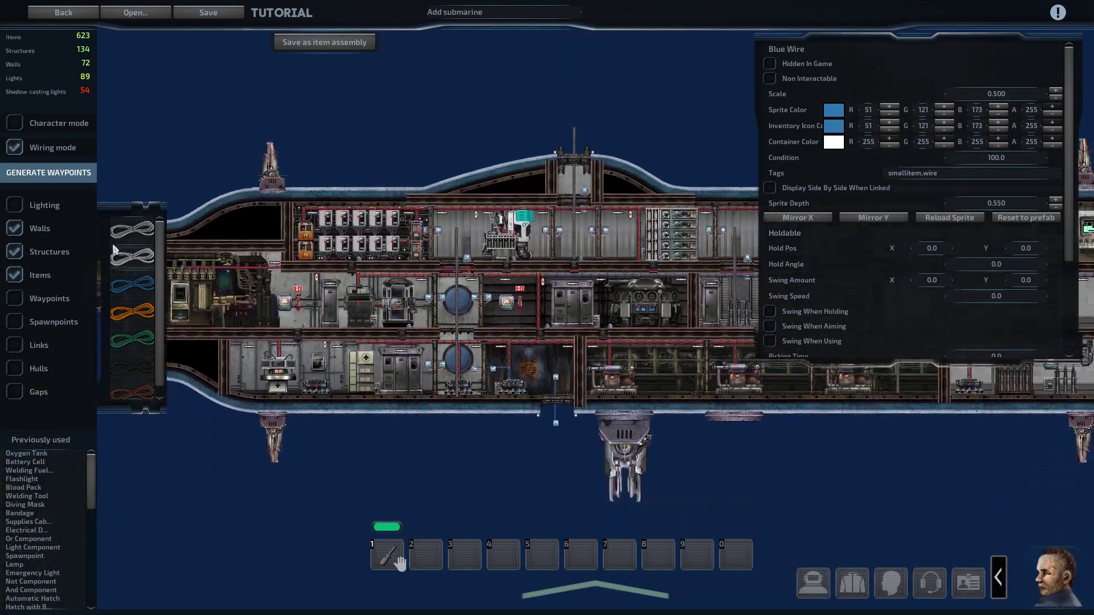
pyautogui.click(15, 148)
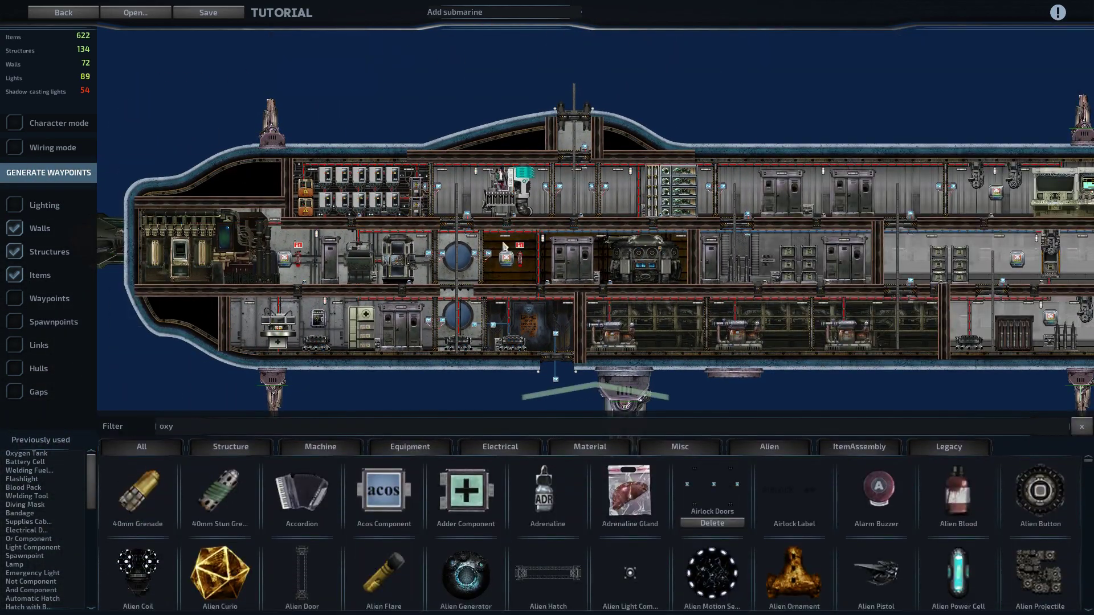
# Step: Save the submarine under the name Tutorial with its existing settings
pyautogui.scroll(-4, 450, 151)
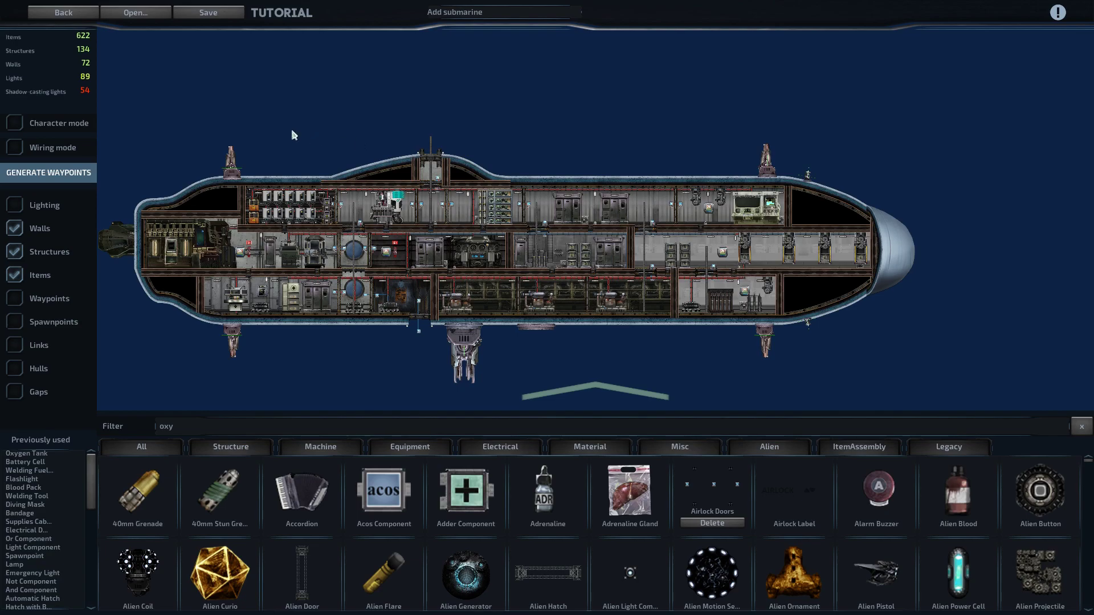
pyautogui.click(196, 13)
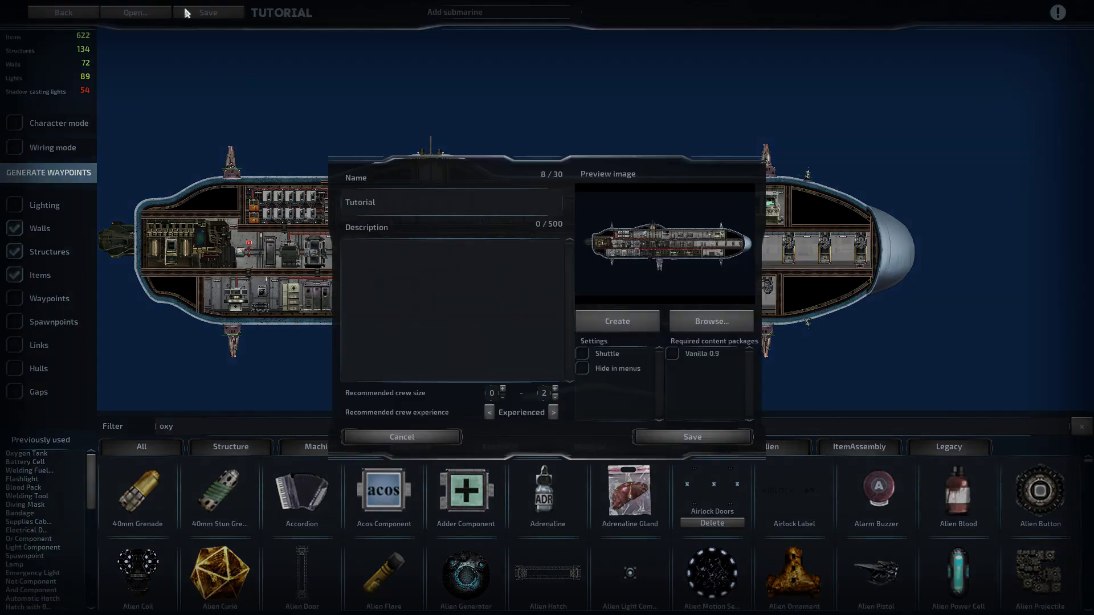
pyautogui.click(692, 437)
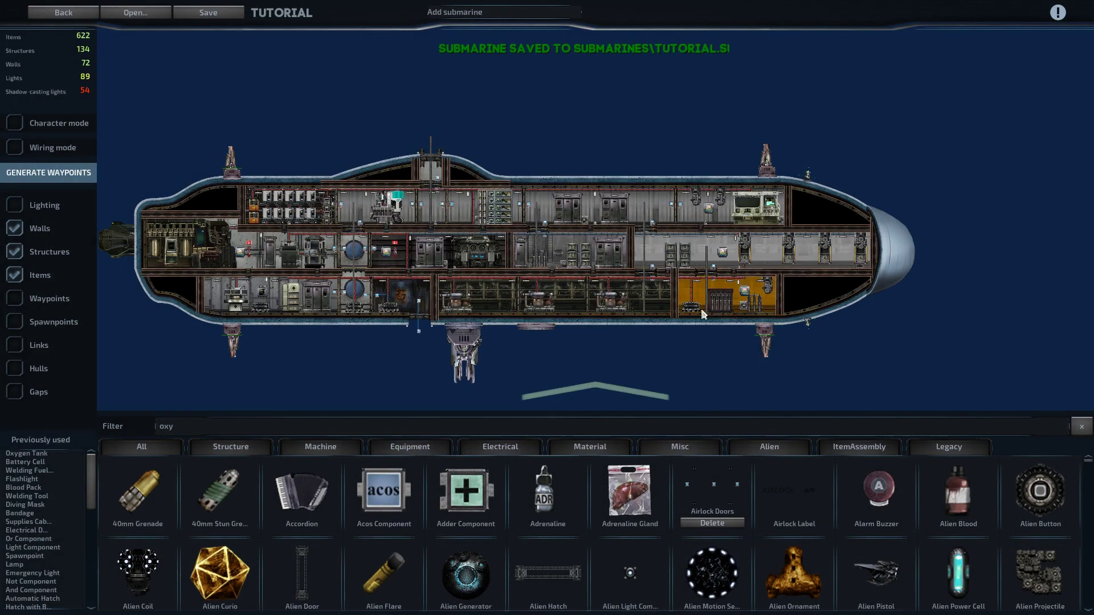
pyautogui.press('w')
pyautogui.press('Escape')
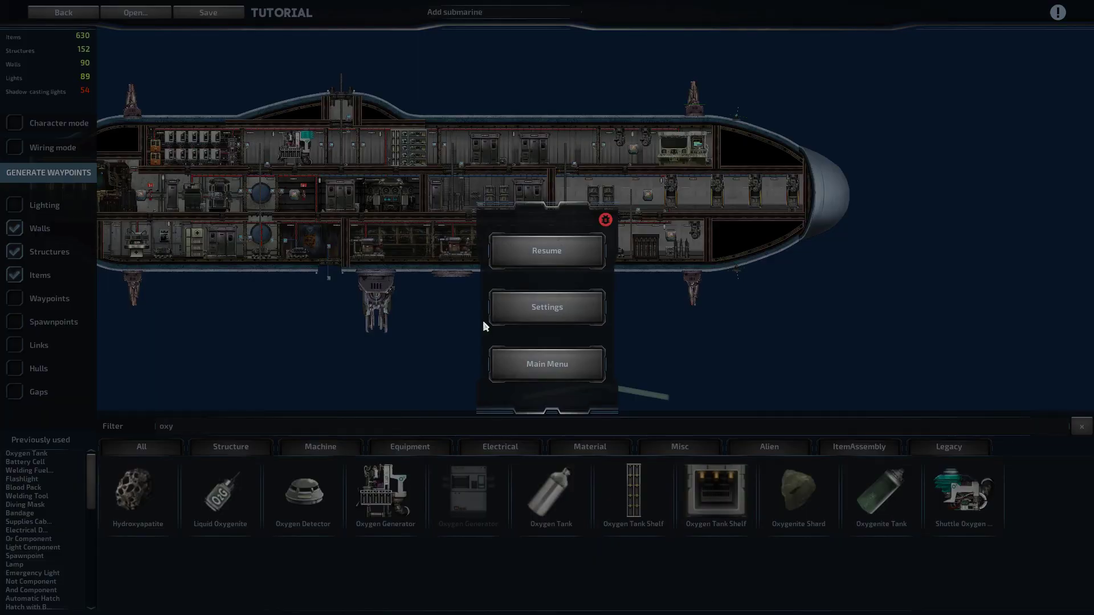
pyautogui.press('Escape')
pyautogui.click(216, 16)
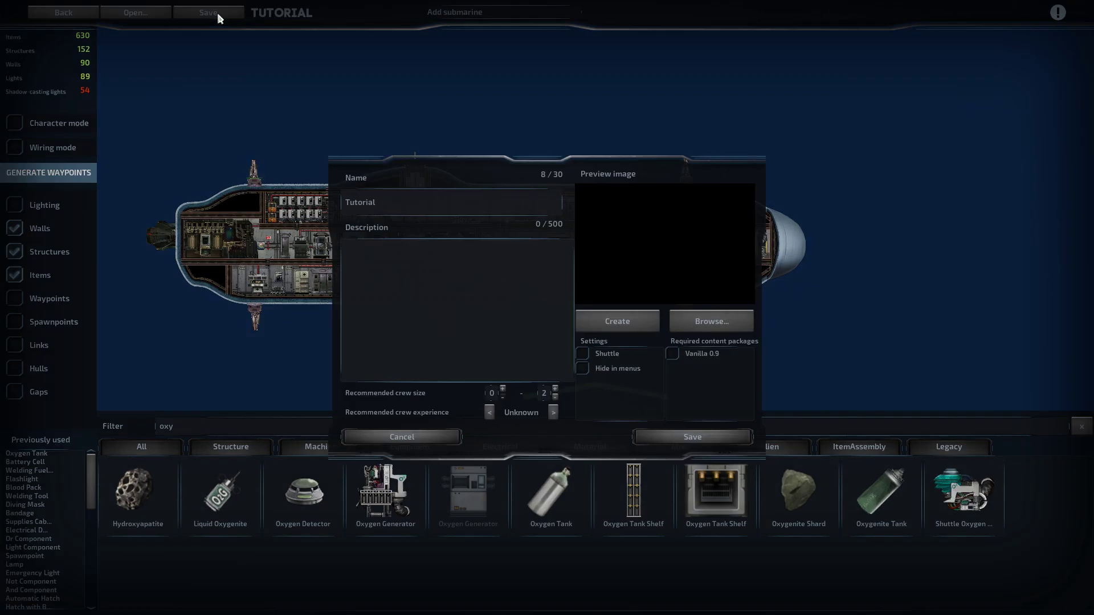
pyautogui.click(467, 204)
pyautogui.click(624, 328)
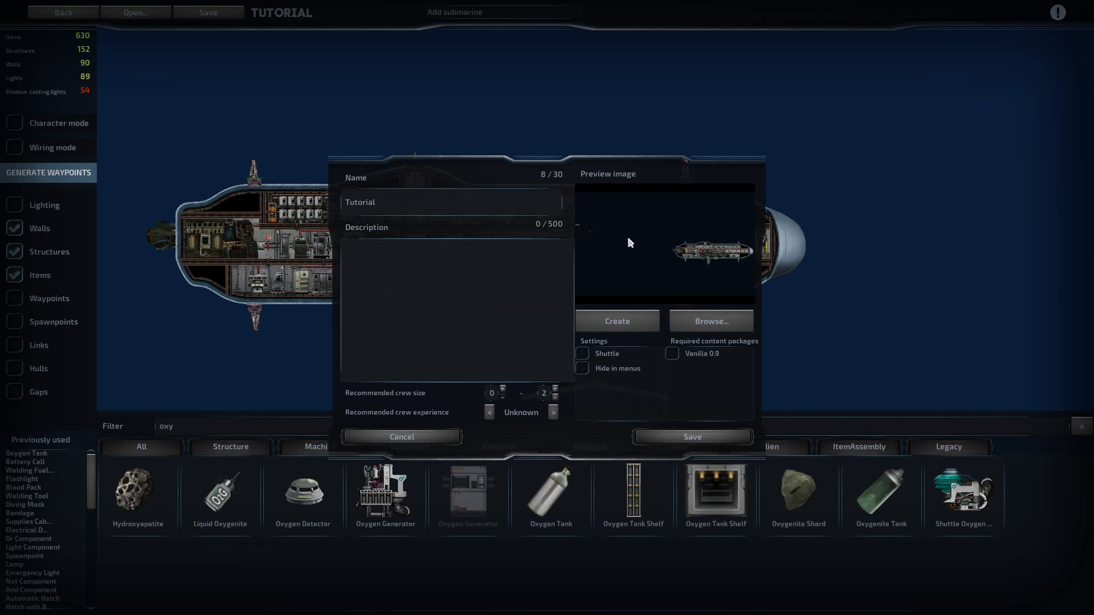
pyautogui.click(401, 436)
# Step: Delete the stray wall structures lying in open water far from the submarine
pyautogui.scroll(5, 427, 308)
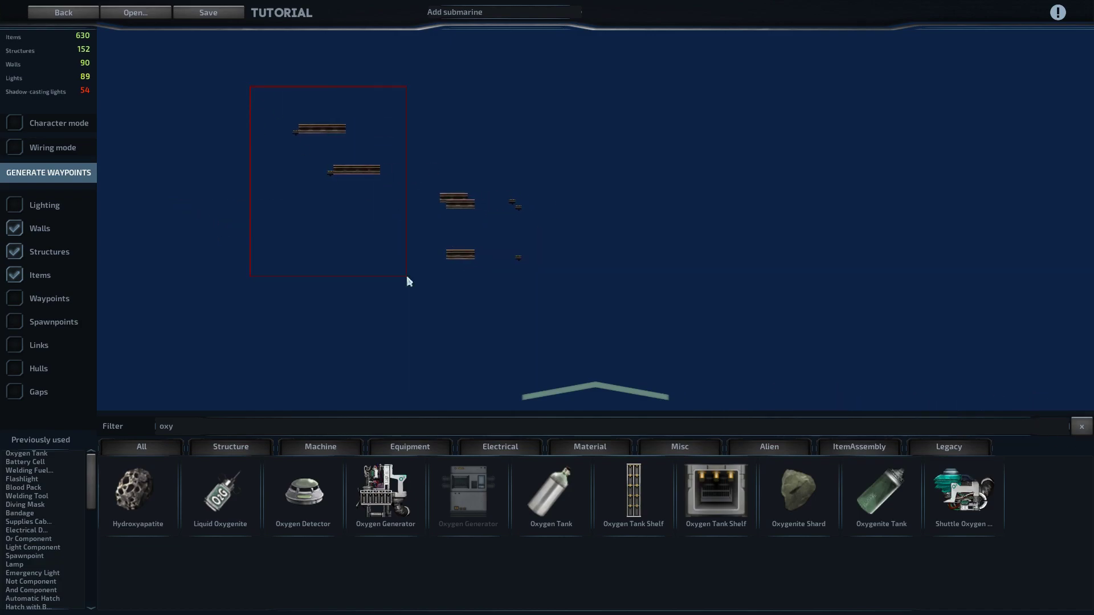
pyautogui.moveTo(611, 336); pyautogui.dragTo(611, 337)
pyautogui.press('Delete')
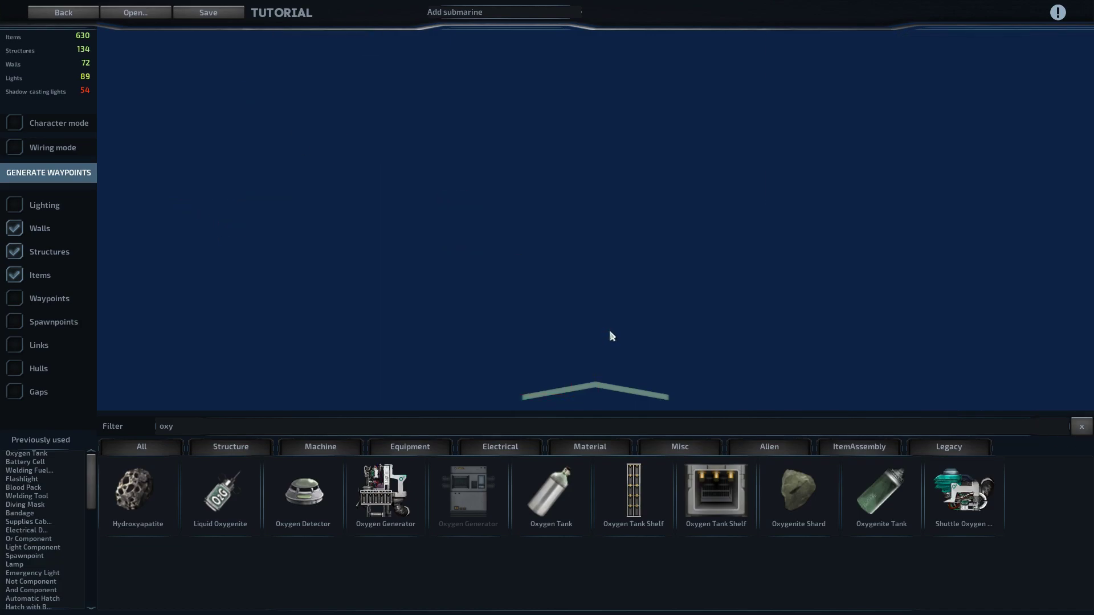
# Step: Open the submarine's save settings and create a new preview image of the whole vessel
pyautogui.press('d')
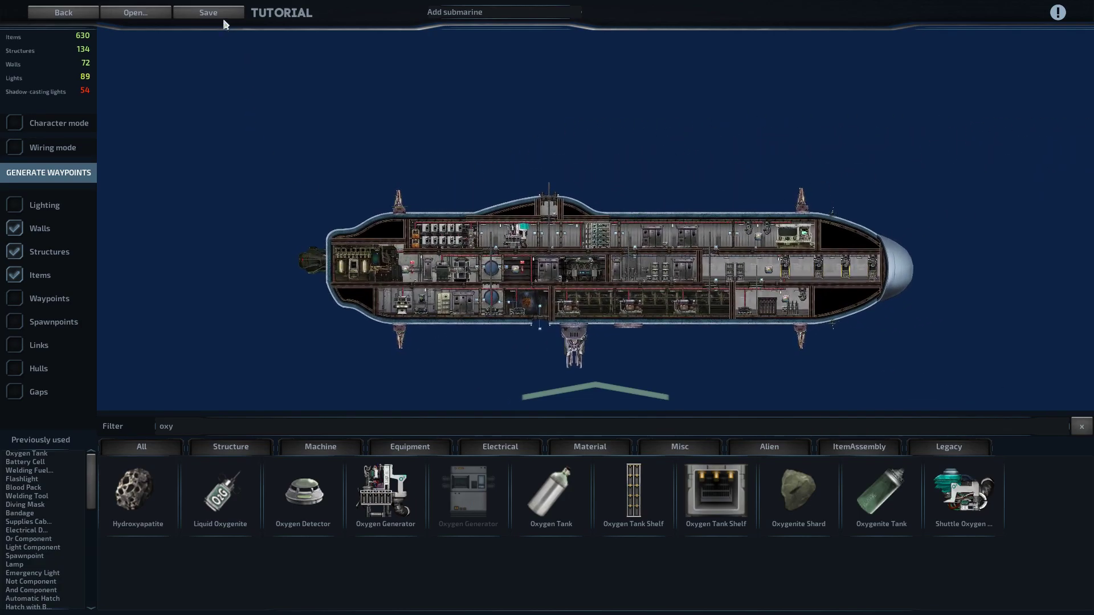
pyautogui.click(217, 12)
pyautogui.click(616, 323)
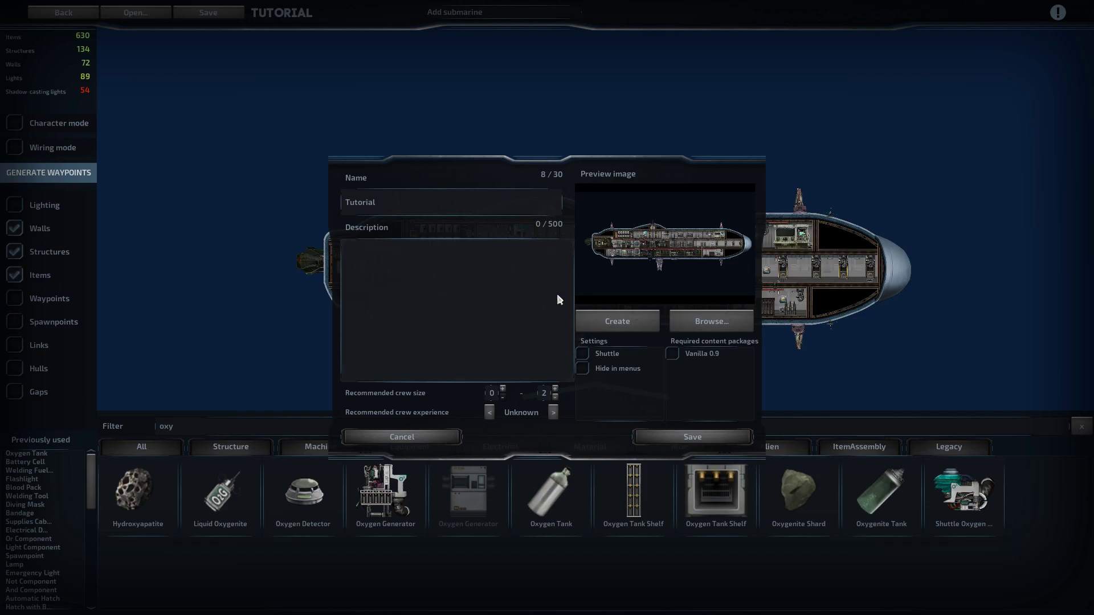
# Step: Set the recommended crew experience to Experienced and save the Tutorial submarine
pyautogui.click(553, 412)
pyautogui.click(489, 413)
pyautogui.click(479, 291)
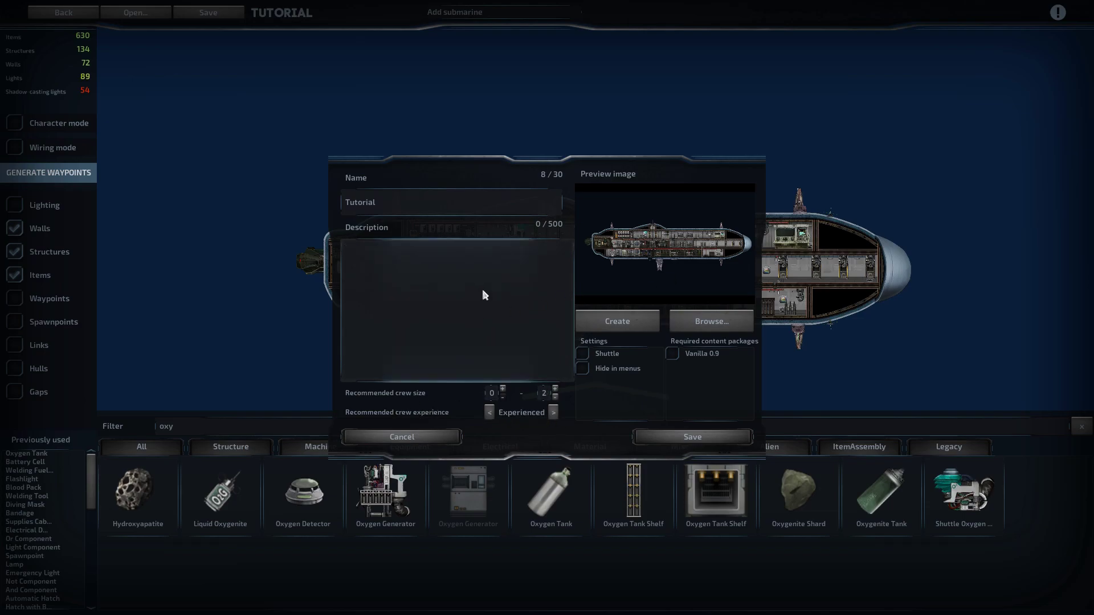
pyautogui.click(682, 441)
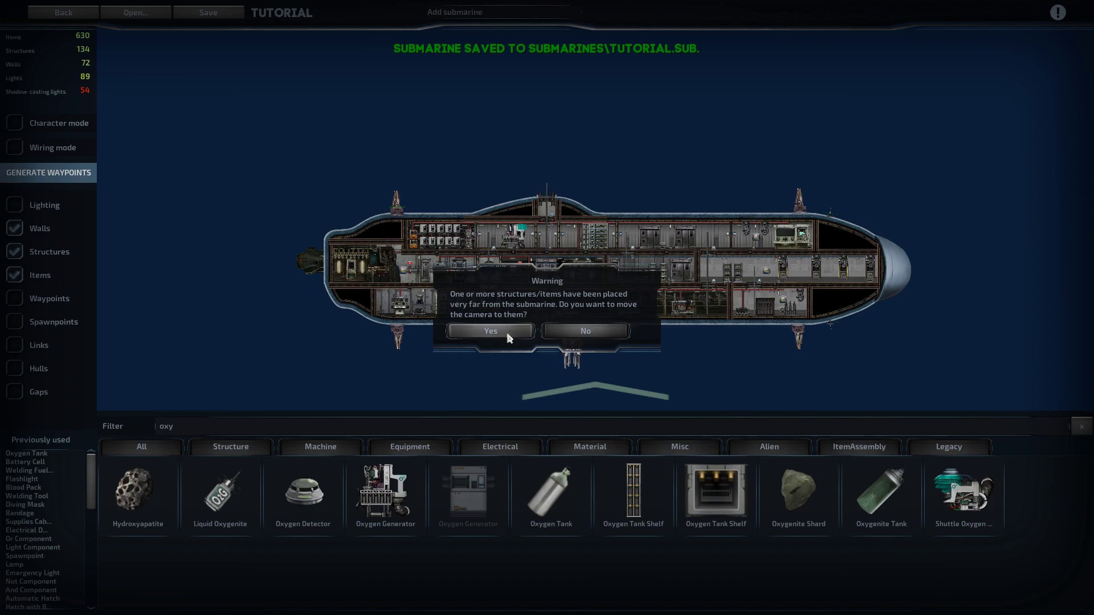
# Step: Move the camera to the items placed far from the submarine and delete the stray wires there
pyautogui.click(491, 331)
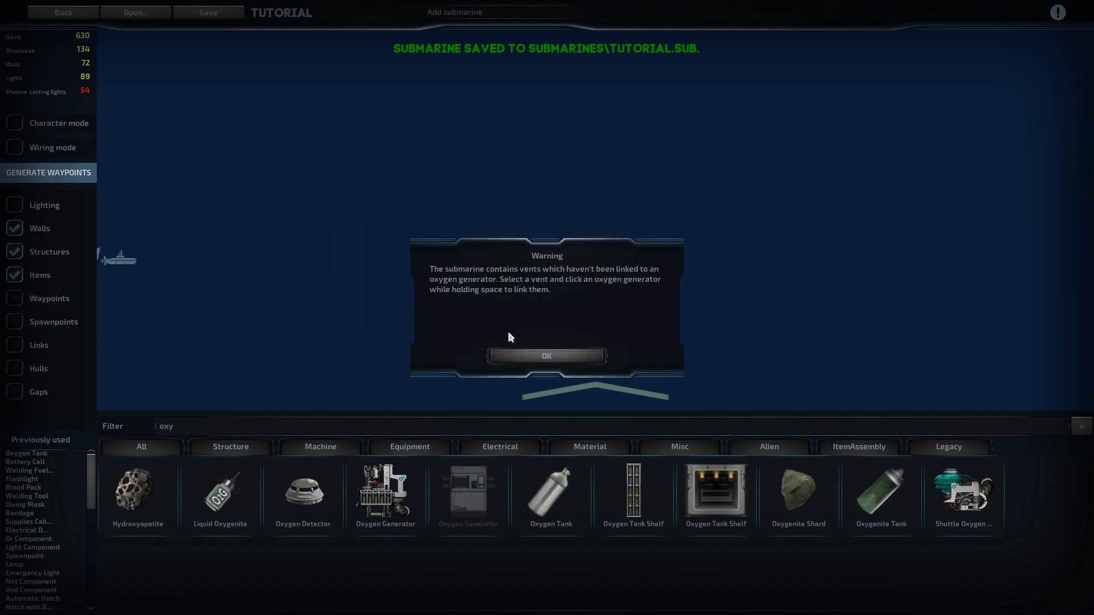
pyautogui.click(531, 357)
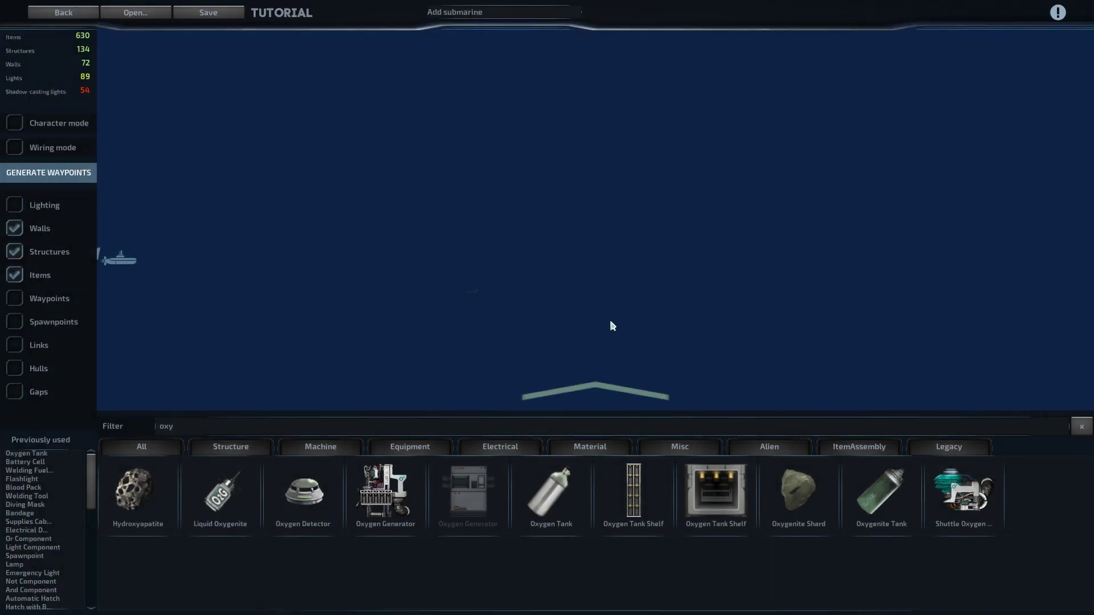
pyautogui.moveTo(643, 376); pyautogui.dragTo(656, 347)
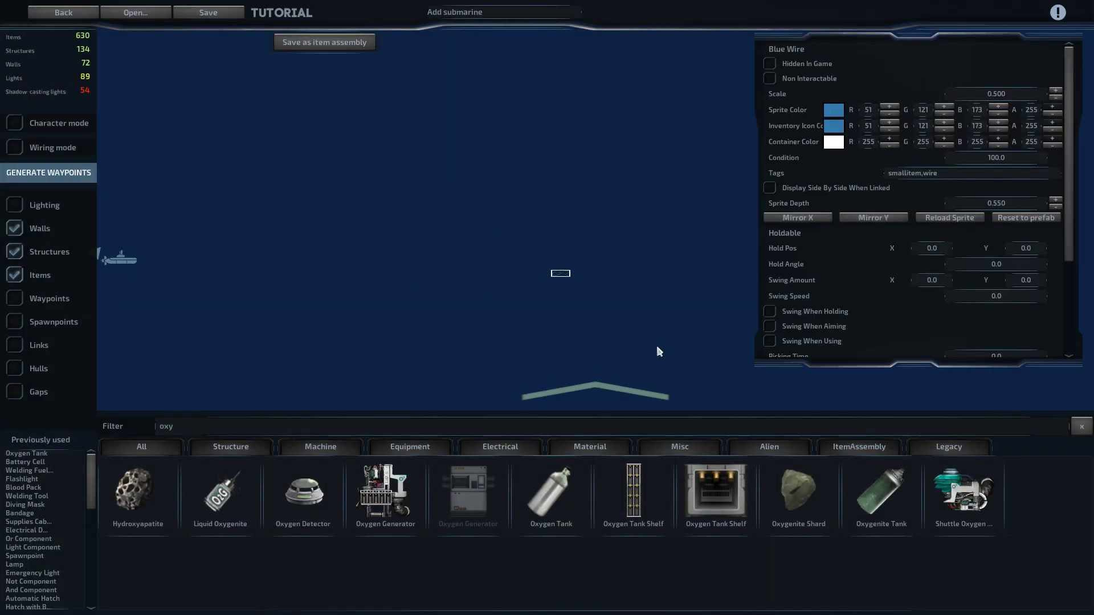
pyautogui.press('Delete')
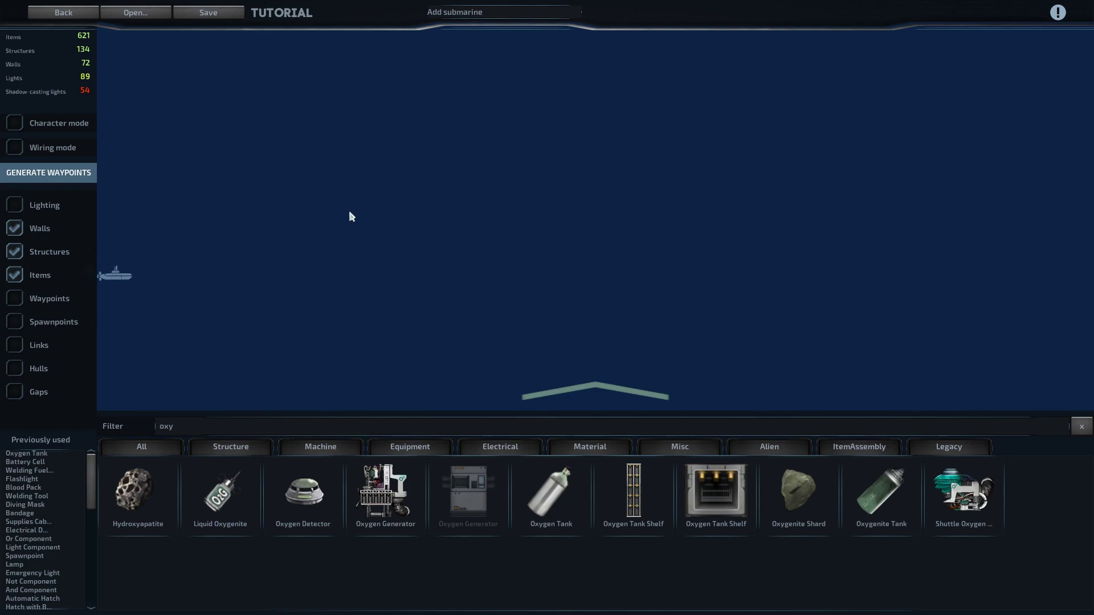
# Step: Return to the submarine and display the item links to examine which vents are connected
pyautogui.press('s')
pyautogui.press('a')
pyautogui.scroll(8, 452, 265)
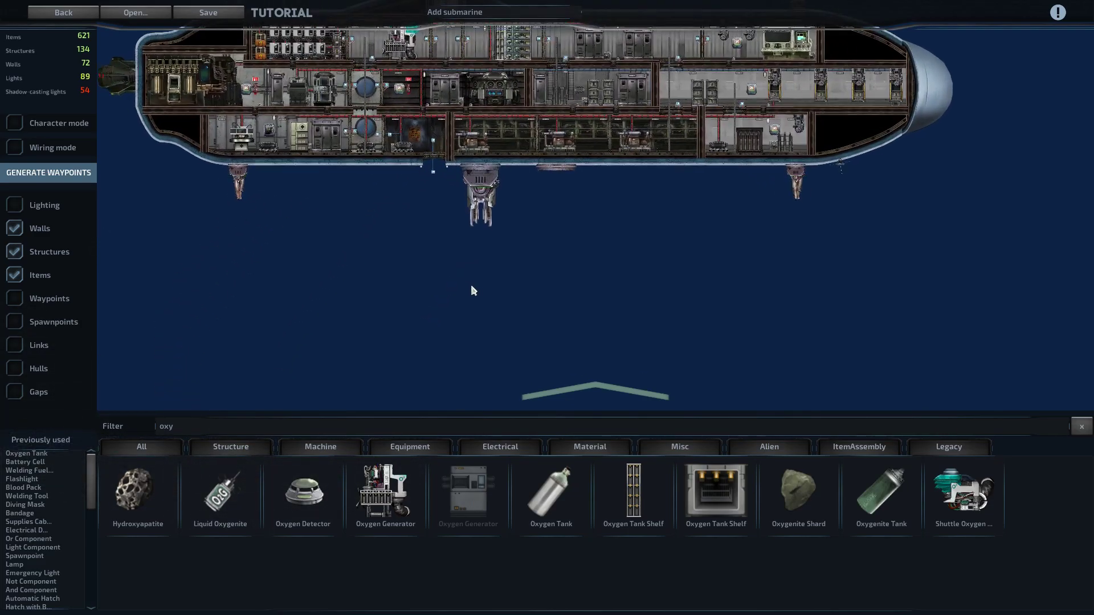
pyautogui.scroll(5, 399, 288)
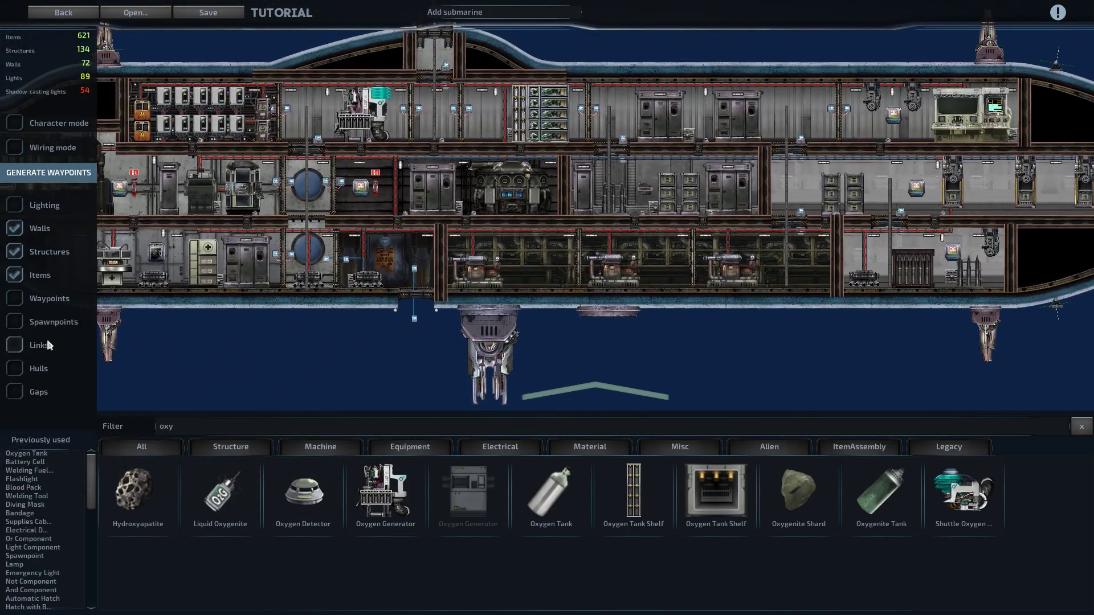
pyautogui.click(15, 345)
pyautogui.press('a')
pyautogui.press('s')
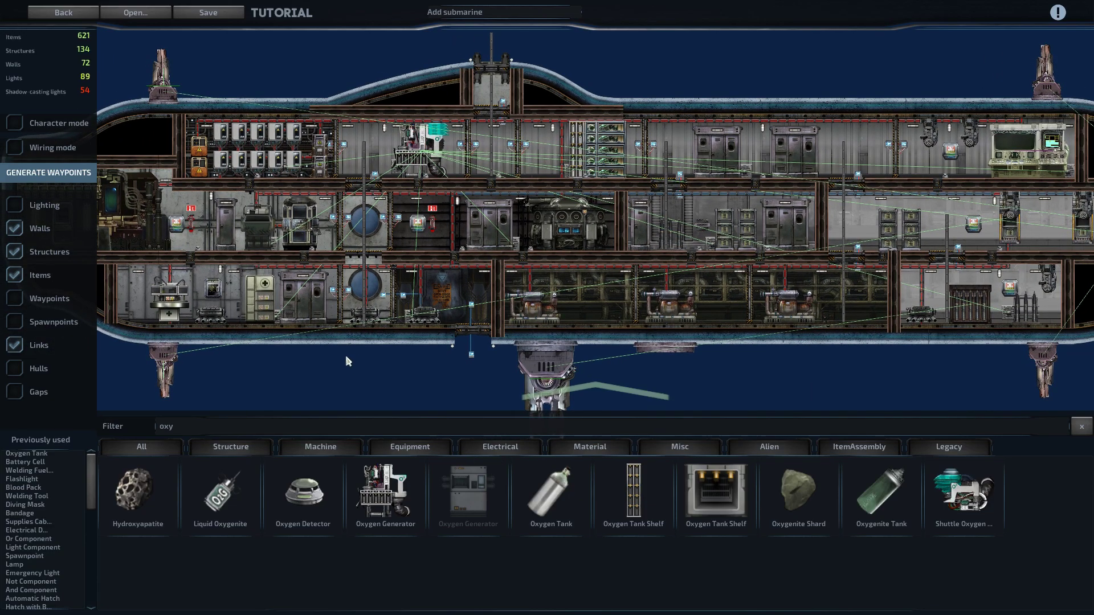
pyautogui.press('w')
pyautogui.press('d')
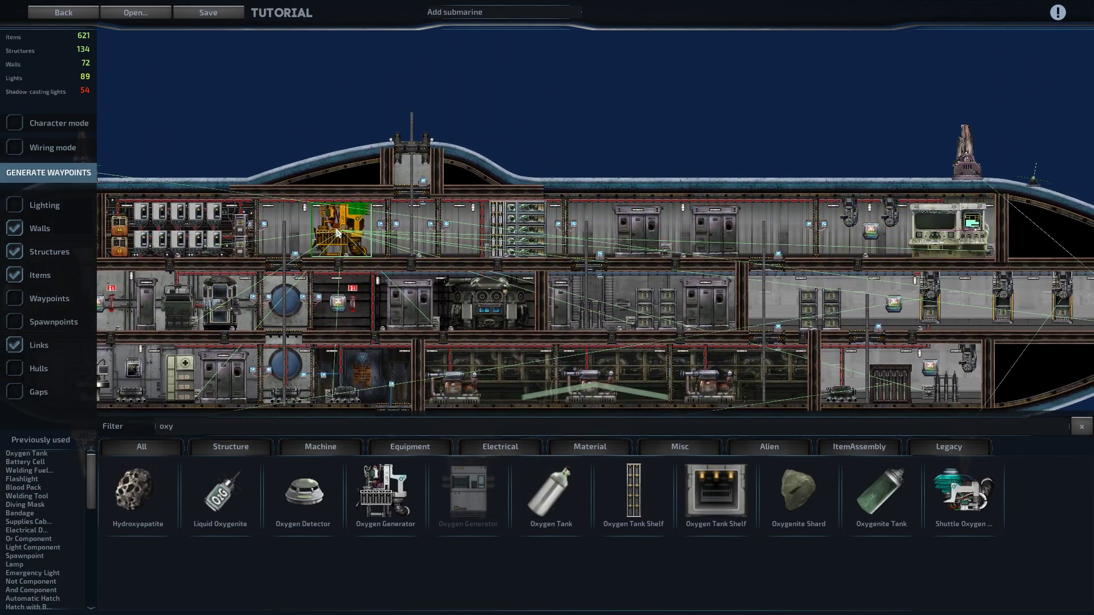
# Step: Inspect the Oxygen Generator's links to the vents, undo its accidental shift and hide the links
pyautogui.click(315, 237)
pyautogui.scroll(3, 342, 240)
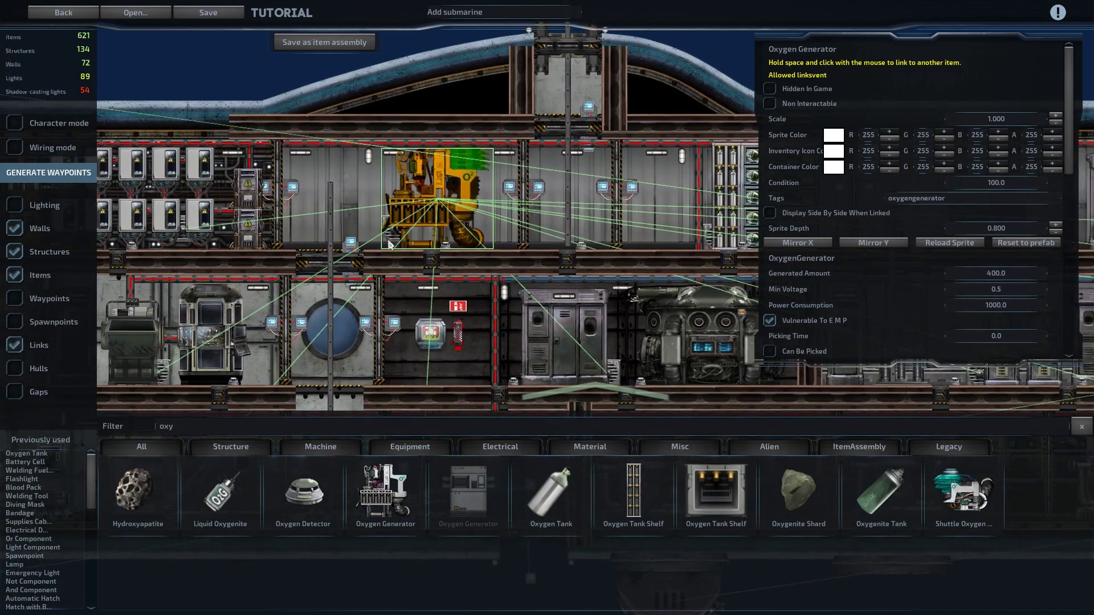
pyautogui.moveTo(391, 242); pyautogui.dragTo(408, 240)
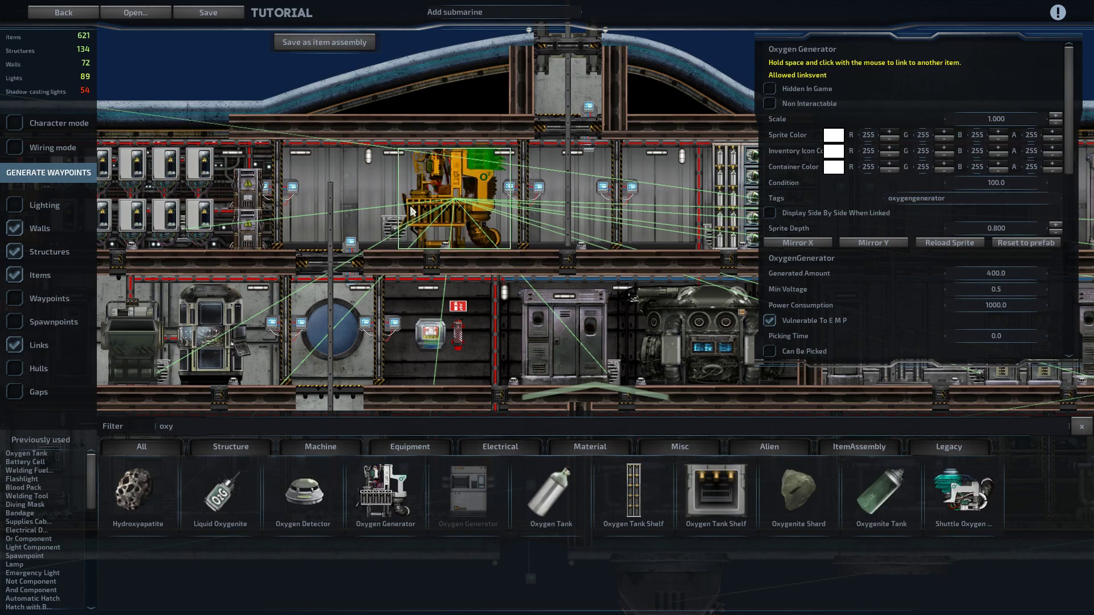
pyautogui.hotkey('ctrl', 'z')
pyautogui.press('w')
pyautogui.click(14, 345)
# Step: Create a fresh preview image of the cleaned-up submarine and save it as Tutorial
pyautogui.scroll(-5, 229, 39)
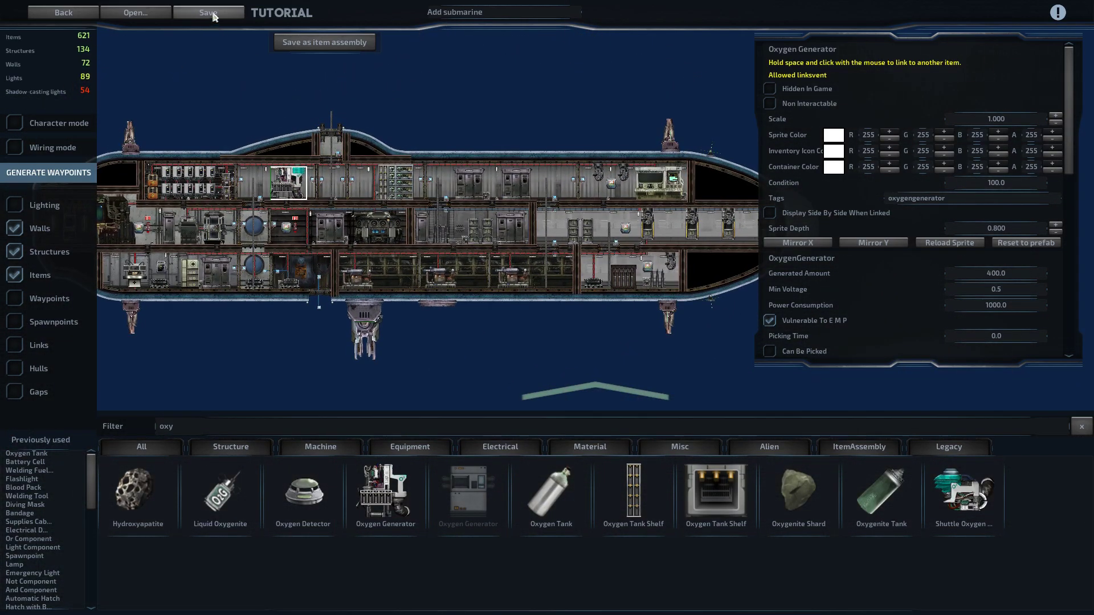
pyautogui.click(210, 12)
pyautogui.click(637, 325)
pyautogui.click(687, 436)
pyautogui.press('a')
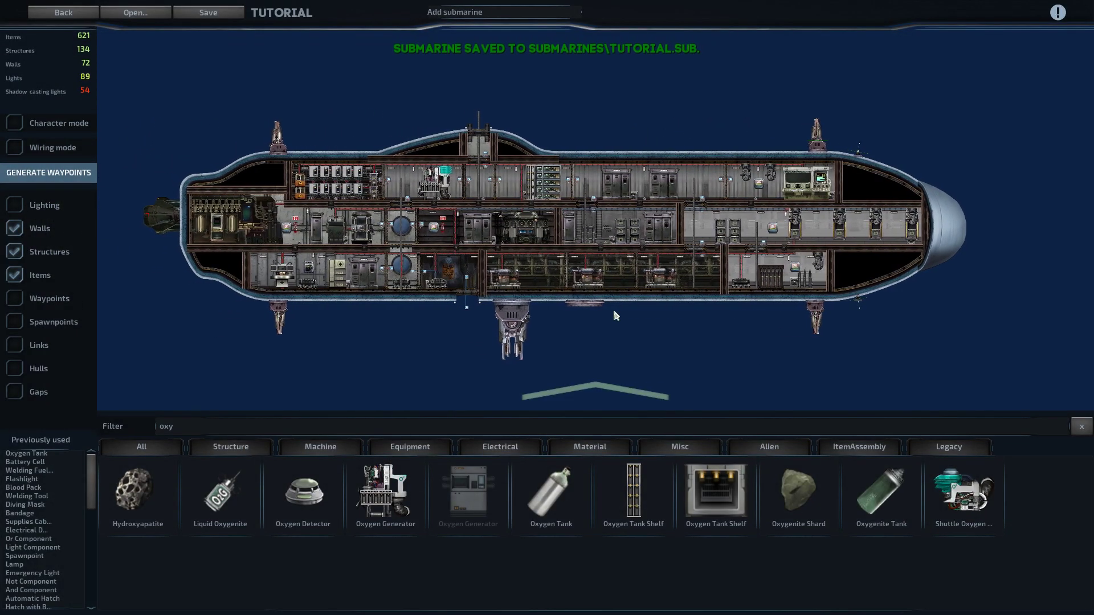